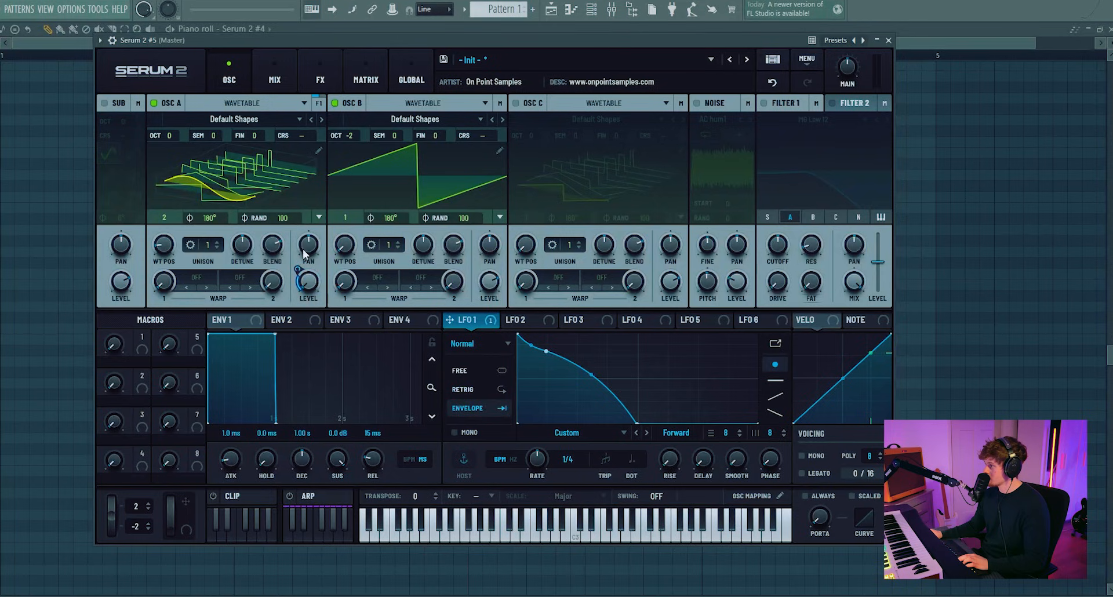
Step: Assign LFO 1 to modulate Oscillator A's level
drag(297, 270, 302, 229)
Step: Switch to LFO 2, enable Envelope mode and move its peak point to the end for a rising ramp
click(538, 316)
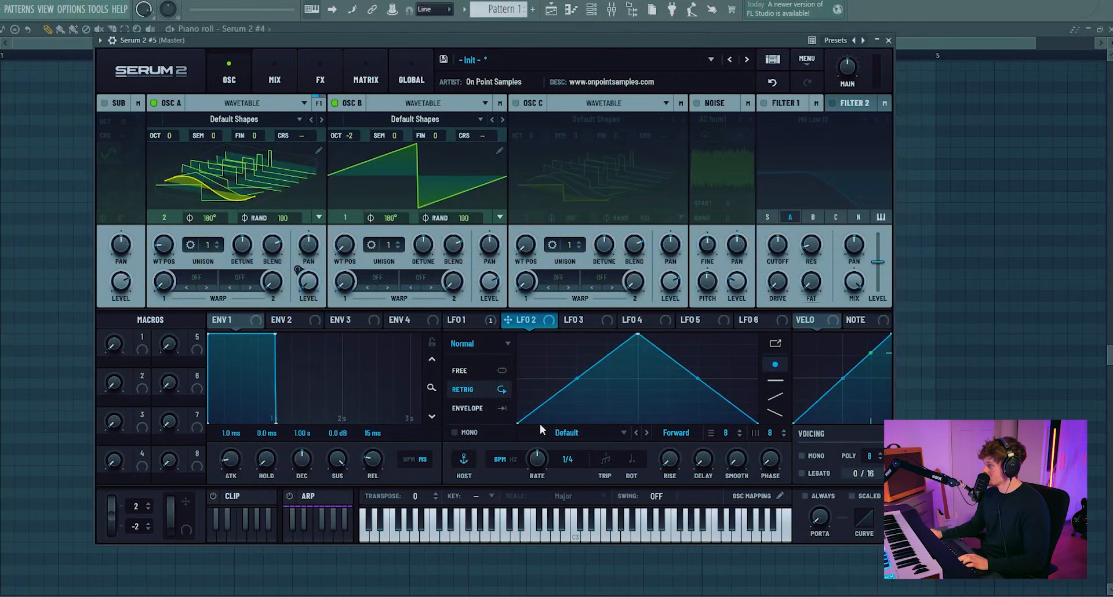
drag(573, 416, 560, 418)
click(485, 408)
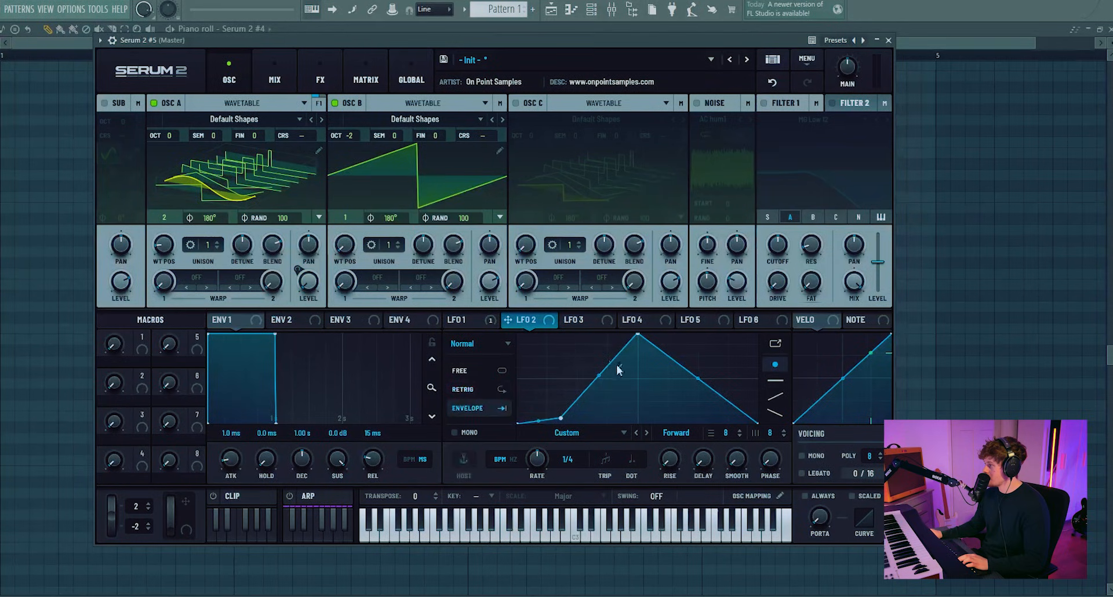
drag(637, 335, 751, 316)
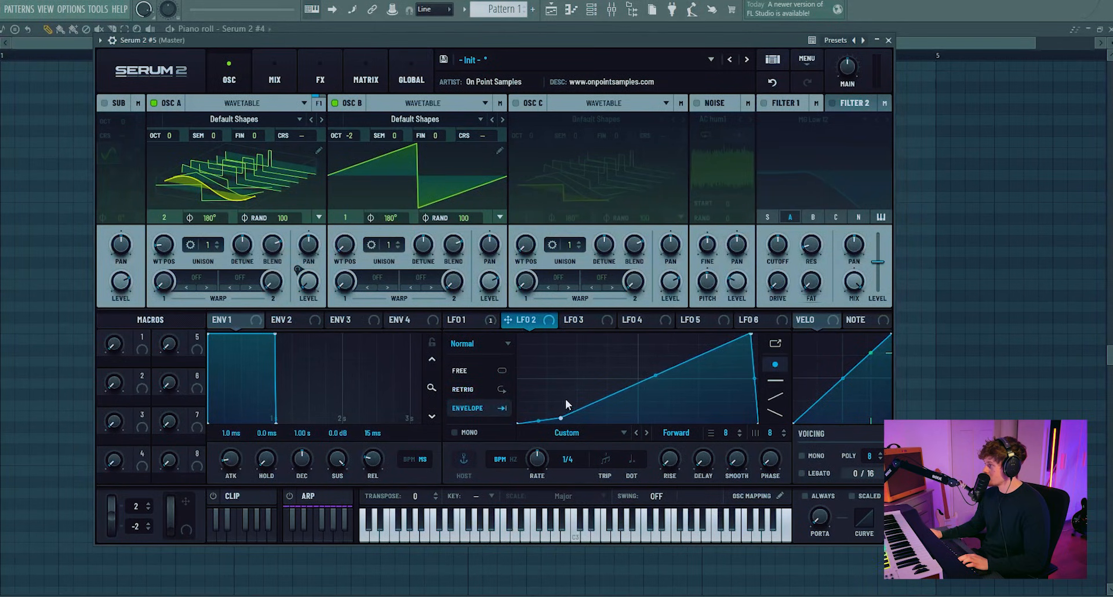
Step: Assign LFO 2 to modulate Oscillator B's level
drag(532, 319, 489, 327)
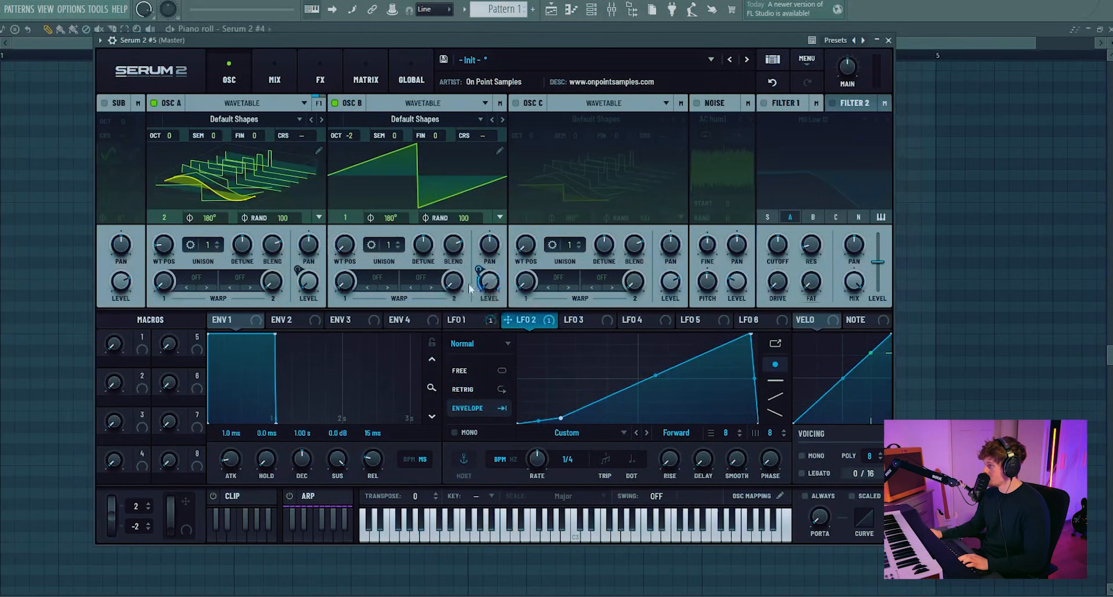
drag(478, 270, 490, 227)
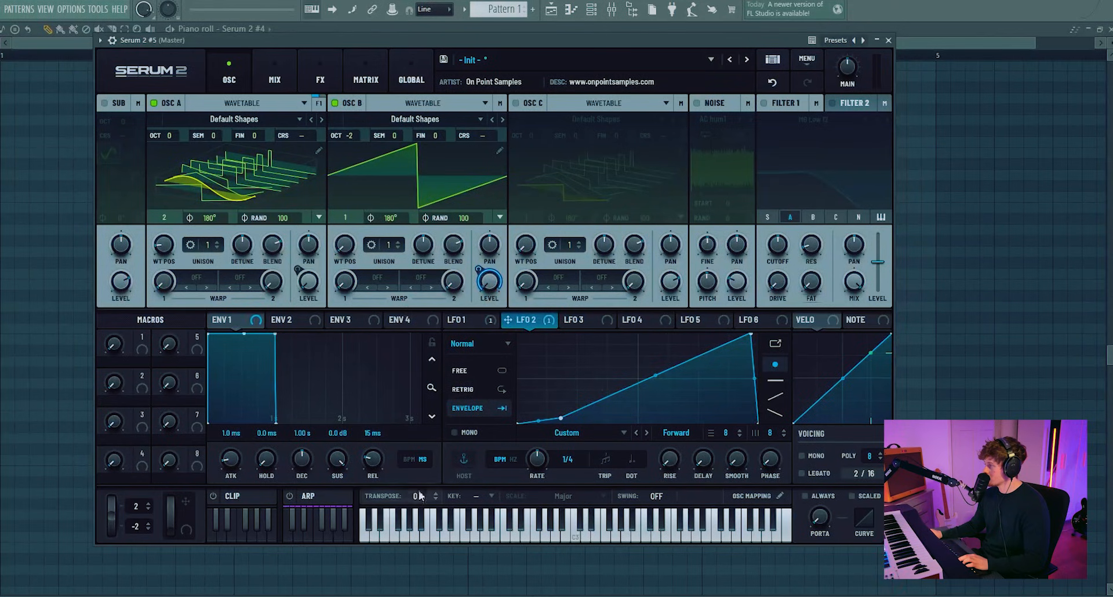
Step: Select LFO 1 and assign Macro 1 to a point on its curve
click(455, 320)
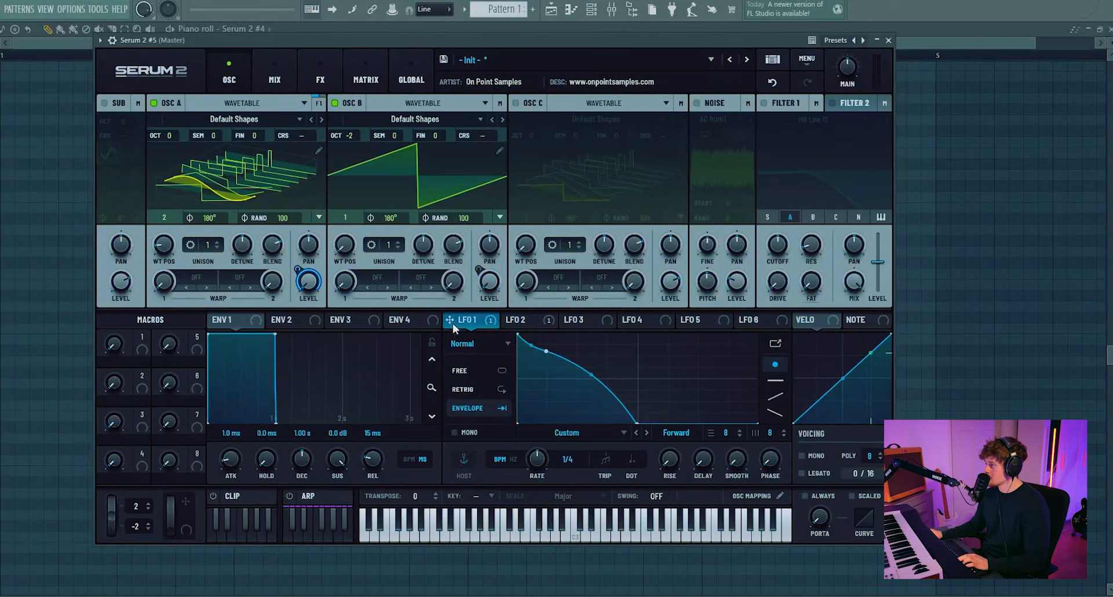
drag(142, 342, 567, 426)
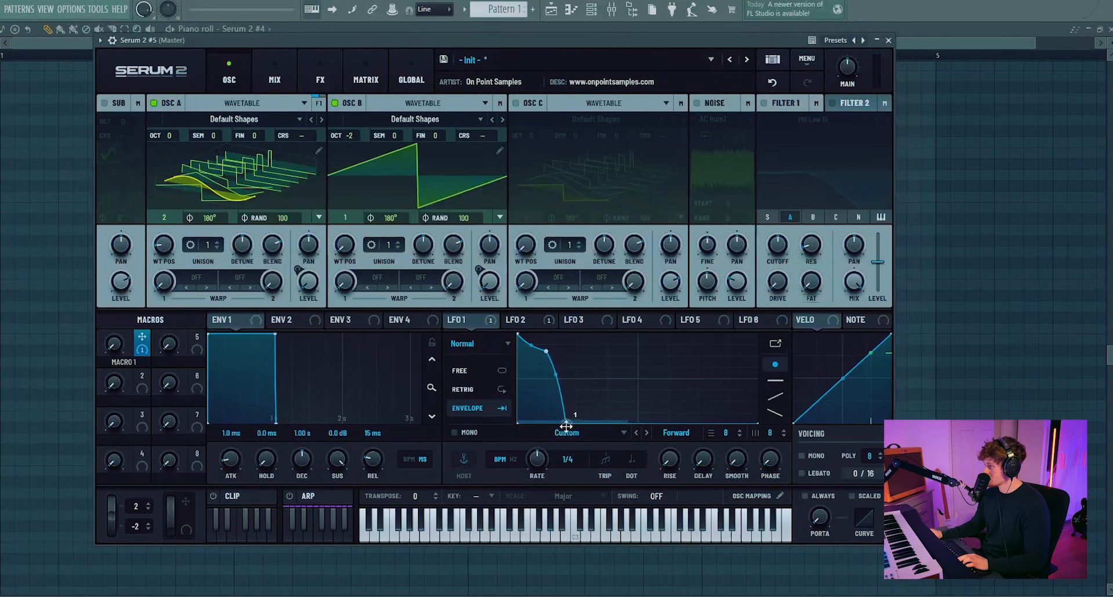
Step: In the modulation matrix, lower the Macro 1 to LFO Bus 1 amount slightly
click(354, 62)
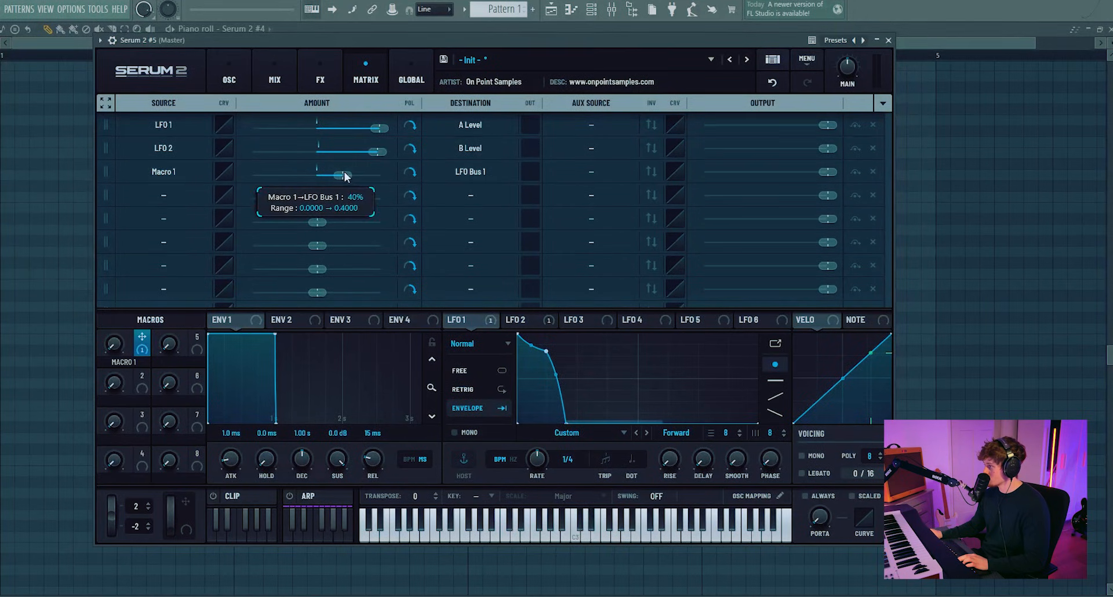
drag(349, 172, 337, 171)
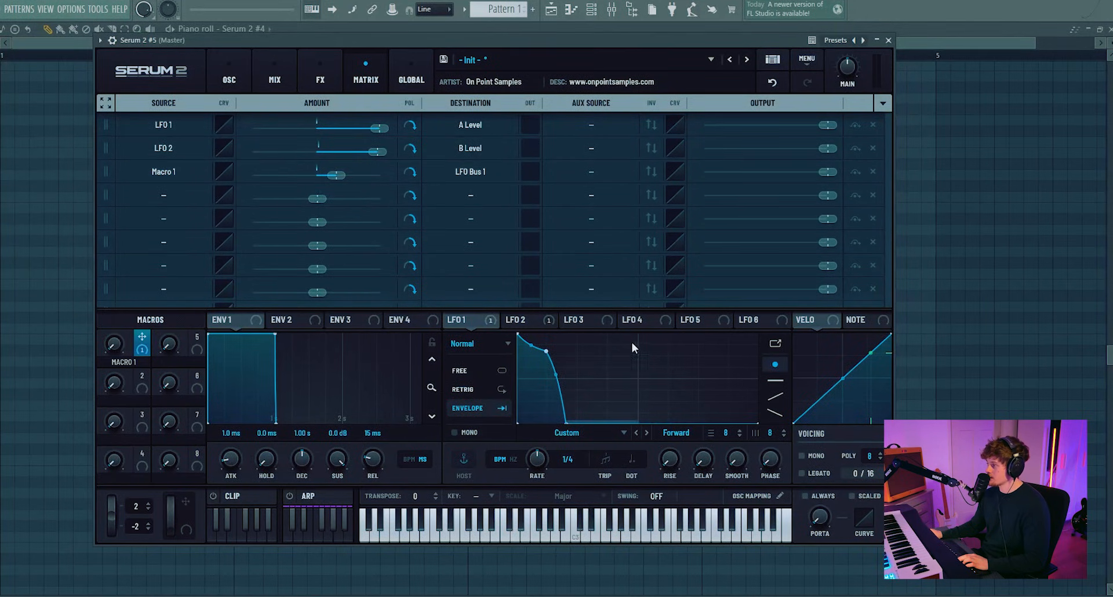
mouse_move(119, 345)
mouse_down()
mouse_move(131, 161)
mouse_move(133, 269)
mouse_move(117, 348)
mouse_up()
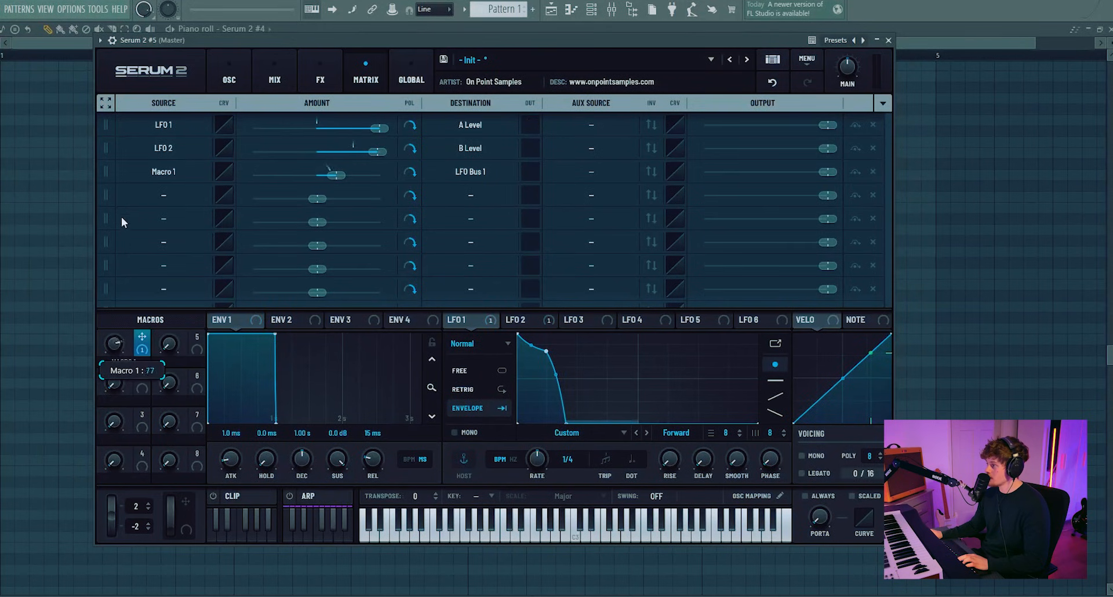
drag(122, 221, 121, 220)
Step: Return to the oscillator page, select LFO 2 and assign Macro 5 to a point on its curve
click(229, 79)
click(516, 319)
drag(197, 336, 538, 419)
Step: In the modulation matrix, lower the Macro 5 to LFO Bus 2 amount slightly
click(365, 78)
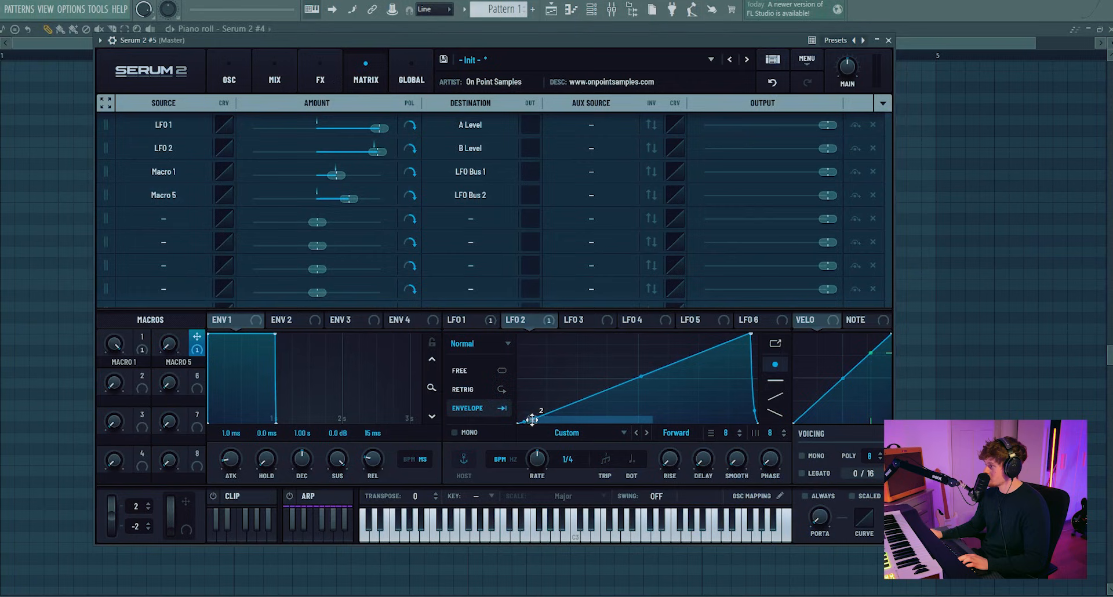
drag(349, 198, 336, 196)
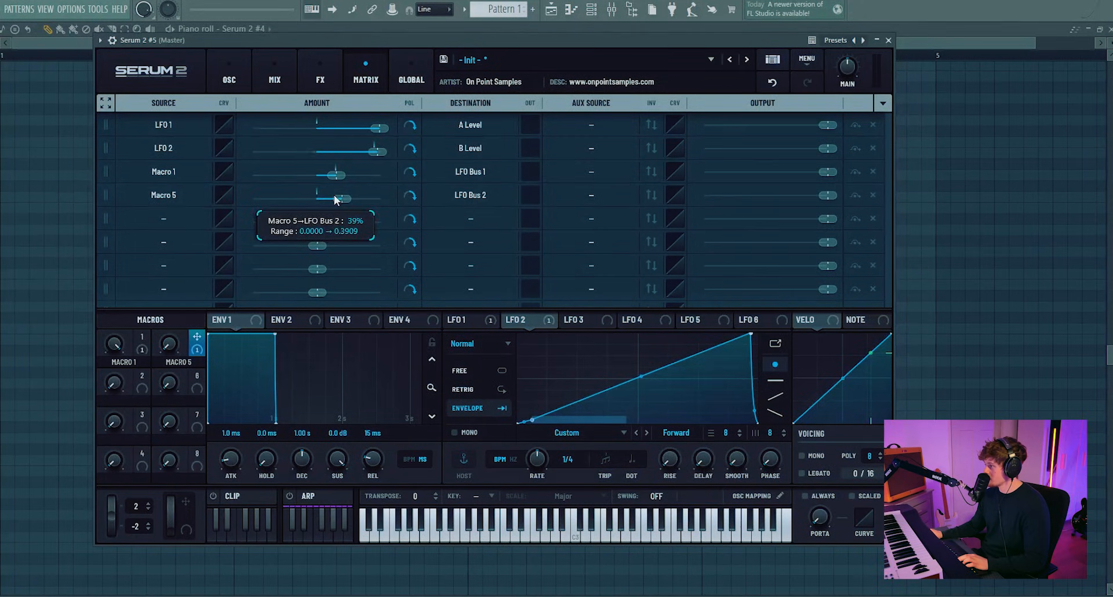
Step: Turn Macro 5 up to 100 and assign it to a second point on LFO 2's curve
drag(168, 346, 182, 166)
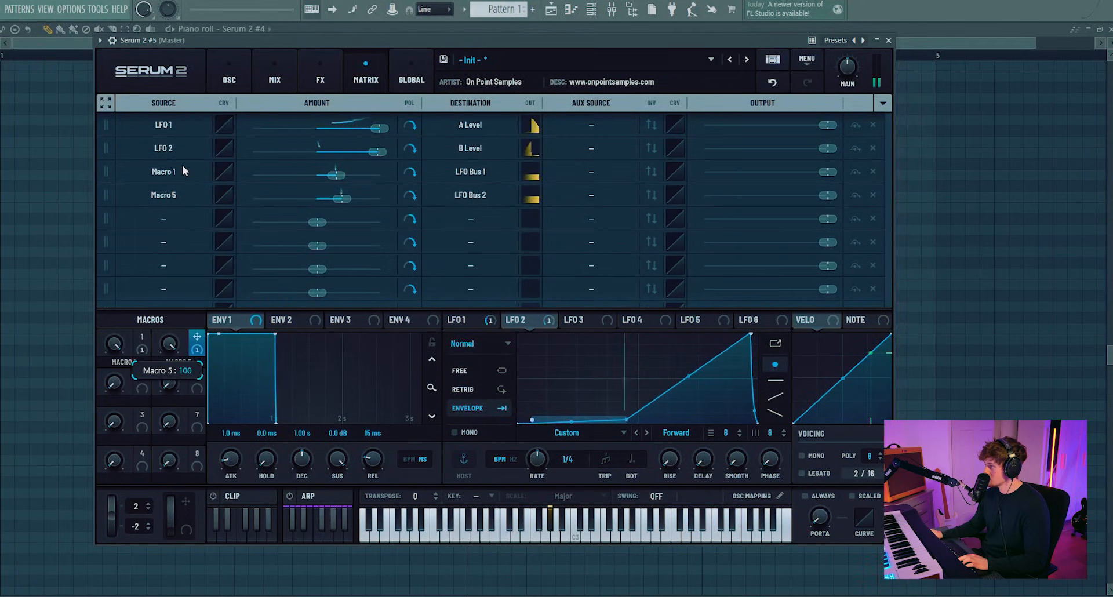
drag(196, 343, 532, 413)
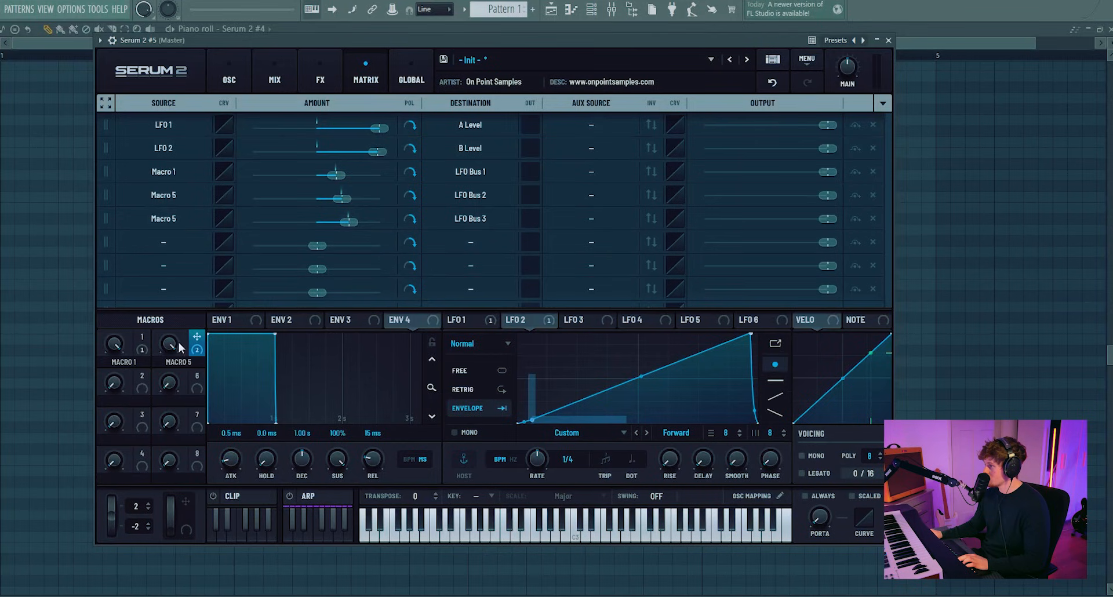
drag(172, 374, 170, 464)
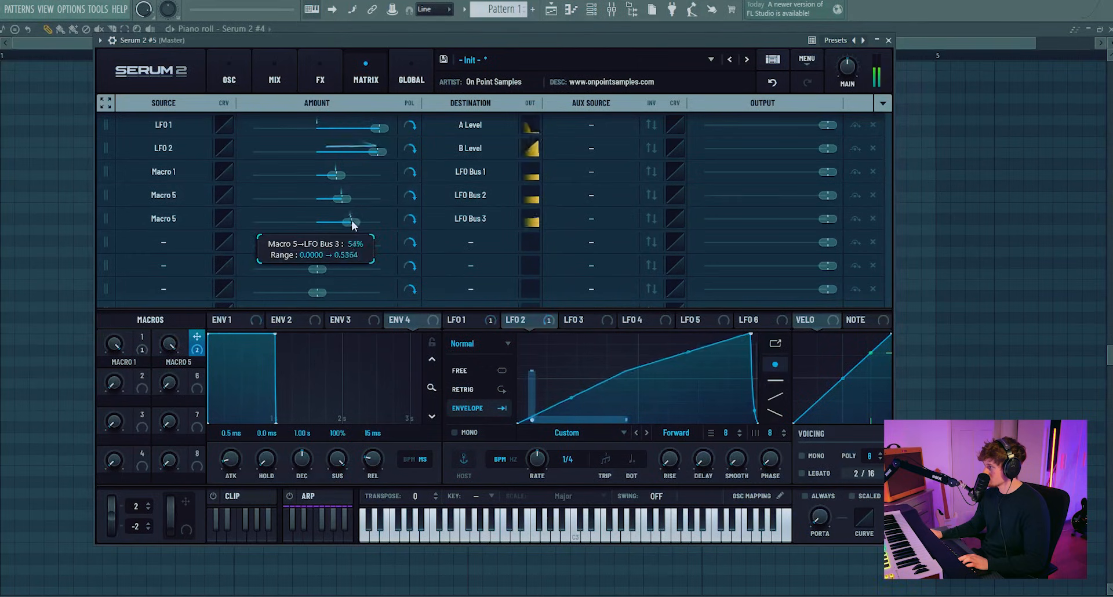
Step: Raise the Macro 5 to LFO Bus 3 amount in the matrix
drag(350, 221, 366, 217)
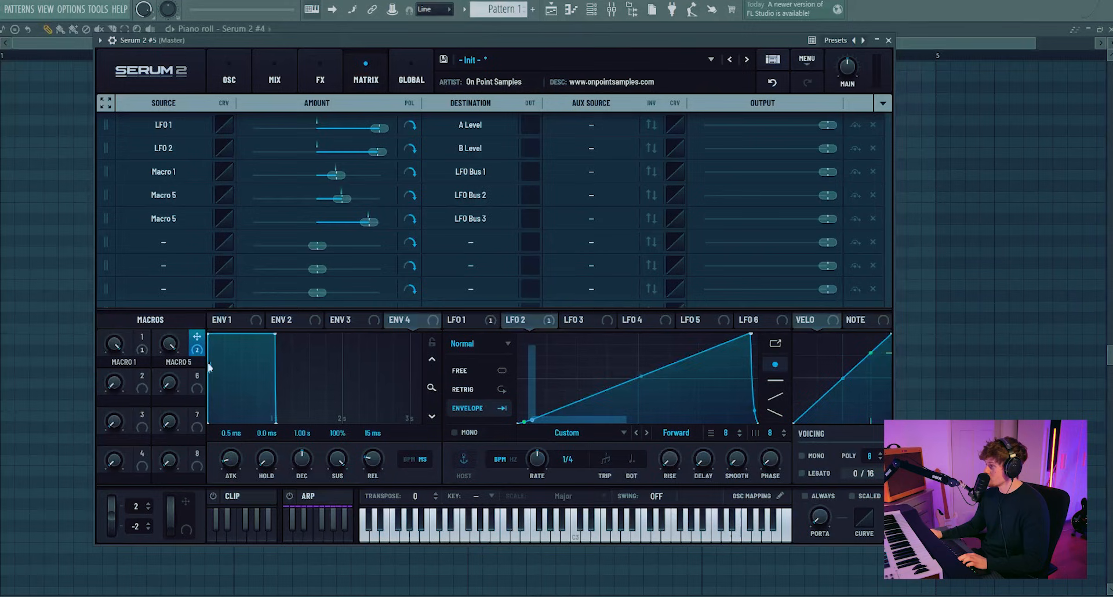
mouse_move(574, 387)
mouse_down()
mouse_move(578, 408)
mouse_move(576, 386)
mouse_up()
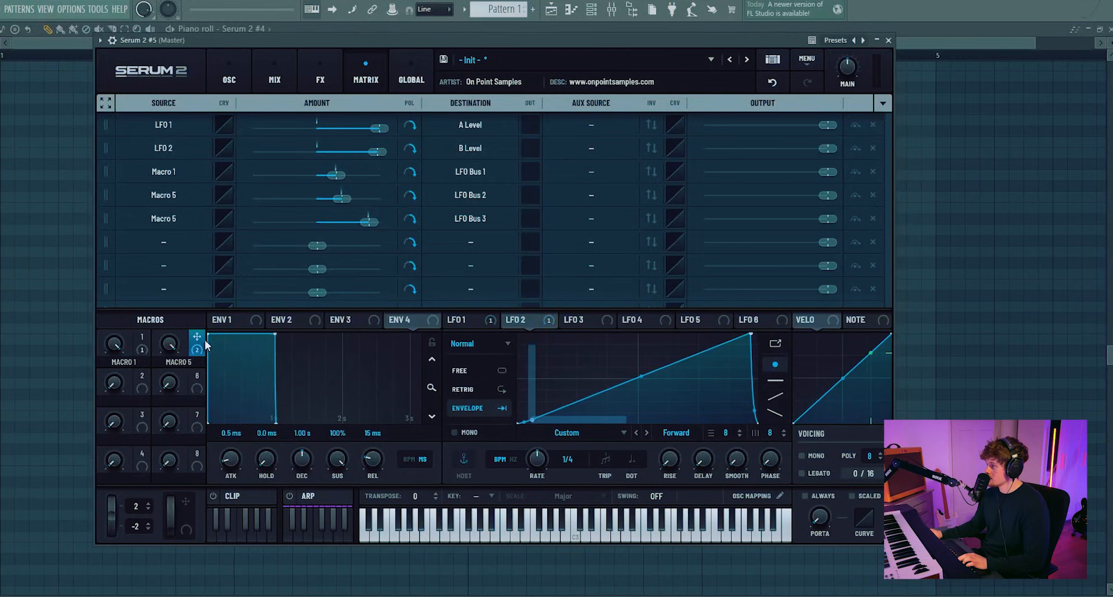
Step: Assign Macro 5 to a third point on LFO 2's curve and sweep the macro to audition it
drag(198, 340, 524, 424)
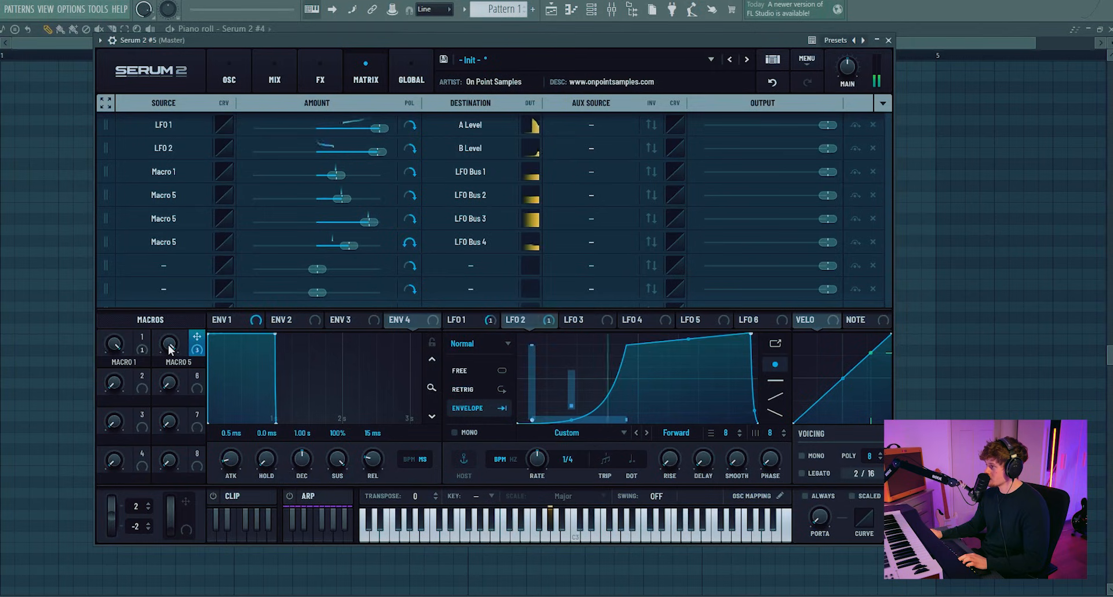
mouse_move(171, 371)
drag(172, 371, 151, 426)
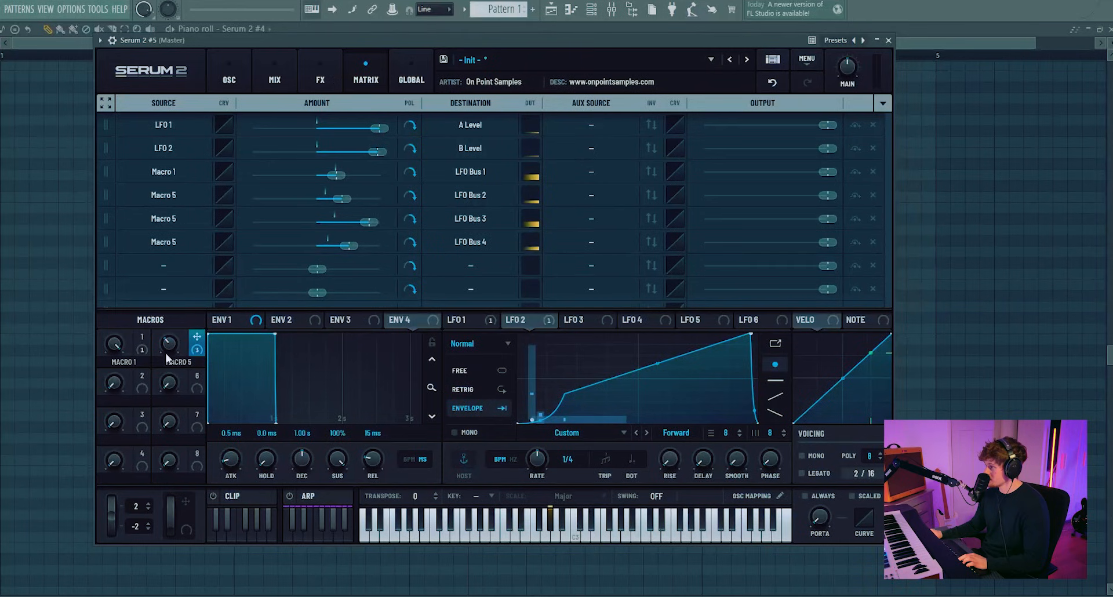
drag(171, 354, 203, 246)
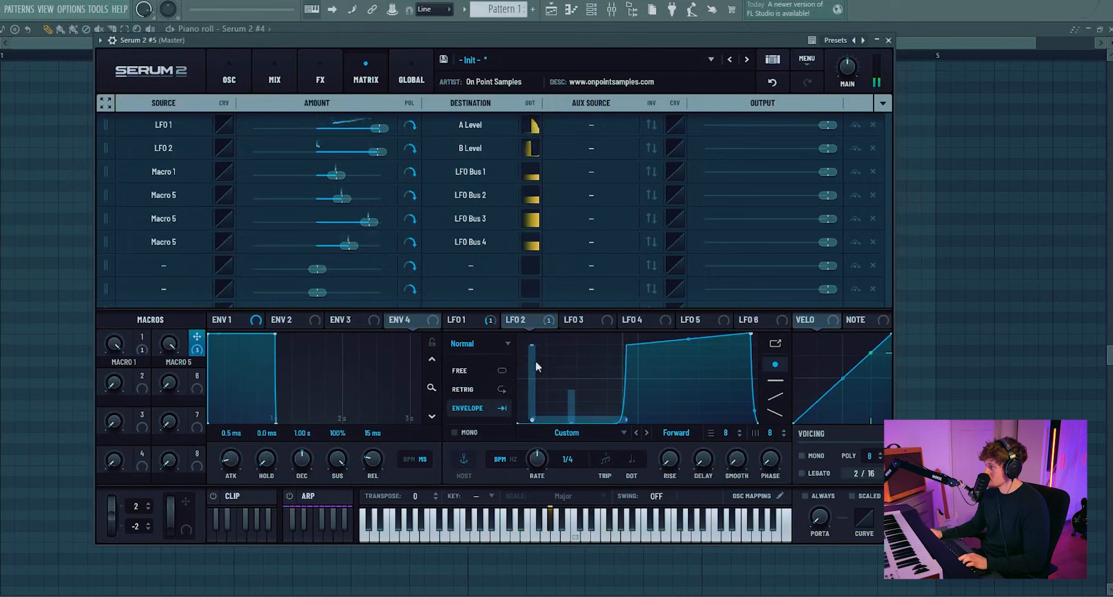
Step: Lower the Macro 5 to LFO Bus 4 amount and sweep Macros 1 and 5 to audition the envelope
drag(348, 246, 329, 240)
drag(168, 346, 135, 200)
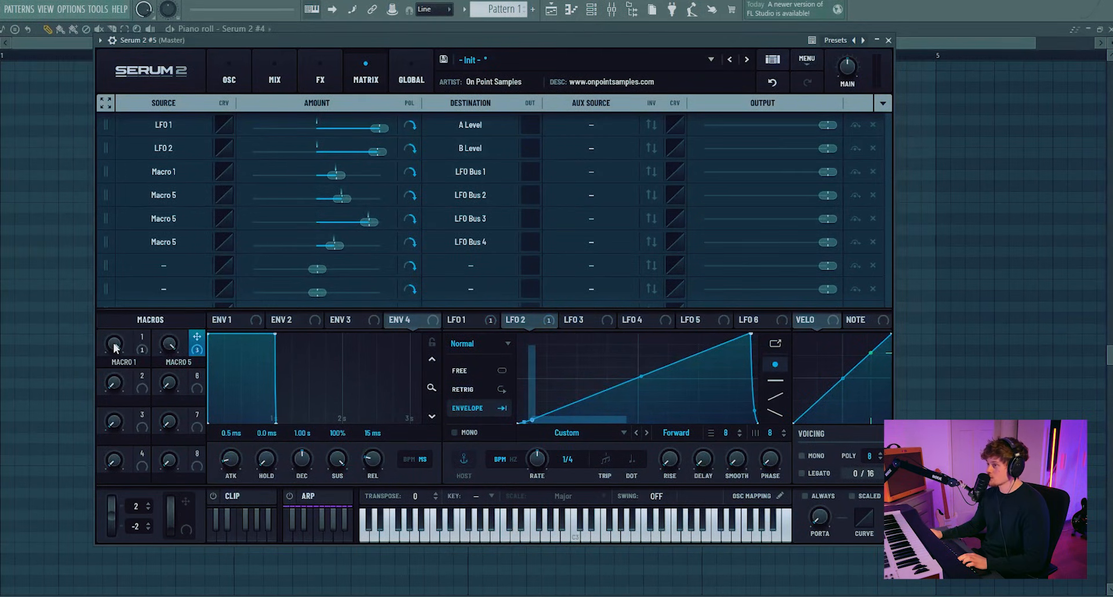
drag(115, 348, 95, 496)
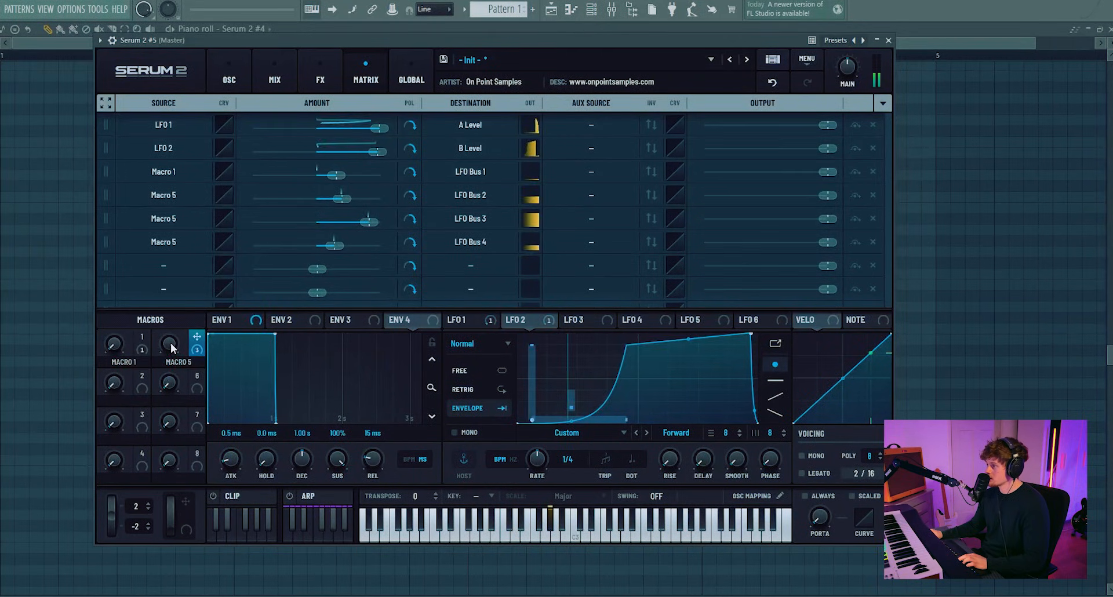
drag(172, 348, 189, 228)
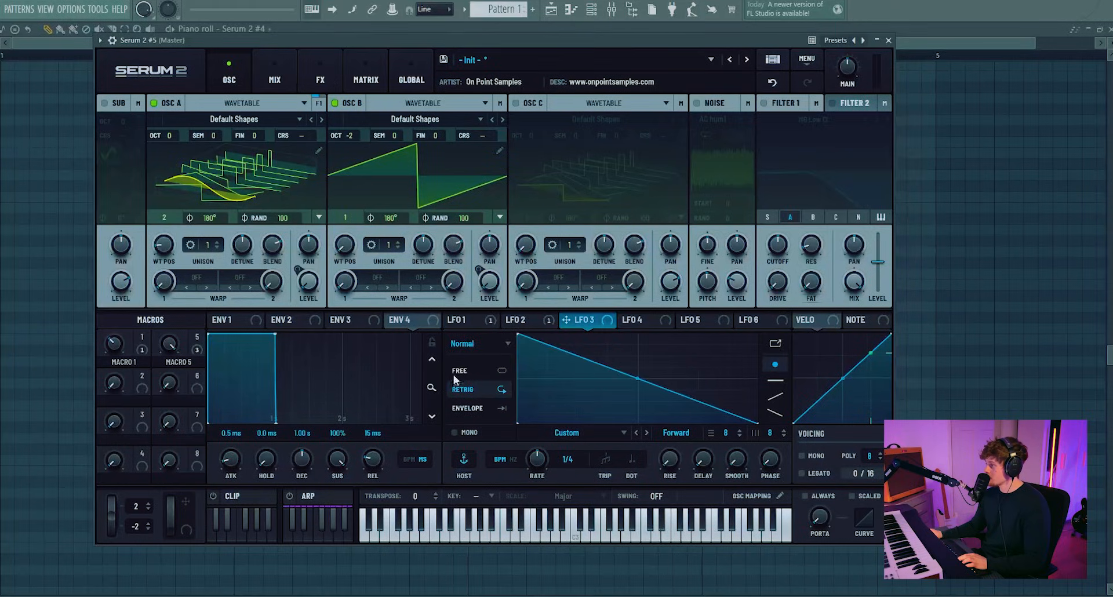
Step: Curve LFO 3 into an exponential decay and assign it to Oscillator A's coarse pitch
drag(637, 378, 638, 401)
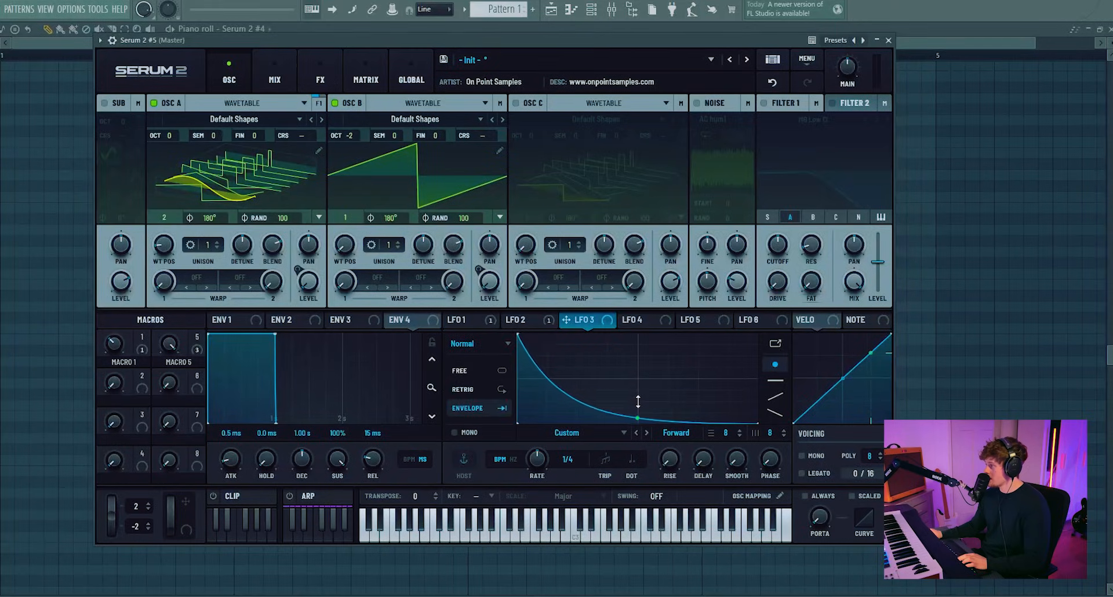
mouse_move(566, 319)
mouse_down()
mouse_move(410, 186)
mouse_move(296, 133)
mouse_up()
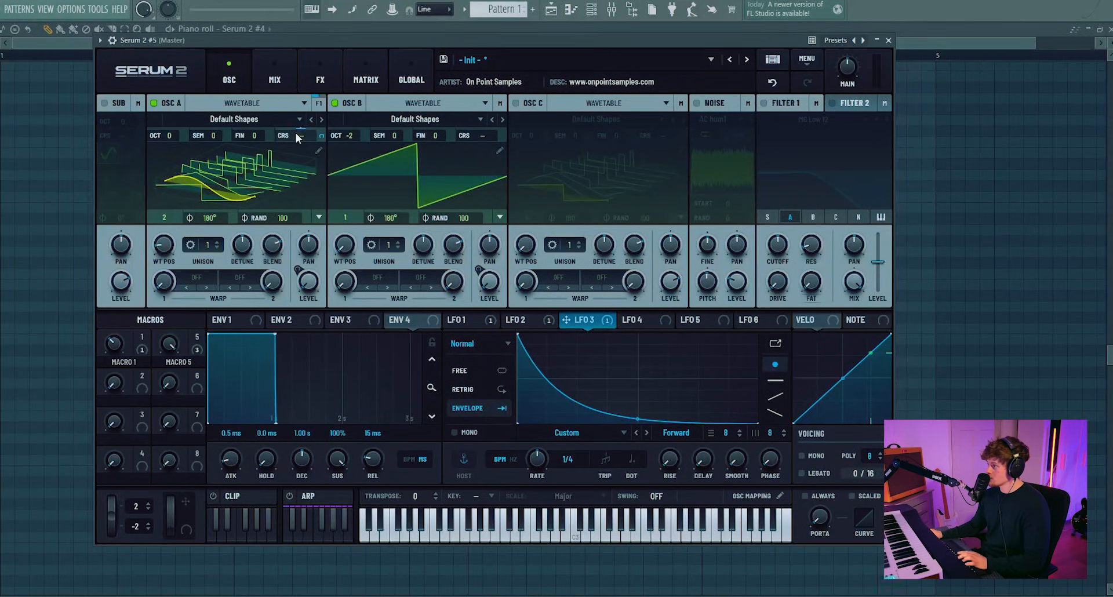
Step: Turn off Oscillator B and undo a trial change to the coarse-pitch modulation depth
click(355, 106)
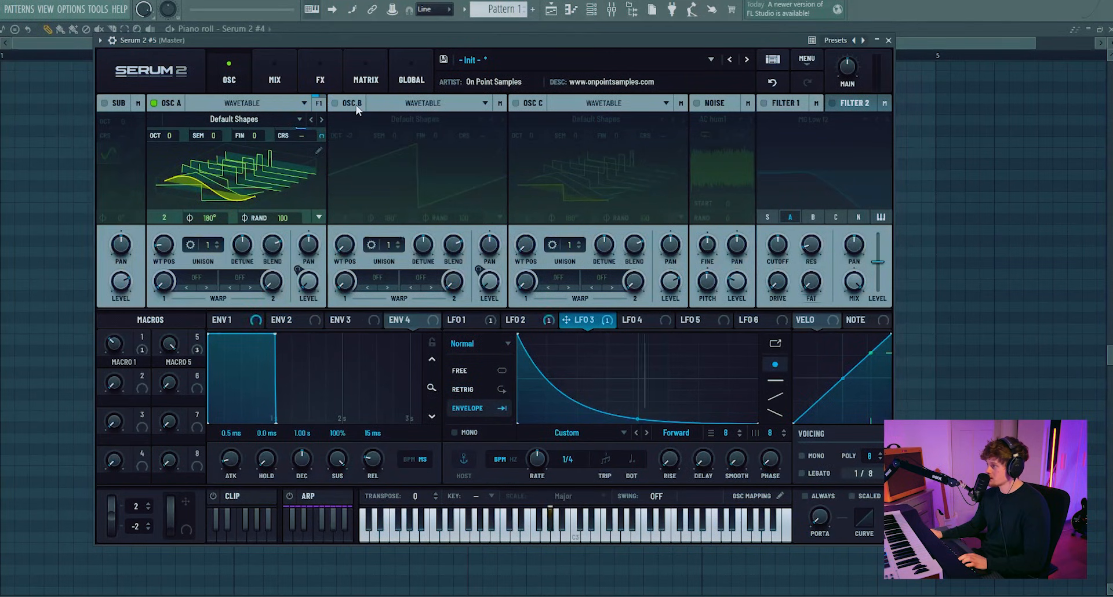
drag(321, 137, 321, 85)
key(ctrl+z)
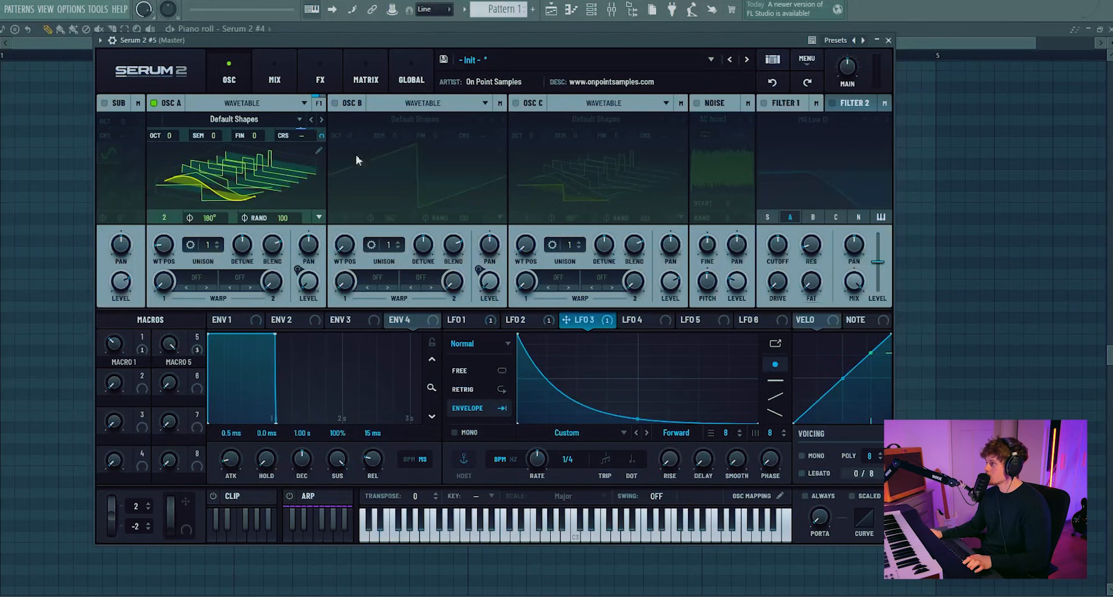
Step: Select LFO 4, curve it into a decay and assign it to Oscillator A's coarse pitch
click(652, 320)
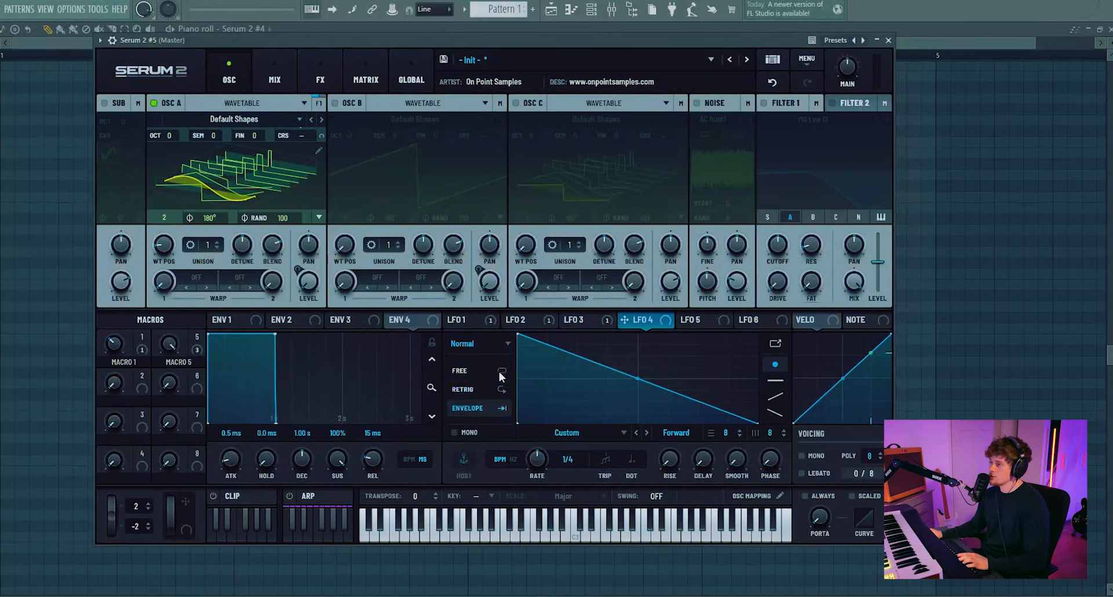
drag(633, 378, 636, 406)
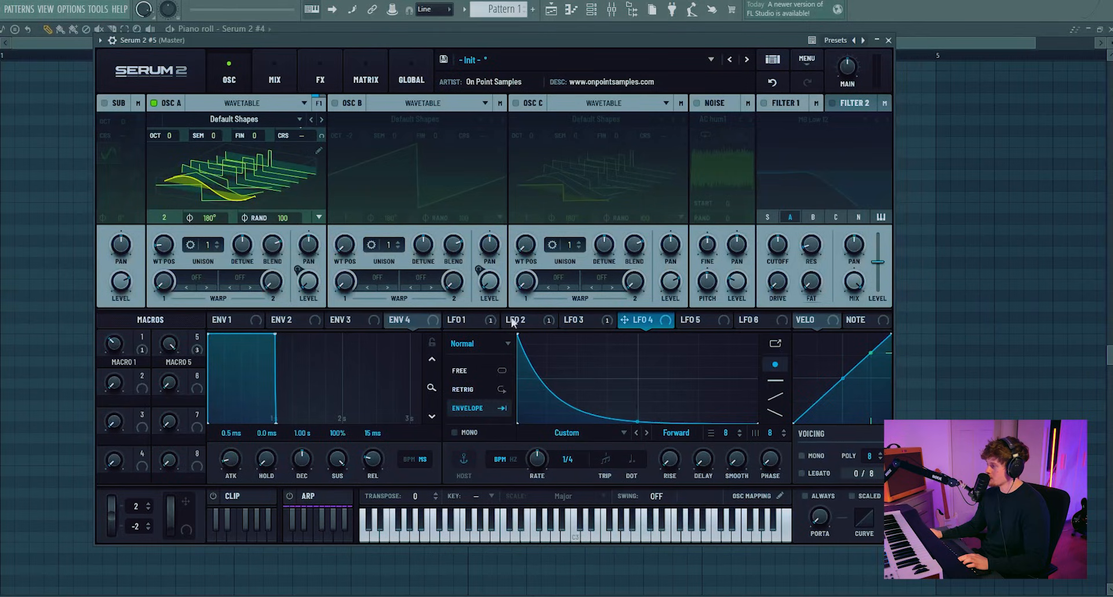
drag(648, 328, 301, 137)
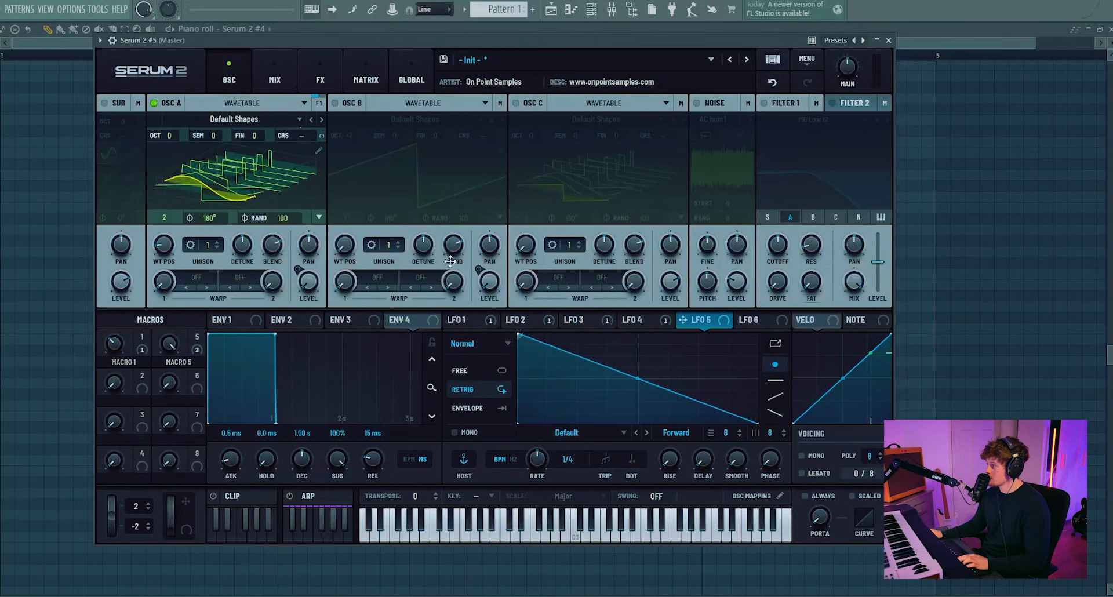
Step: Shape LFO 5 into a very steep envelope decay and assign it to Oscillator A's coarse pitch
drag(632, 379, 577, 590)
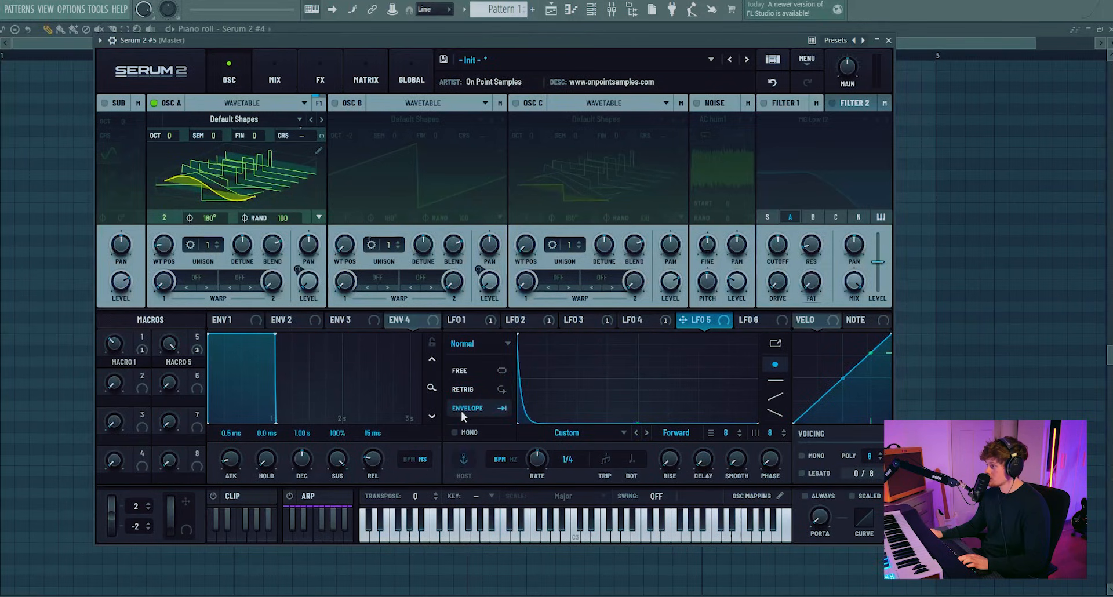
click(640, 320)
click(695, 316)
click(640, 319)
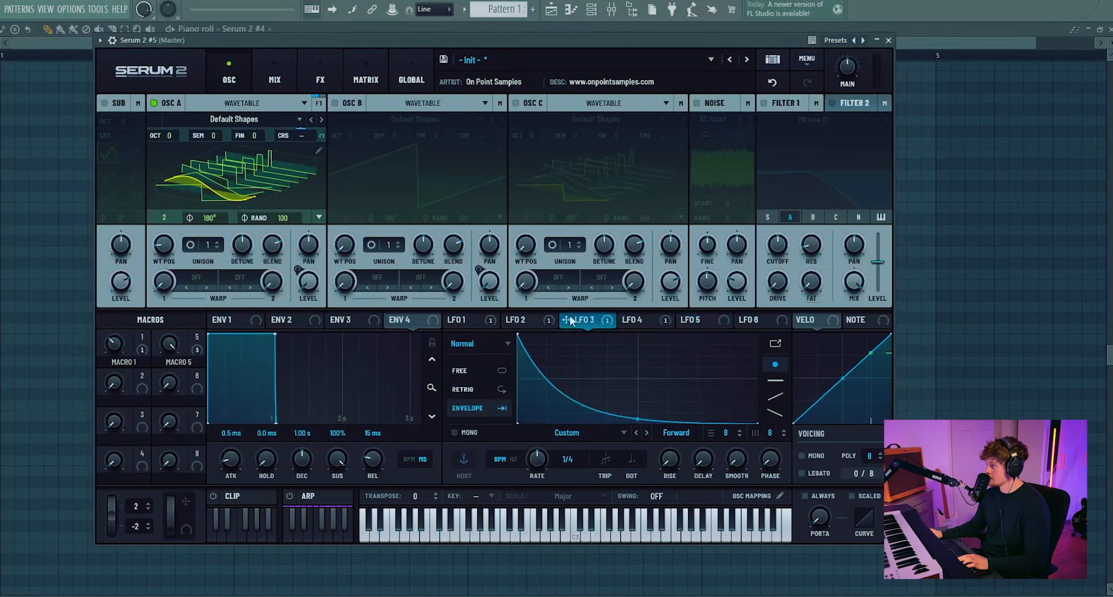
click(696, 320)
drag(683, 319, 295, 135)
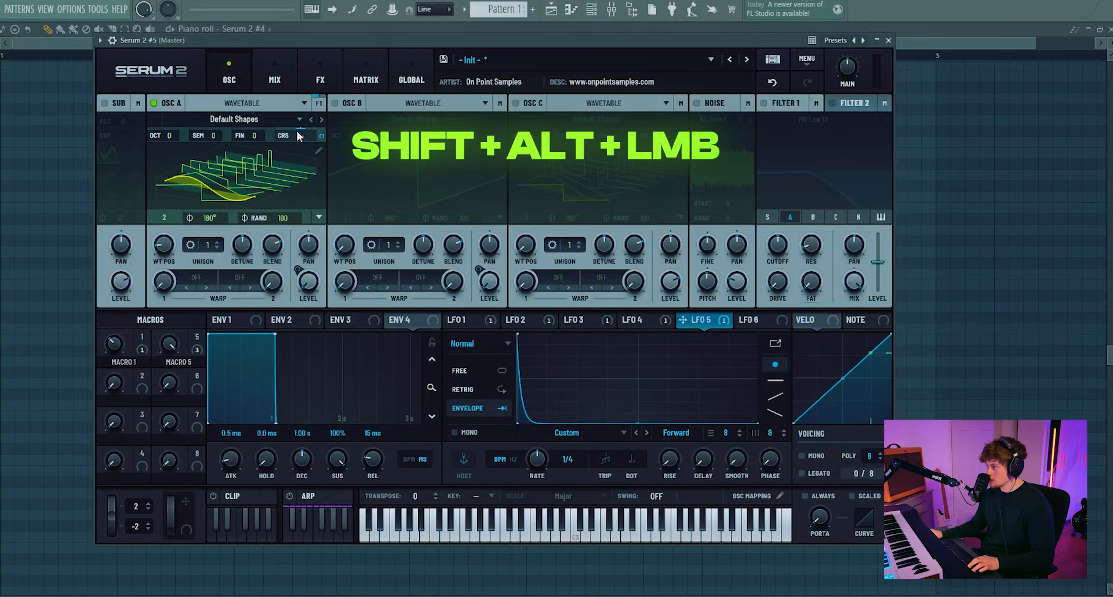
Step: Review the LFO 3, 4 and 5 routings to A Coarse Pitch in the modulation matrix
click(320, 81)
click(348, 69)
scroll(506, 248, down, 2)
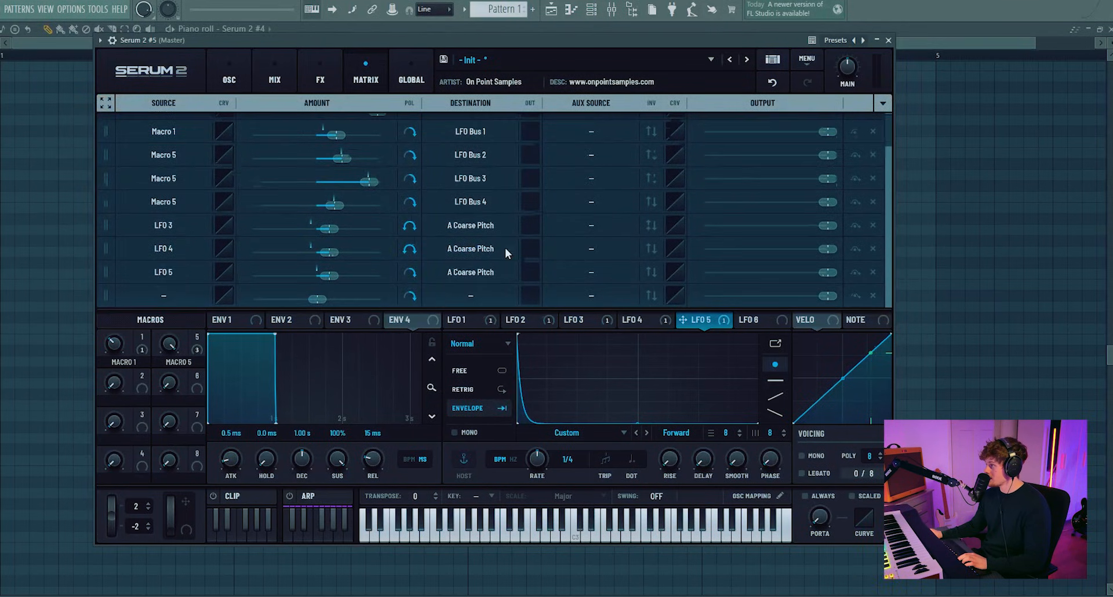
click(229, 76)
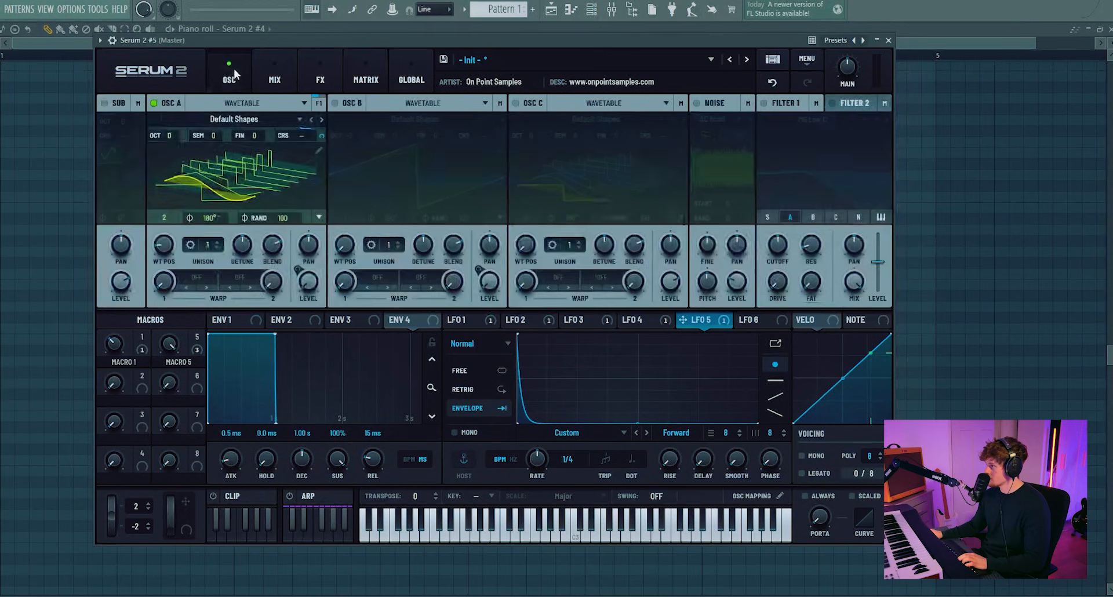
Step: Set Oscillator A's octave to -1 and switch Oscillator B back on
double_click(174, 138)
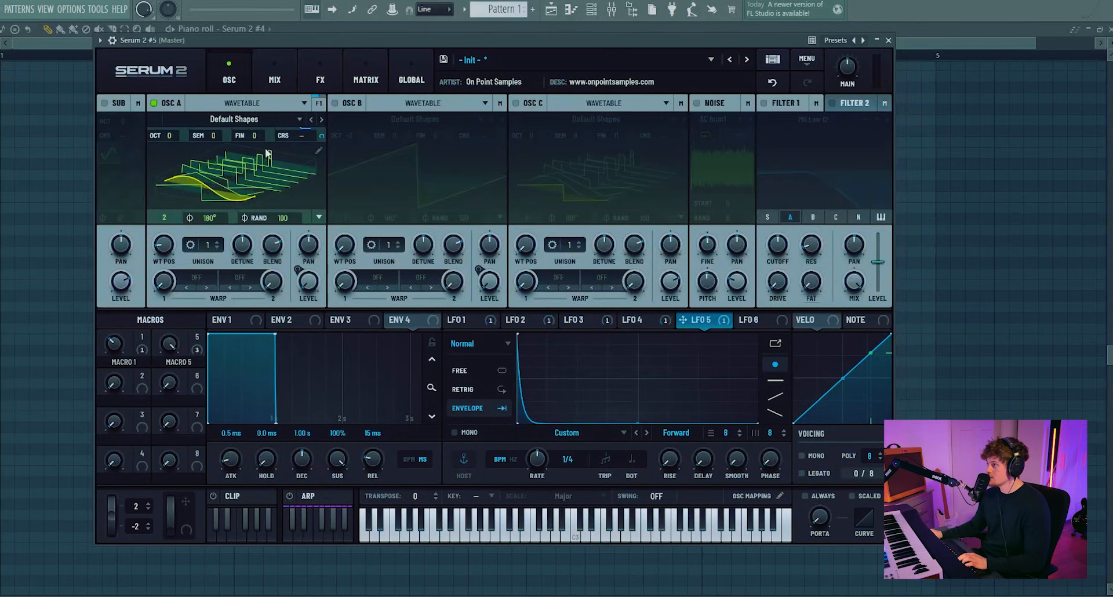
drag(123, 345, 197, 161)
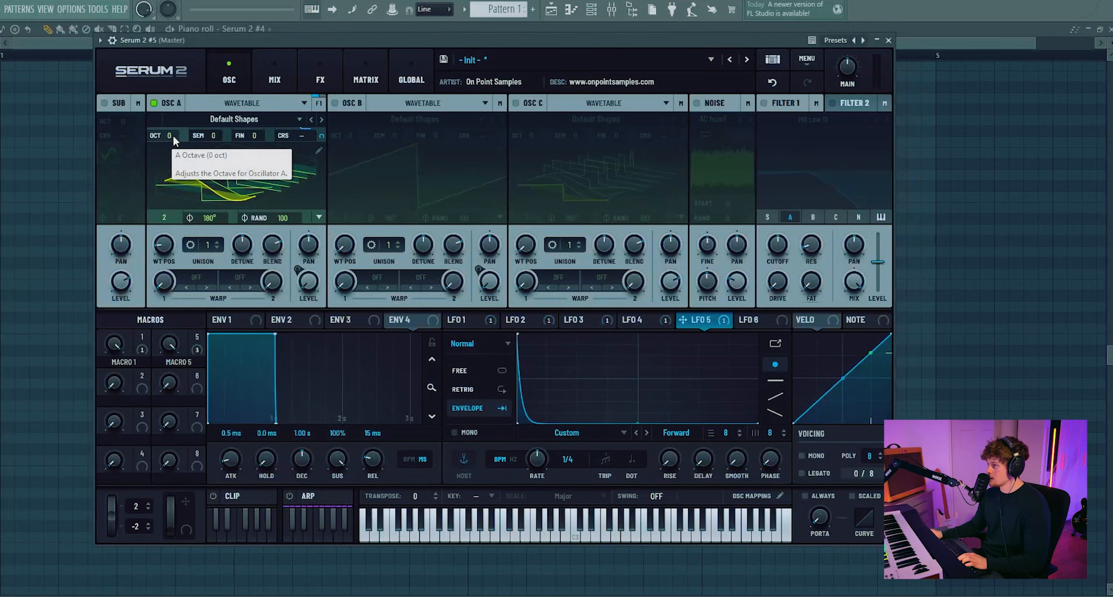
scroll(173, 135, down, 1)
click(334, 102)
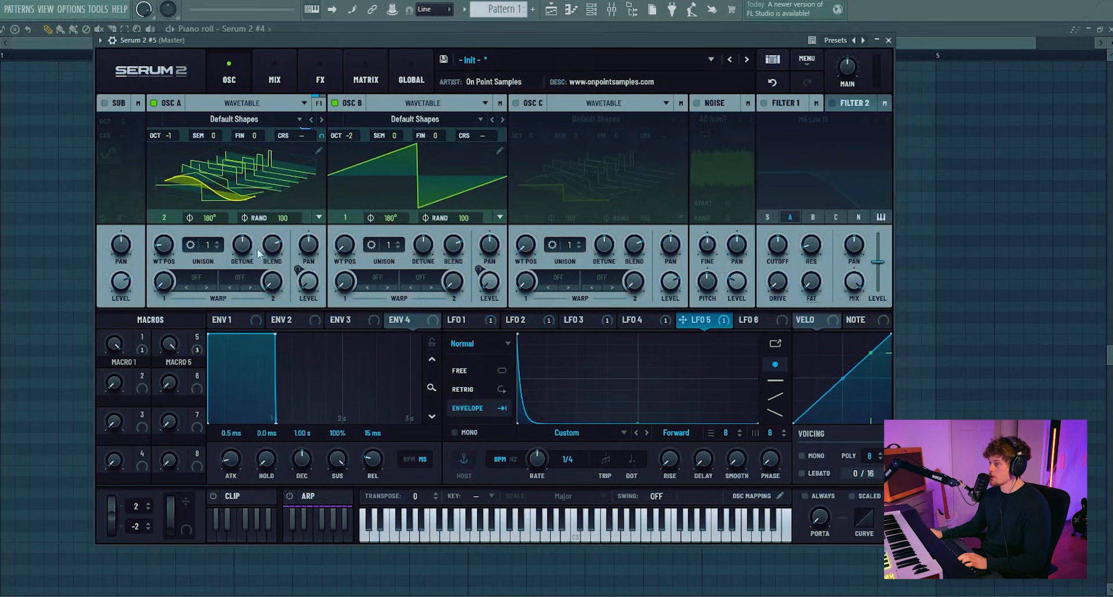
Step: In the modulation matrix, raise the LFO 5 to A Coarse Pitch amount and assign Macro 2 as its aux source
click(366, 75)
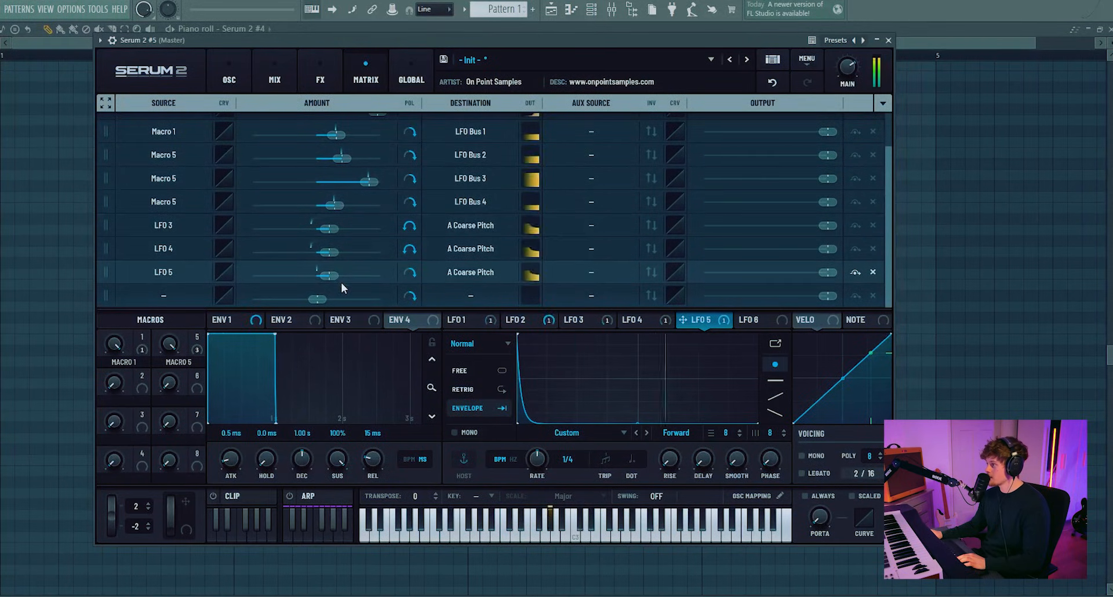
mouse_move(329, 279)
mouse_down()
mouse_move(359, 280)
mouse_move(346, 277)
mouse_up()
drag(142, 375, 591, 273)
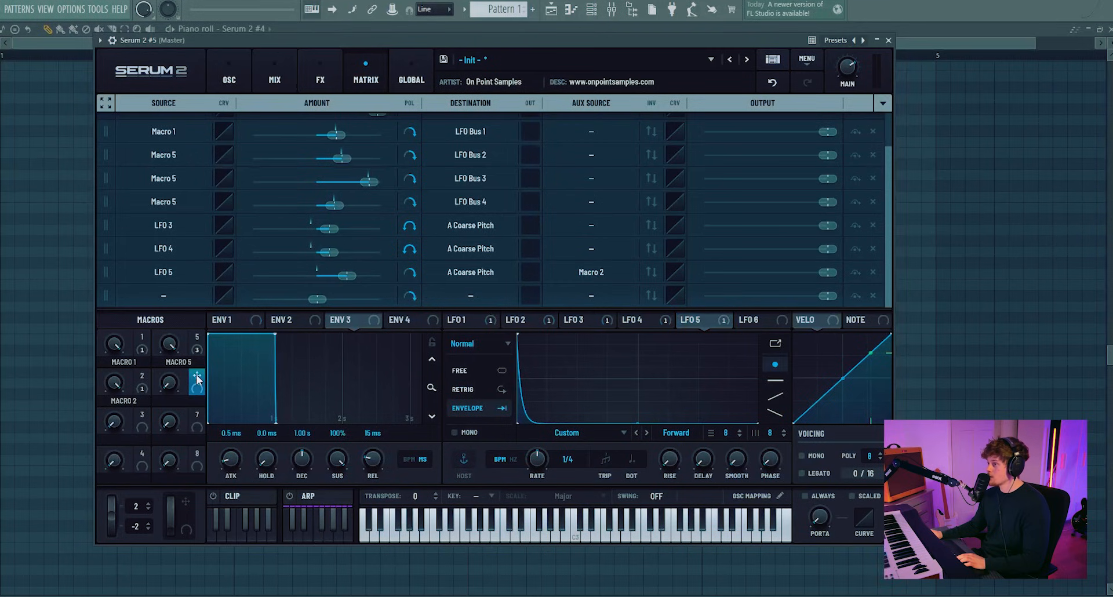
Step: Switch LFO 5's rate to Hz, set it to 1.6 Hz, and assign Macro 6 to LFO 5 Rate
click(516, 461)
mouse_move(540, 462)
mouse_down()
mouse_move(535, 492)
mouse_move(530, 478)
mouse_up()
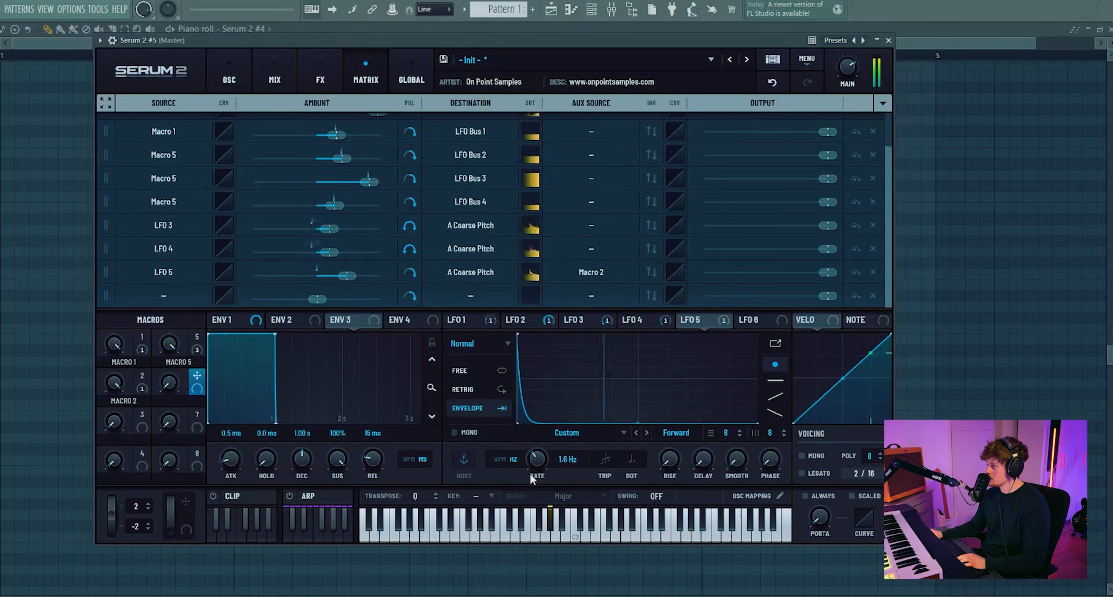
drag(197, 376, 532, 462)
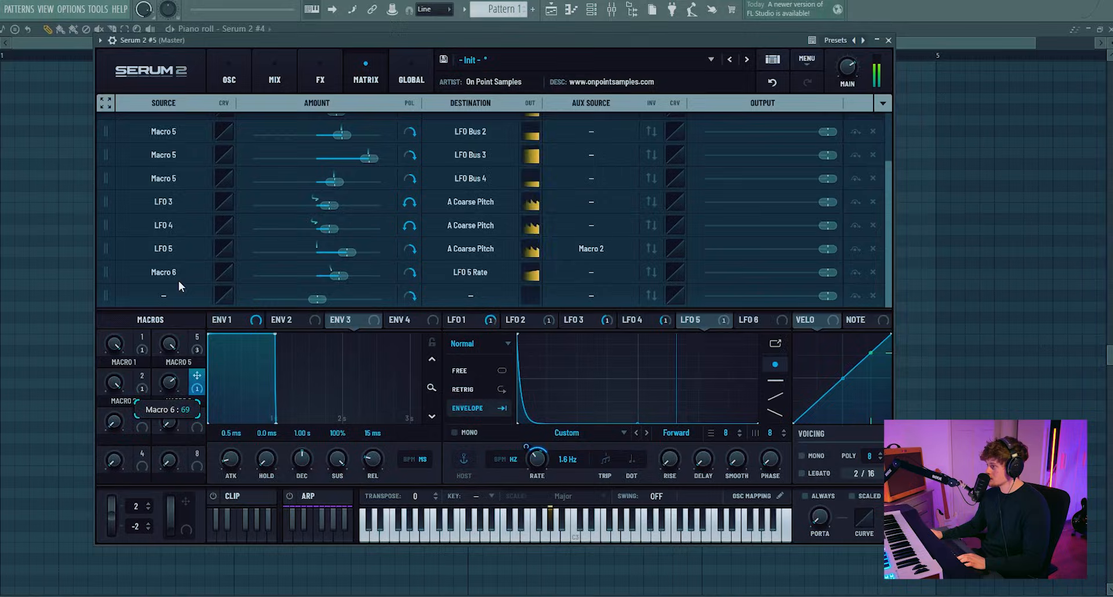
Step: Rename Macro 1 to punch blend and Macro 5 to crunch blend
double_click(124, 362)
text(punch blend)
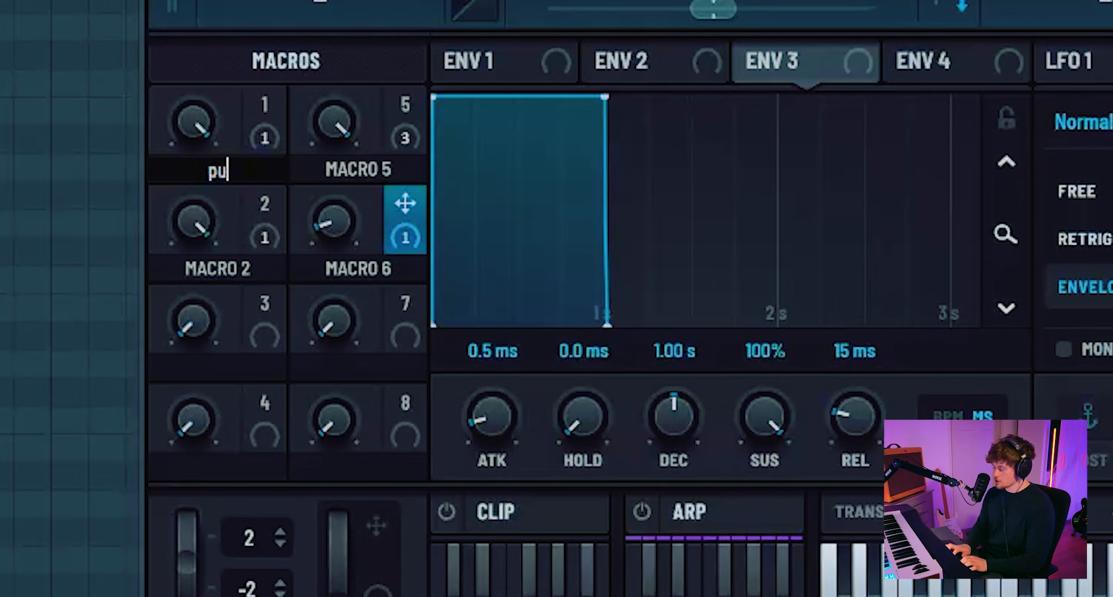
key(Return)
double_click(179, 361)
text(crunch blend)
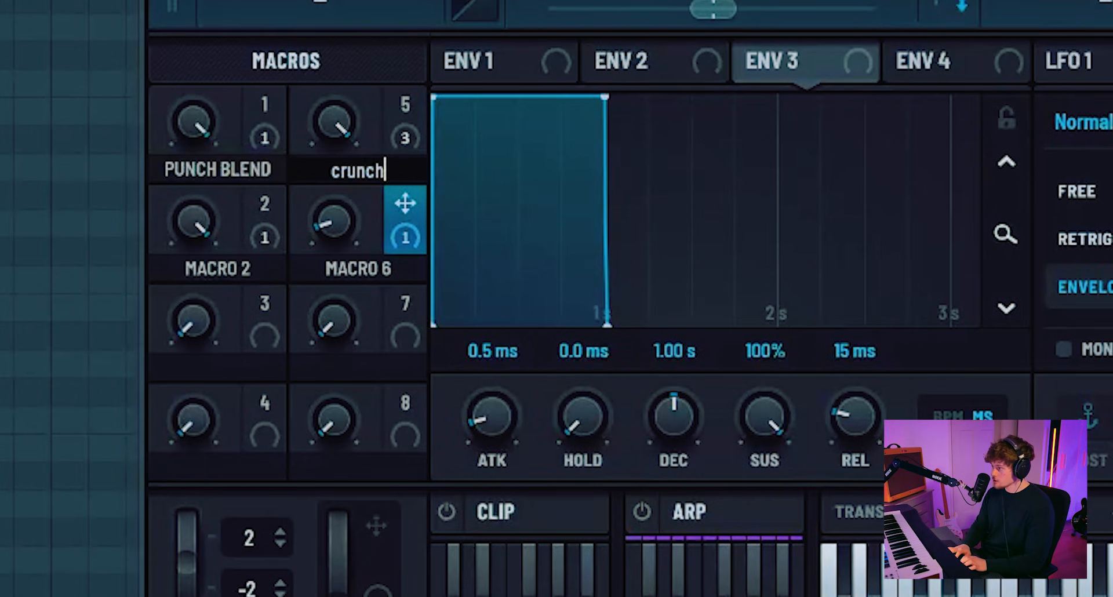
key(Return)
Step: Rename Macro 2 to click amount and Macro 6 to click speed
double_click(211, 270)
text(click amount)
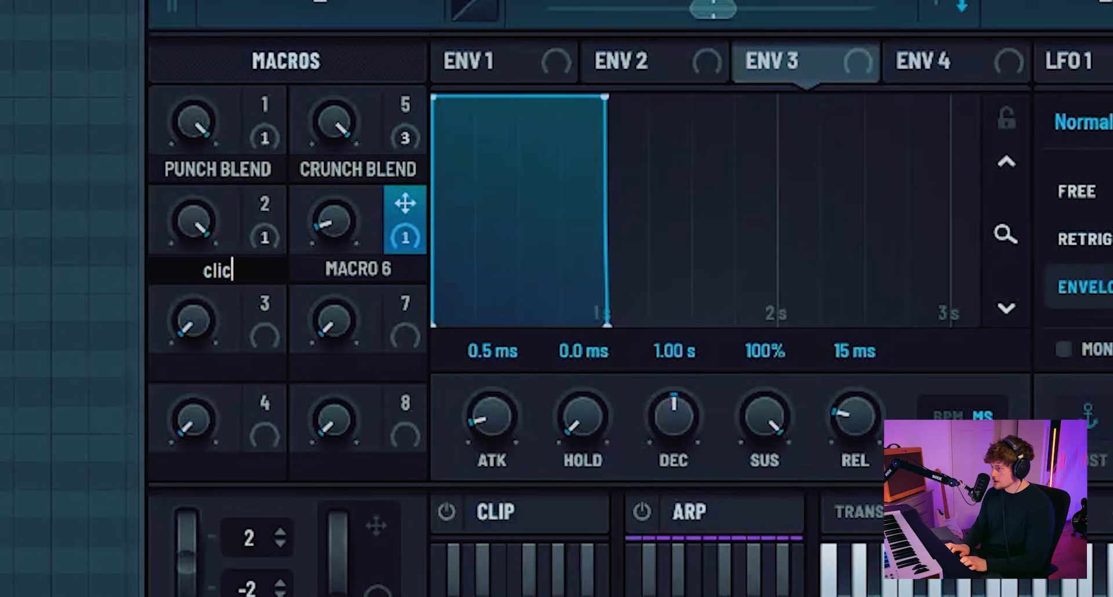
key(Return)
double_click(357, 269)
text(click speed)
key(Return)
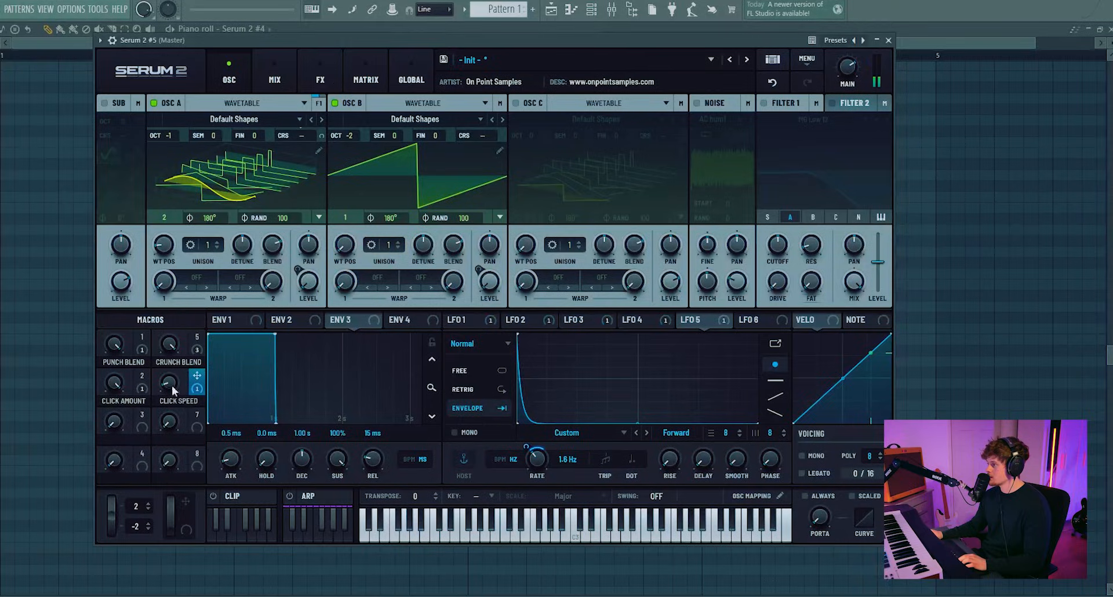
Step: Set the output routing of Oscillator A and Oscillator B to None
drag(115, 382, 120, 411)
click(318, 103)
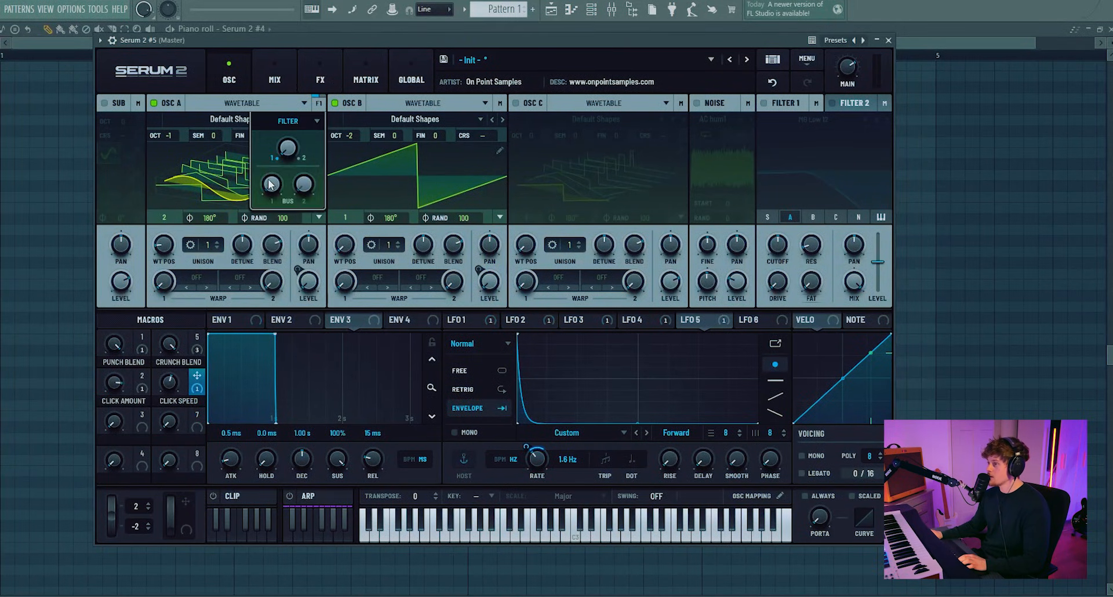
click(302, 122)
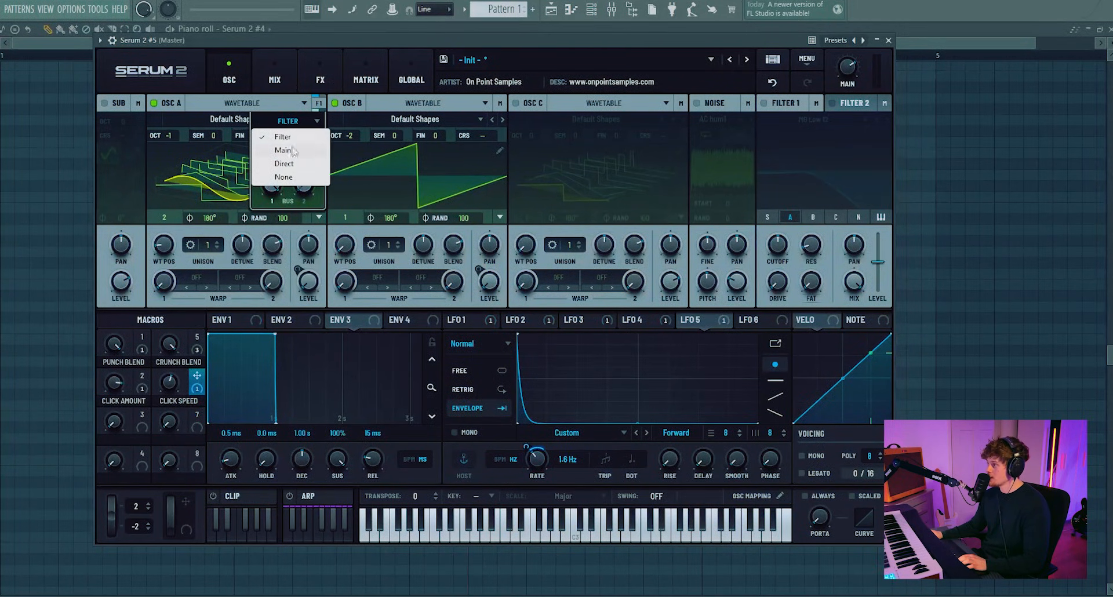
click(283, 177)
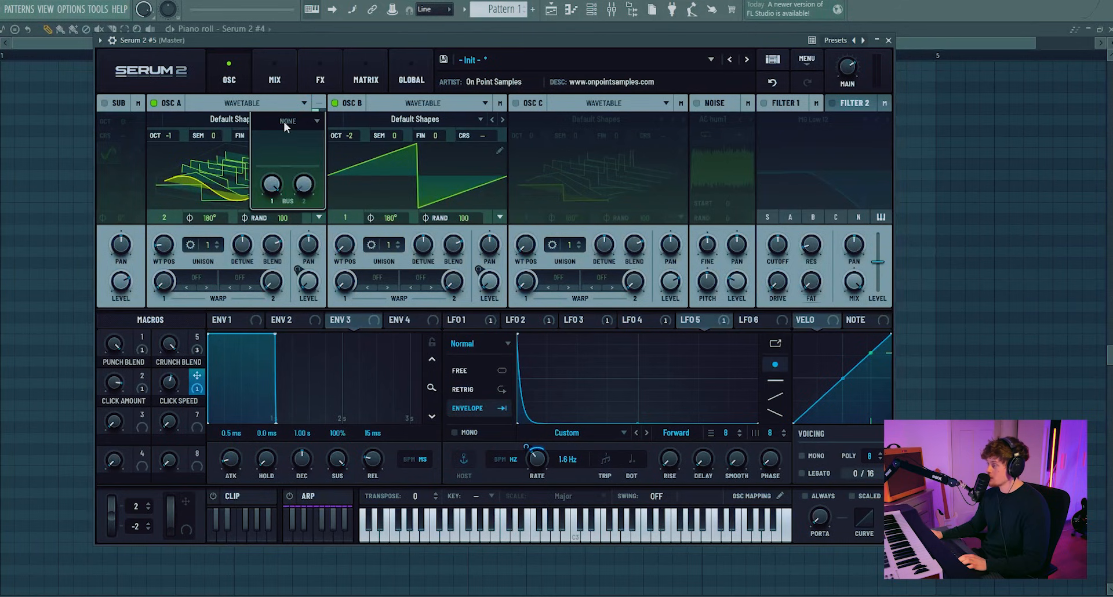
click(499, 103)
click(469, 121)
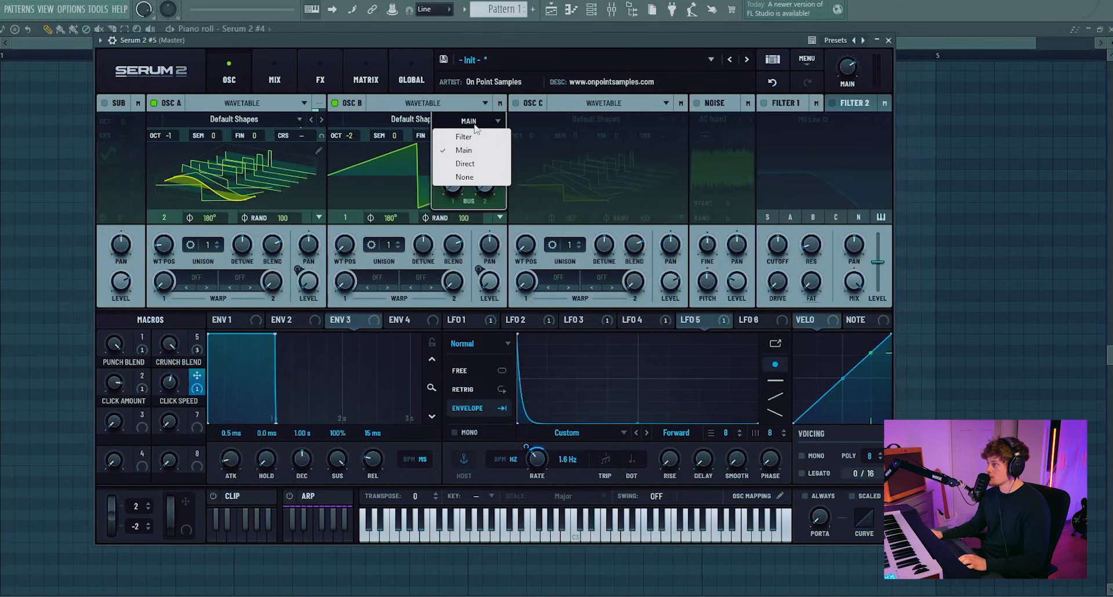
click(475, 178)
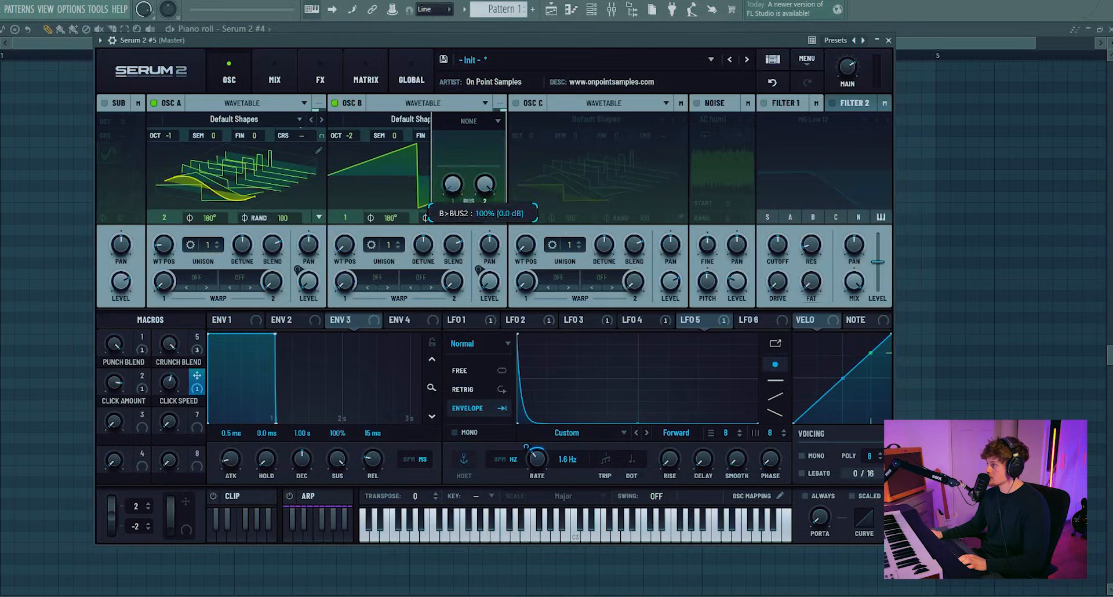
Step: Lower Oscillator A's random phase amount to 63
click(321, 74)
click(205, 104)
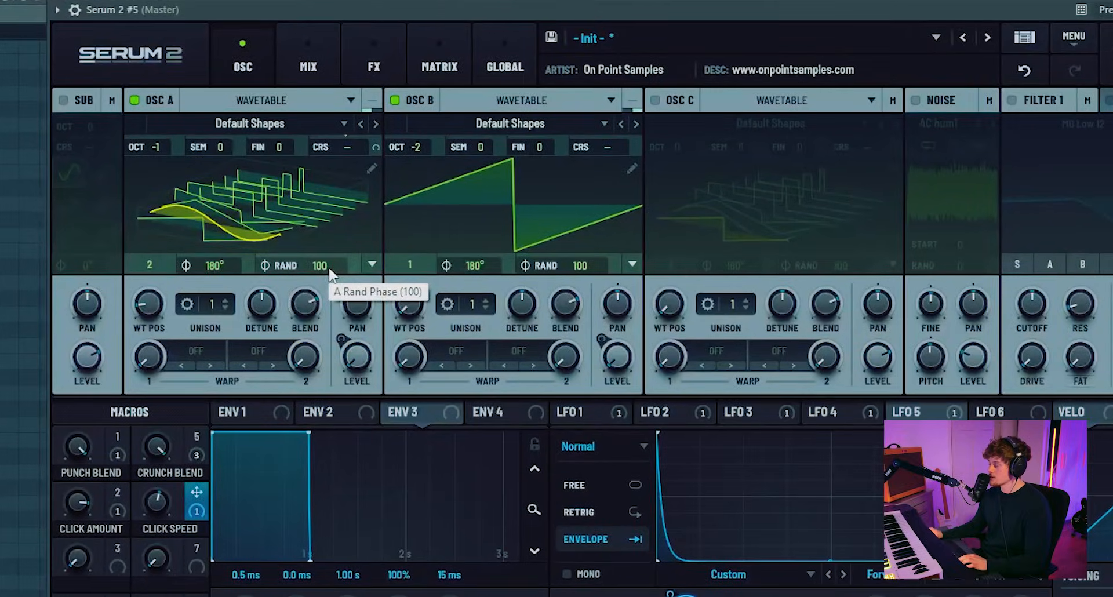
drag(328, 266, 314, 418)
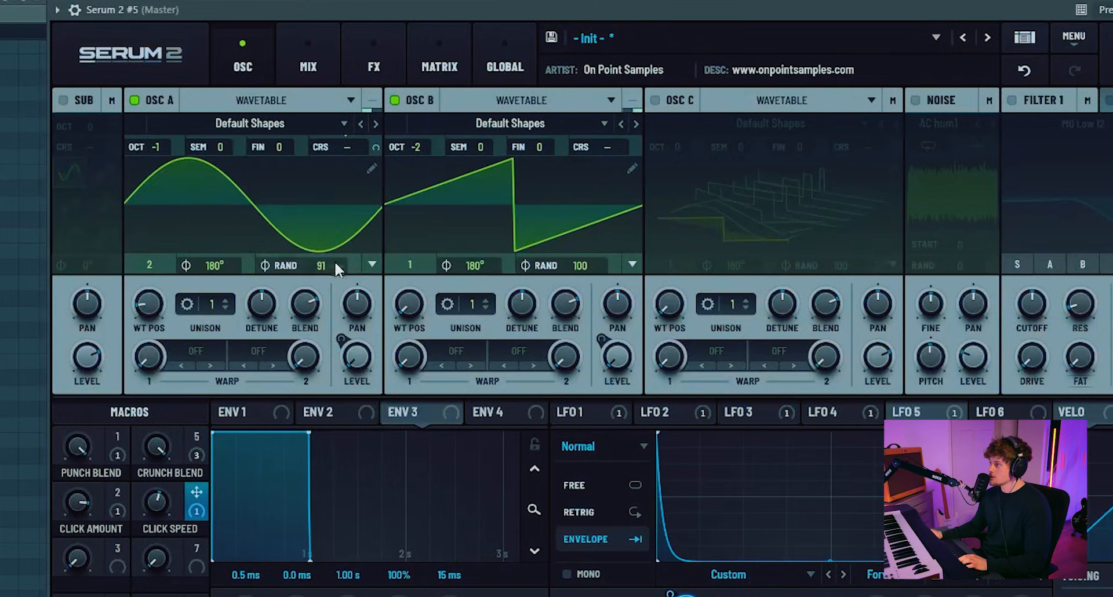
drag(335, 261, 338, 329)
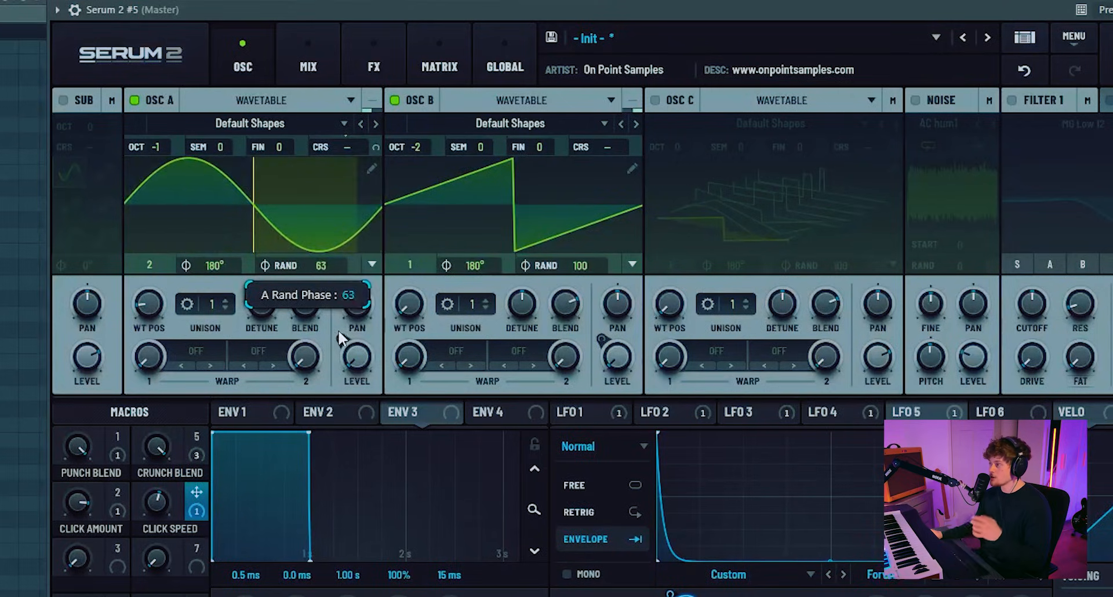
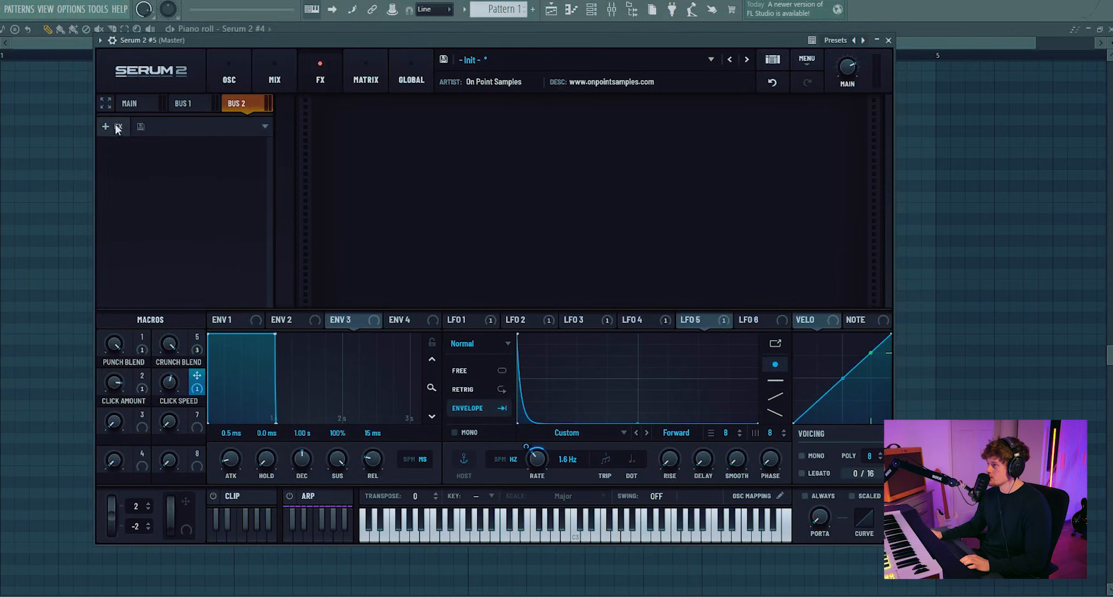
Step: Add a Distortion effect to Bus 2 and raise its drive to about 59%
click(117, 127)
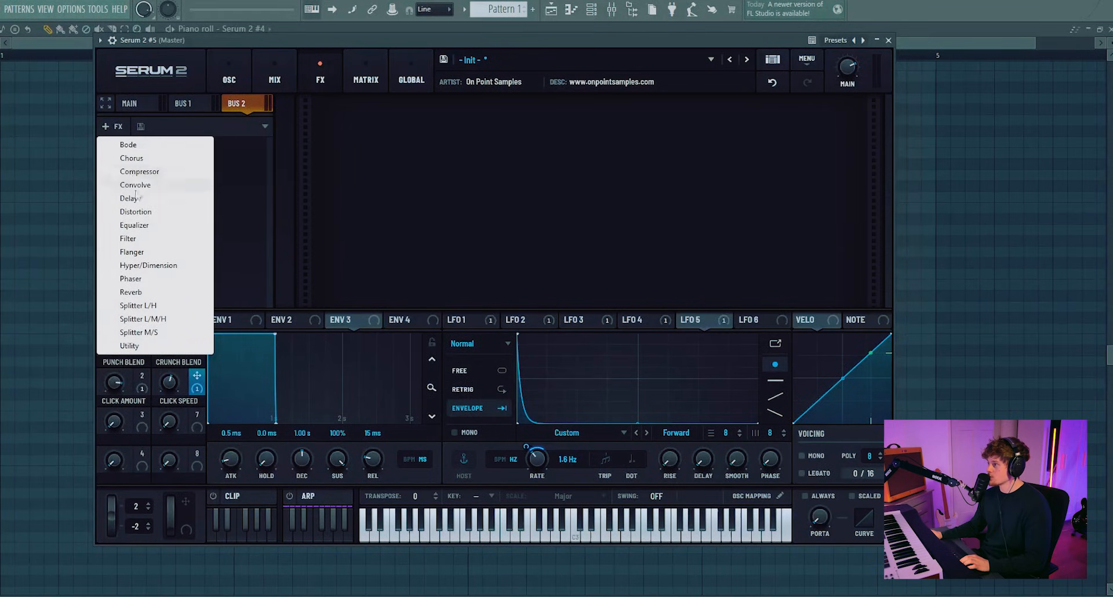
click(140, 212)
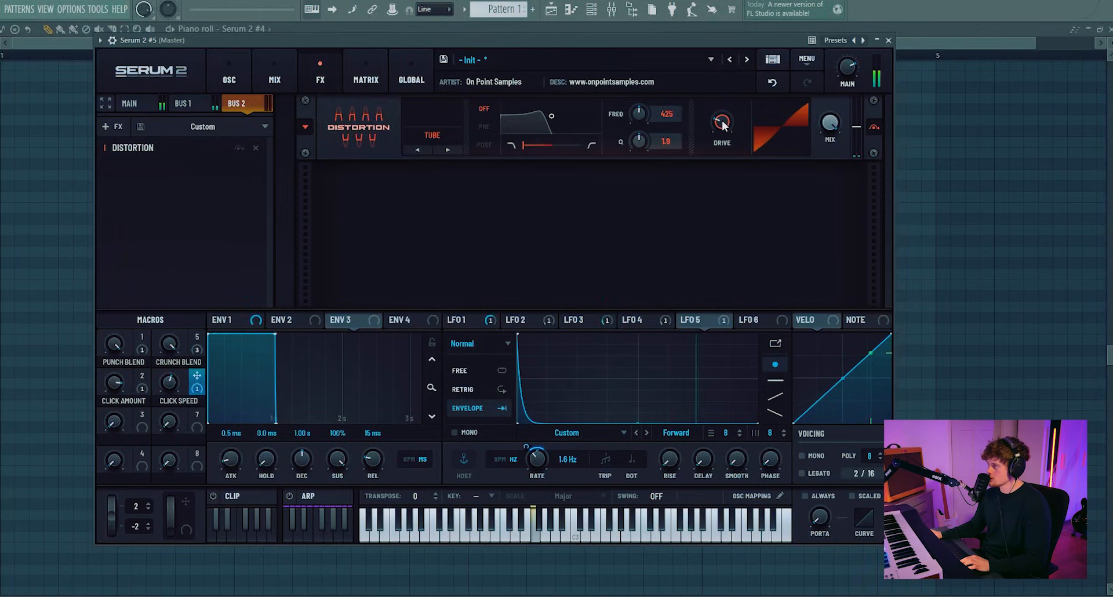
drag(724, 124, 739, 86)
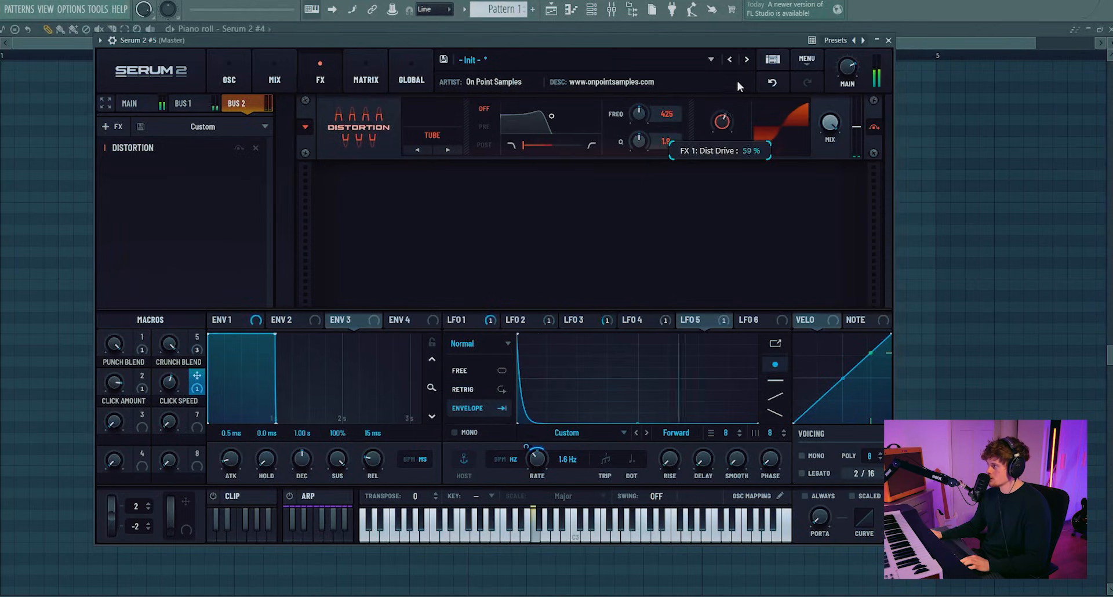
drag(746, 47, 749, 25)
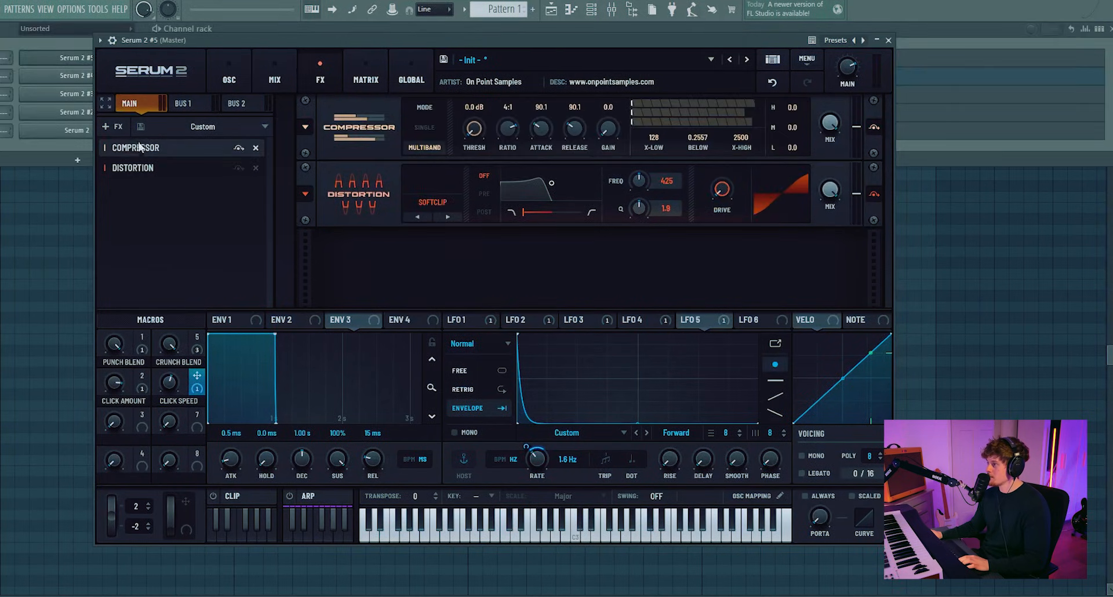
Step: Add a Distortion effect to the Main chain and move it to the top of the list
click(112, 128)
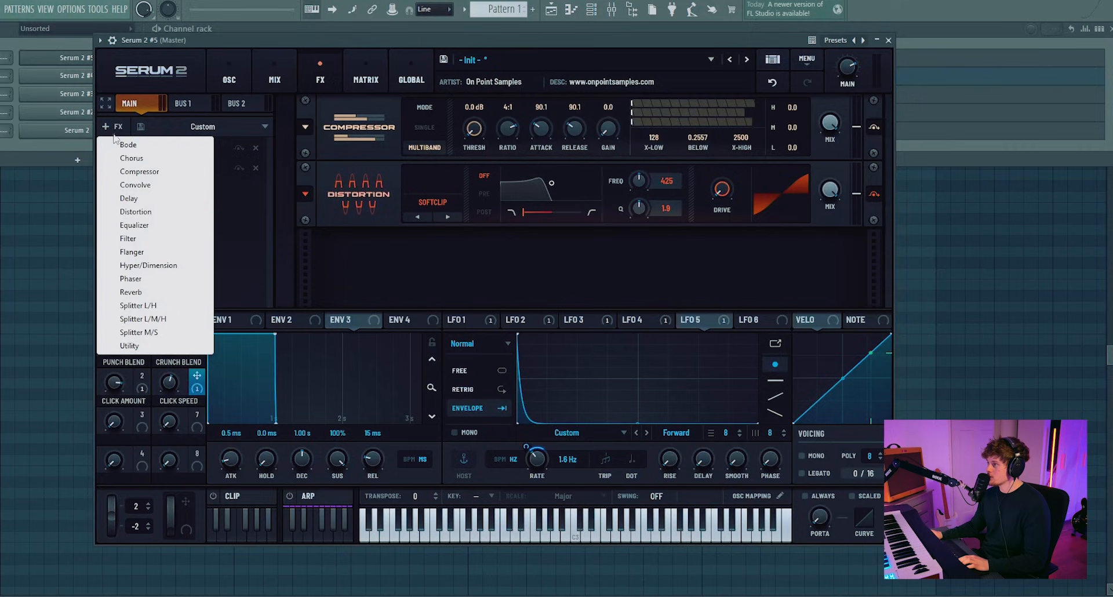
click(135, 211)
drag(139, 188, 152, 145)
Step: Set the new Main distortion to HardClip and raise its drive to about 90%
click(432, 135)
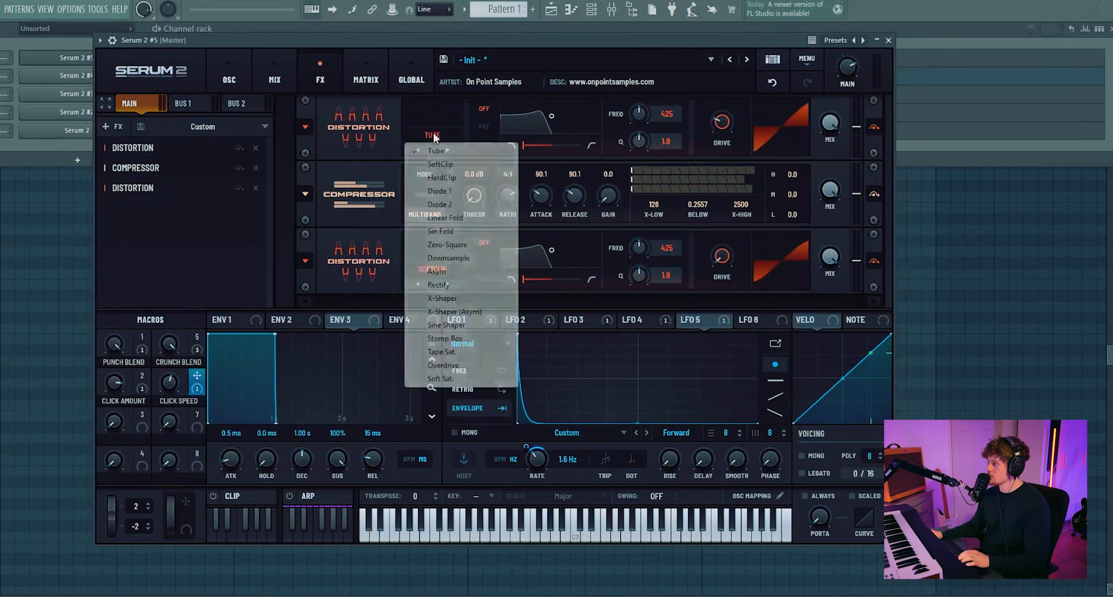
click(452, 178)
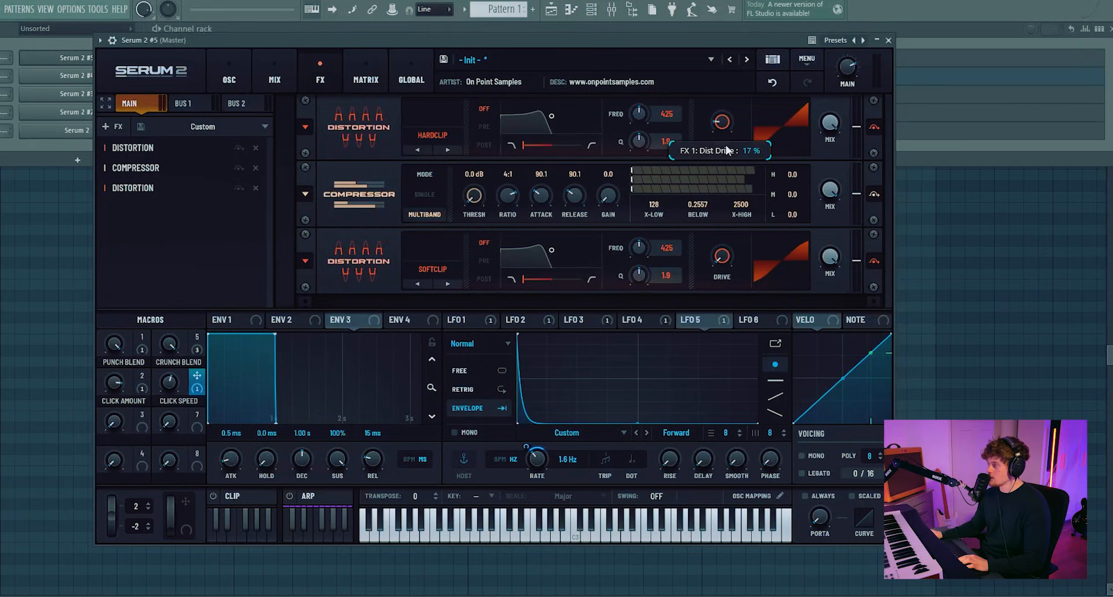
drag(727, 150, 729, 37)
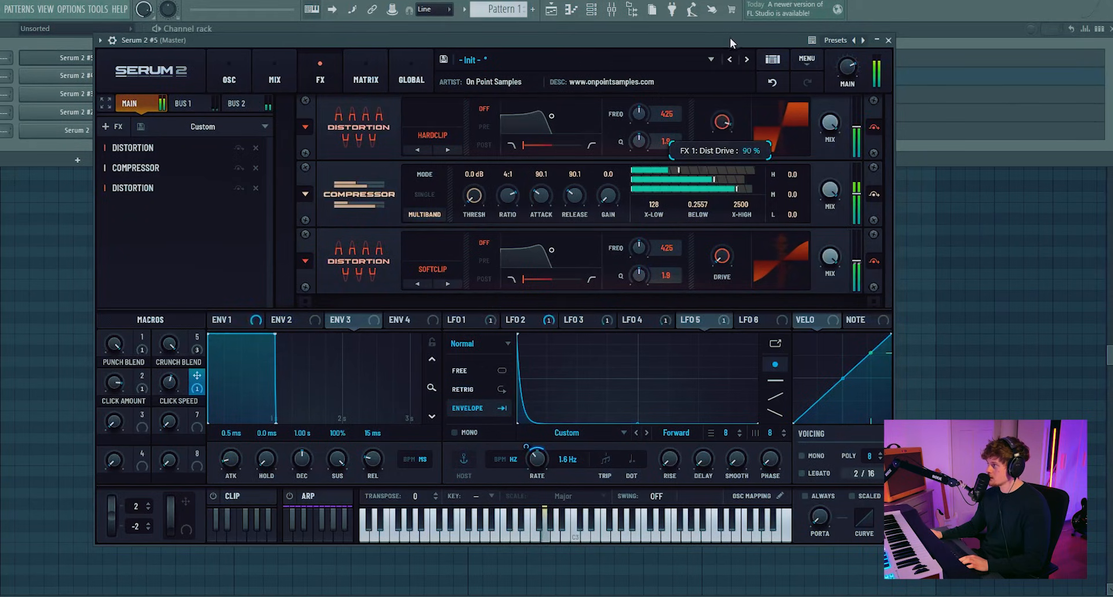
drag(728, 145, 728, 110)
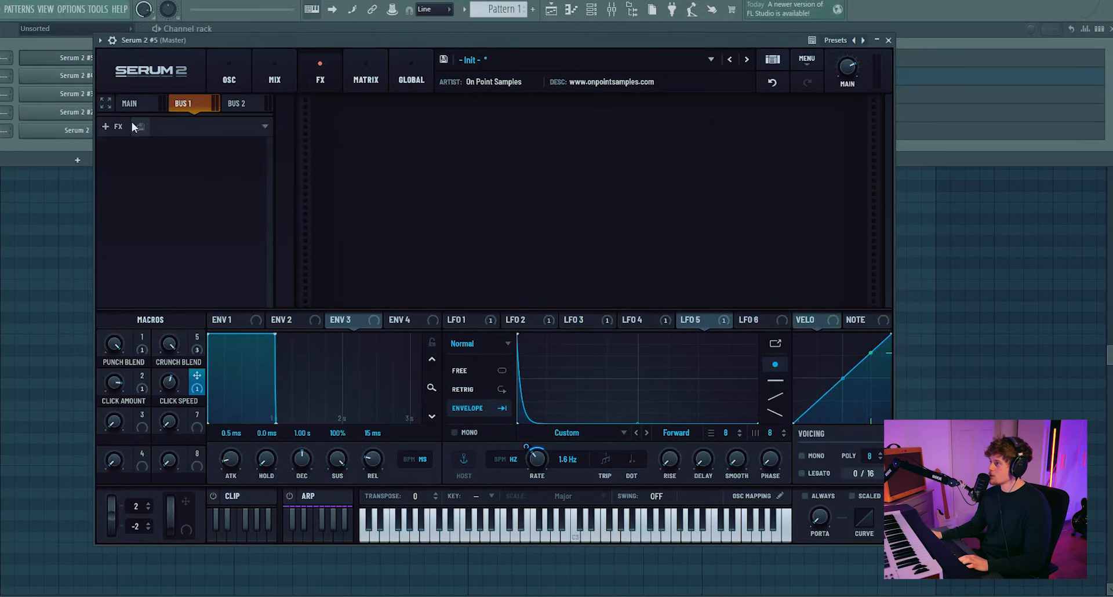
Step: Add a Distortion effect to Bus 1 and raise its drive
click(119, 127)
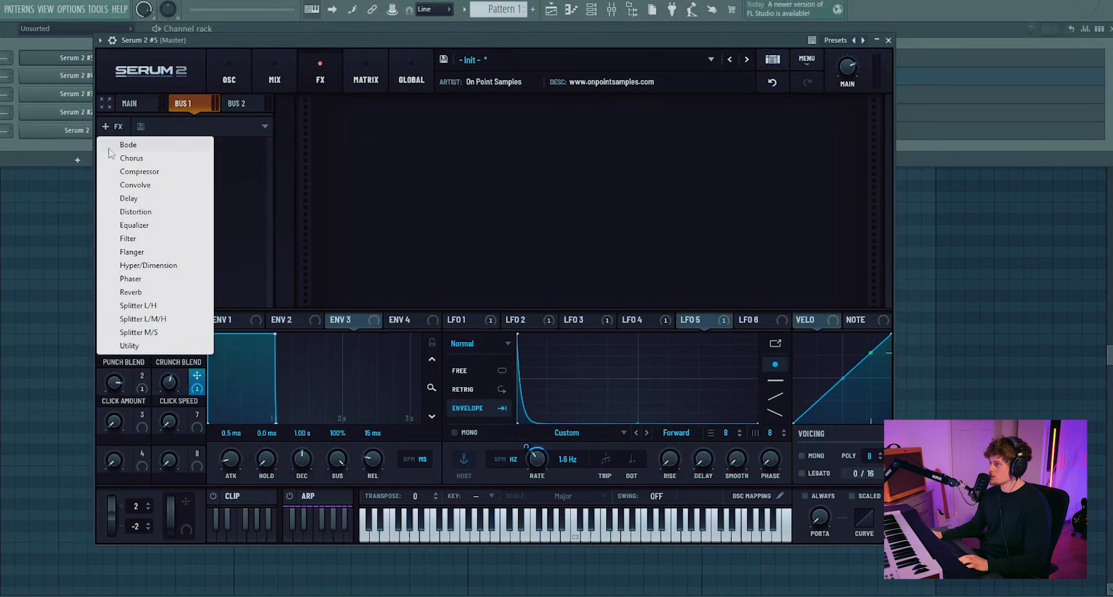
click(150, 215)
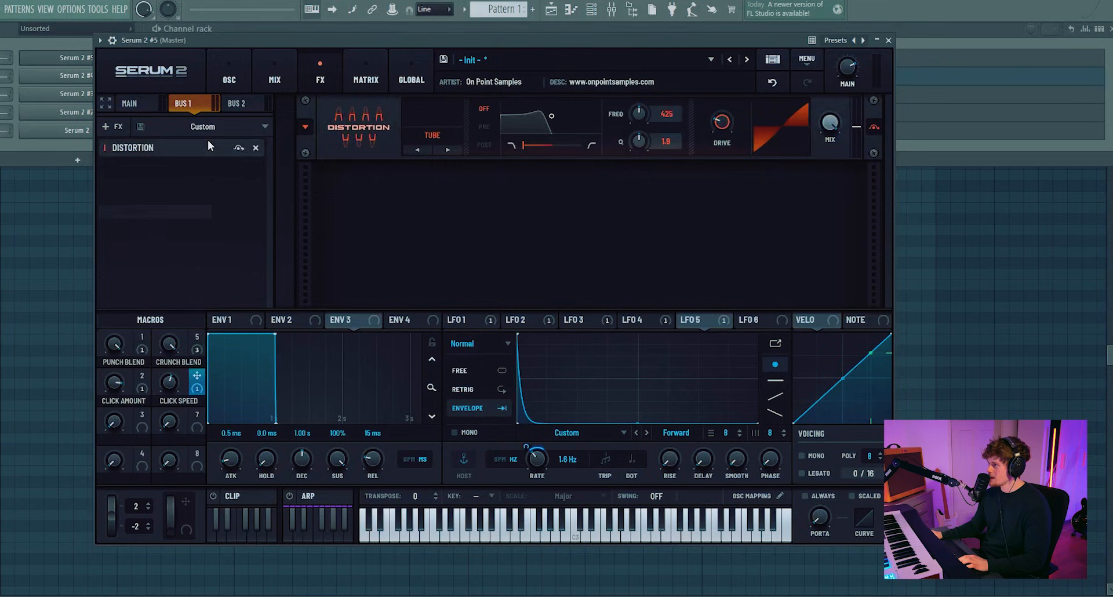
click(458, 136)
click(708, 125)
drag(708, 124, 725, 111)
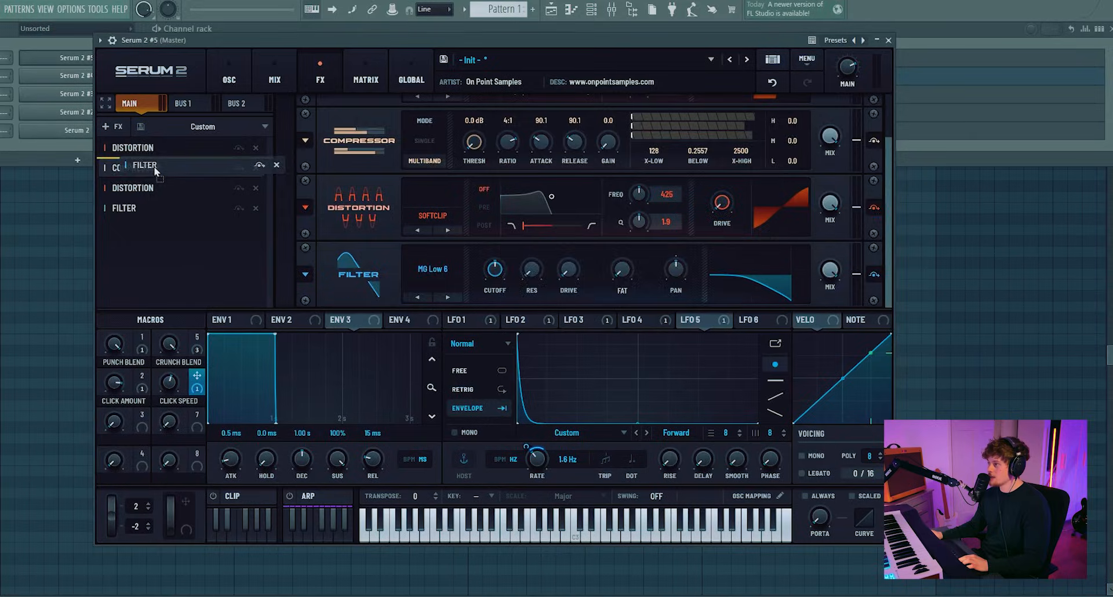
Step: Place the Filter second in the Main chain and set its type to Diffusor
drag(155, 169, 138, 168)
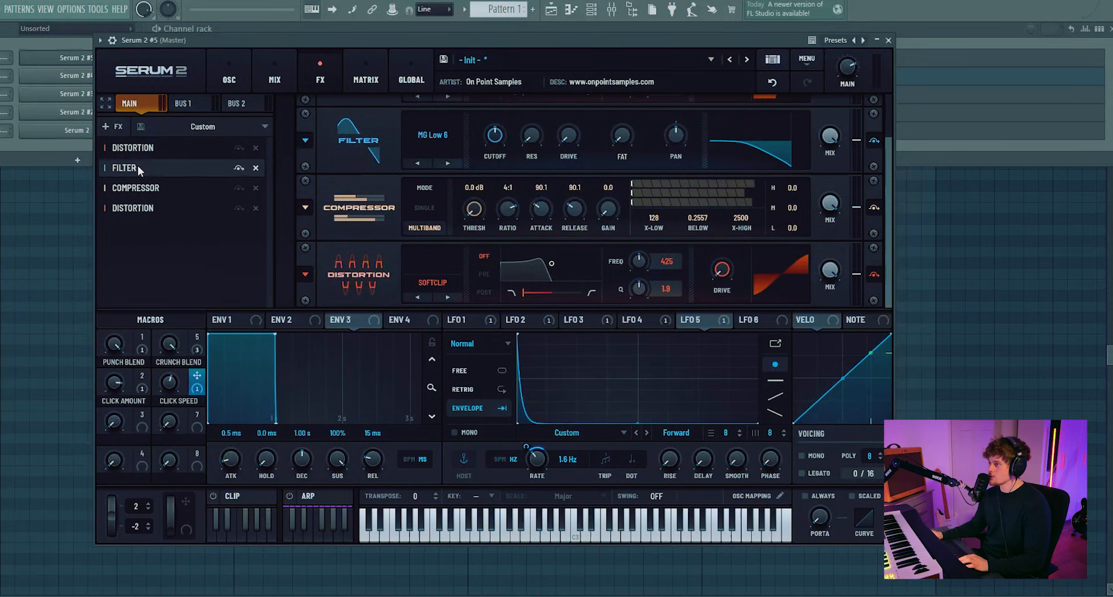
click(444, 131)
mouse_move(449, 217)
click(522, 243)
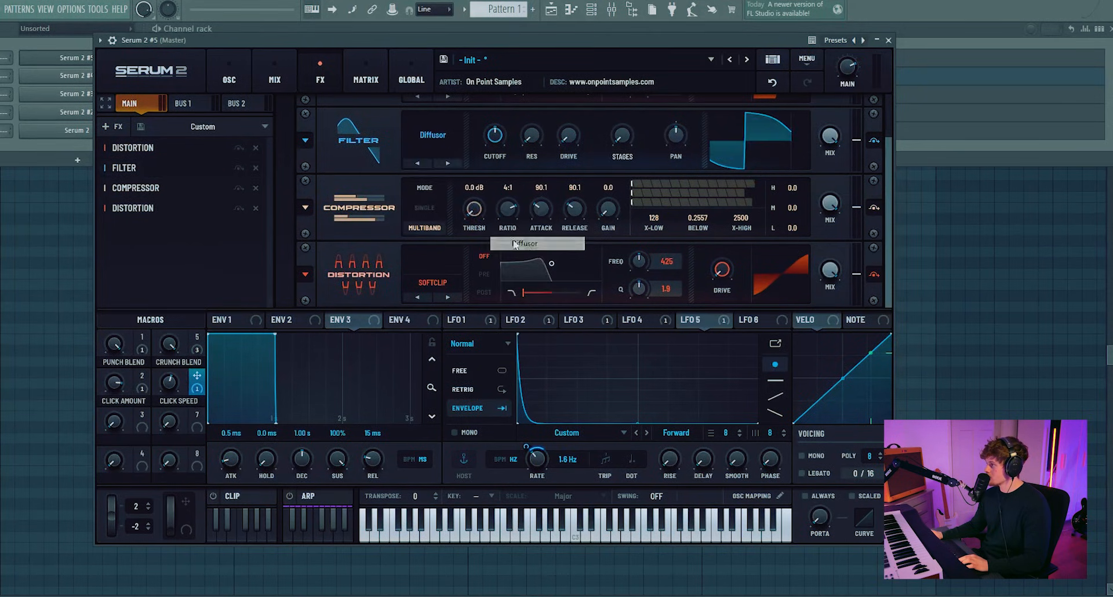
Step: Add another Filter to the Main chain, move it third, and lower its cutoff
click(106, 127)
click(134, 239)
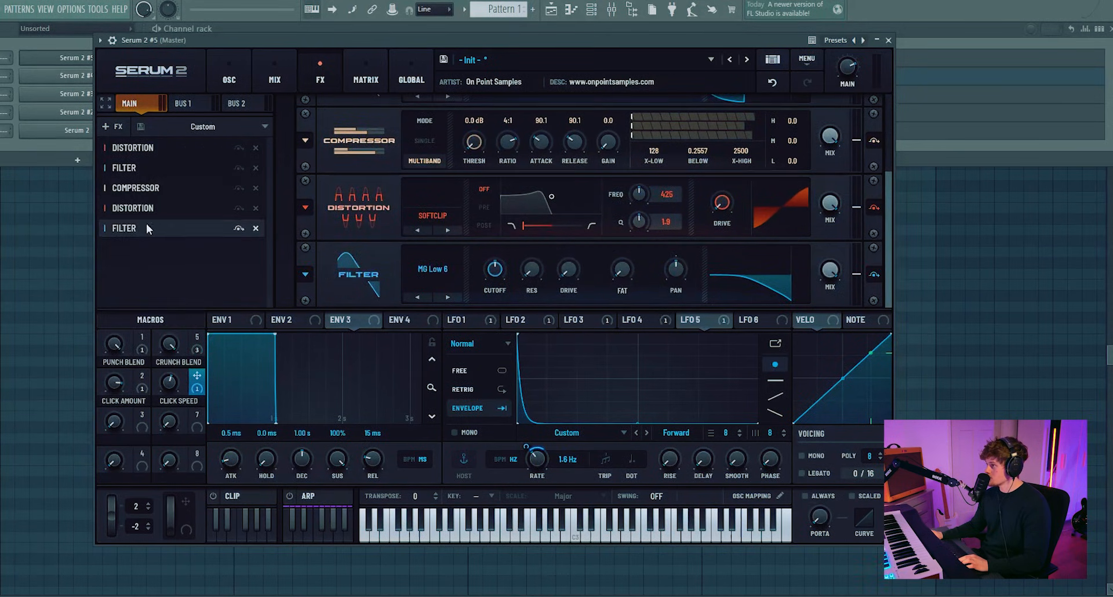
drag(146, 225, 160, 187)
click(145, 148)
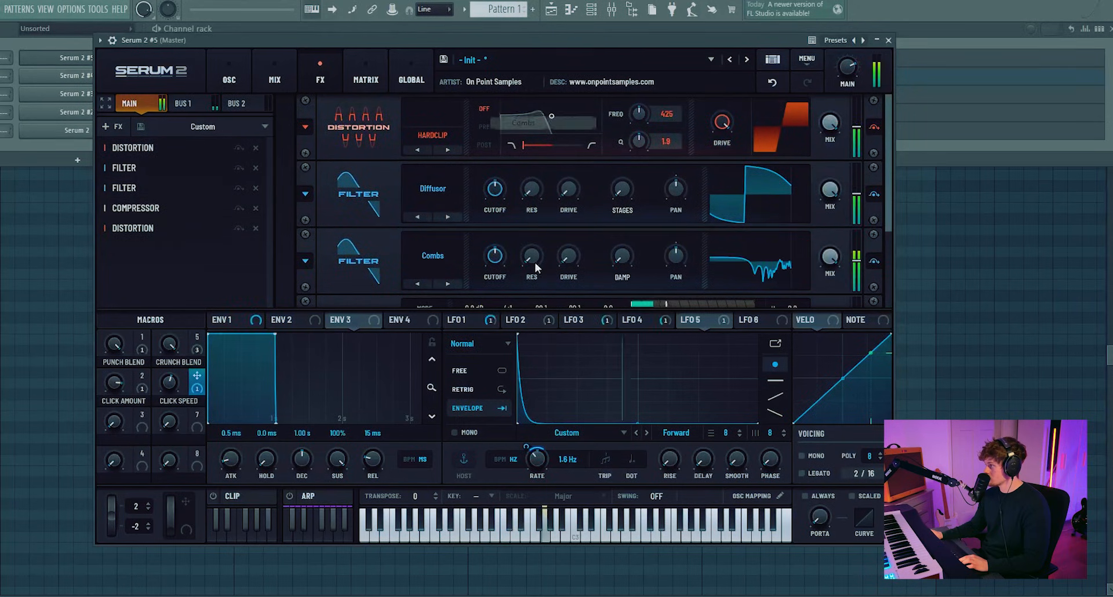
mouse_move(495, 256)
mouse_down()
mouse_move(491, 290)
mouse_move(491, 268)
mouse_up()
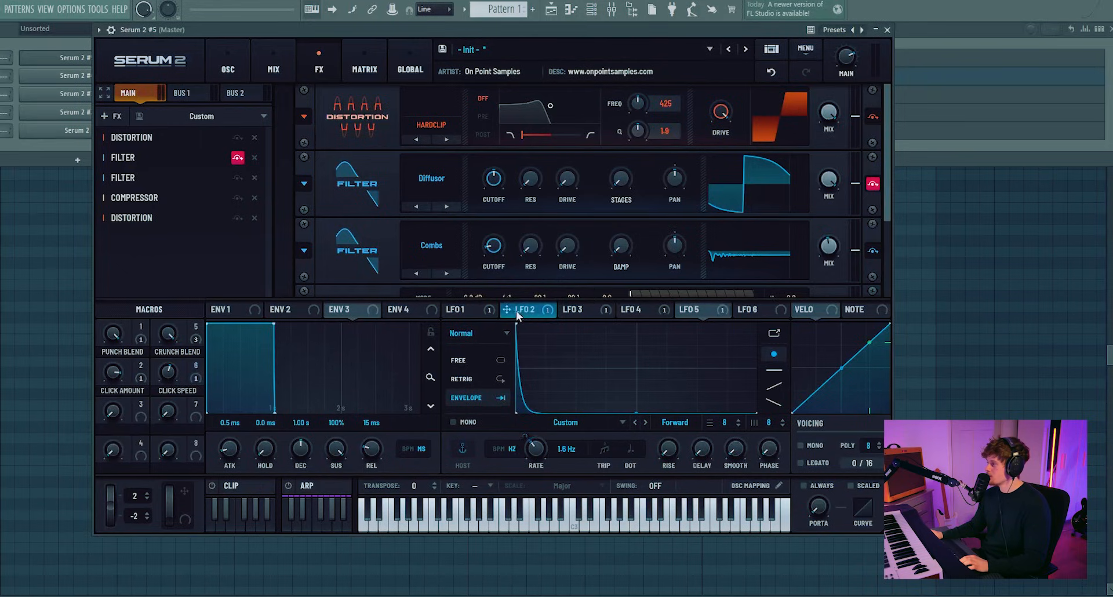
Step: Assign LFO 1 to modulate the Combs filter's mix
click(521, 310)
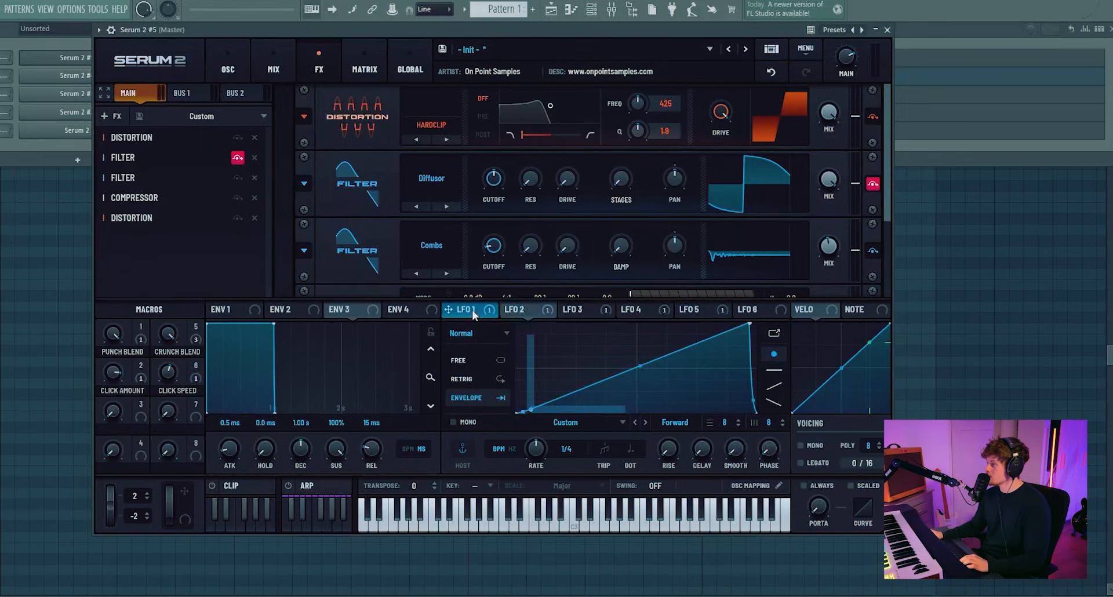
click(472, 310)
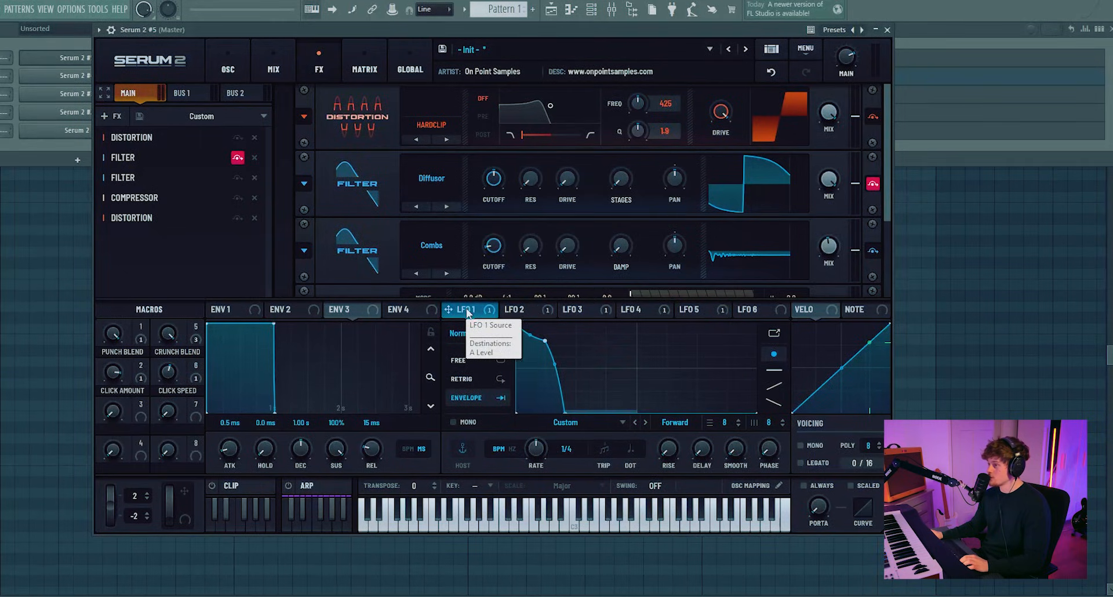
drag(467, 313, 835, 220)
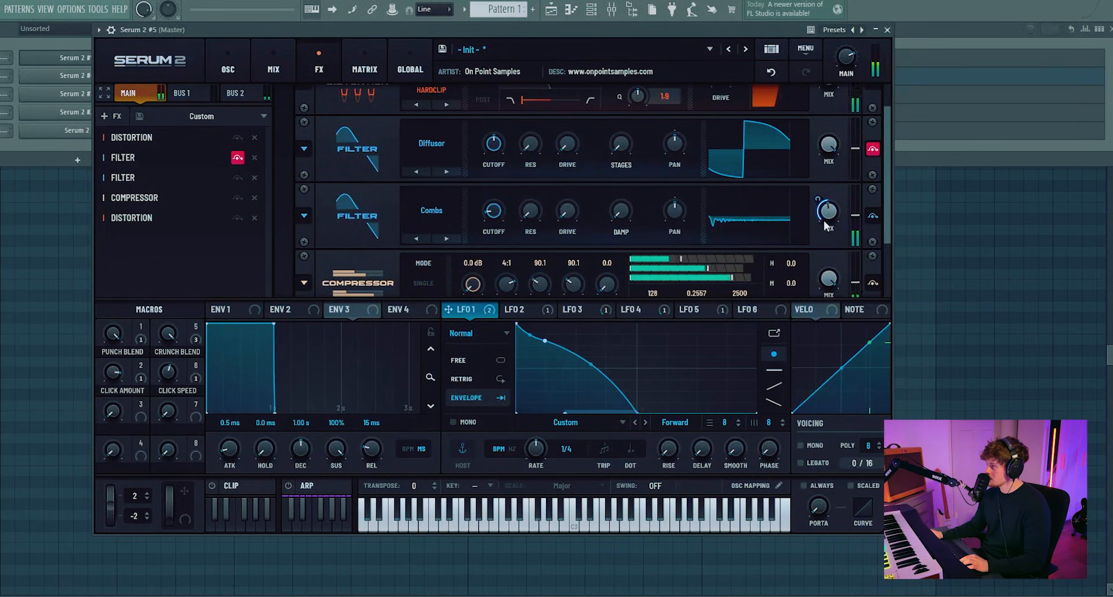
Step: Raise the Combs filter's cutoff
mouse_move(824, 223)
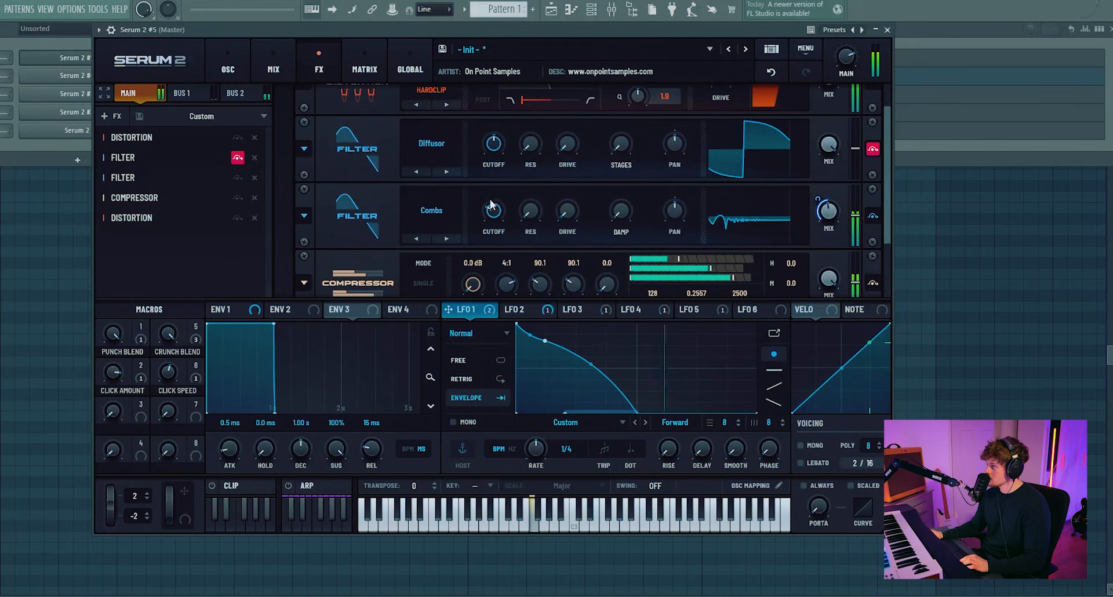
drag(492, 217, 501, 171)
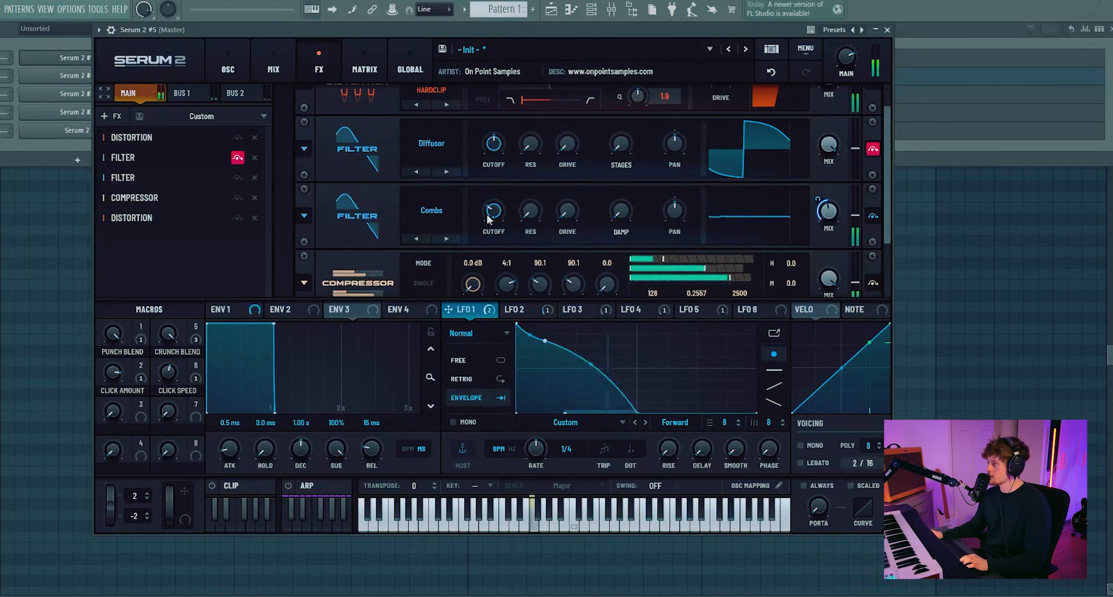
drag(494, 211, 543, 192)
scroll(531, 248, up, 2)
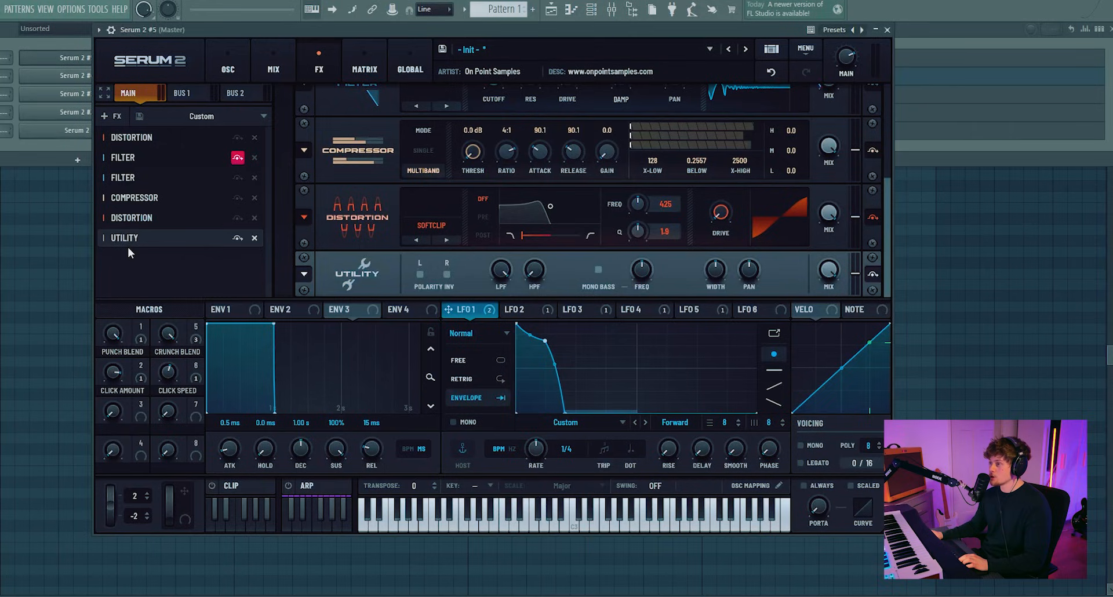
Step: Move the Utility effect fourth in the Main chain and enable its Mono Bass
drag(128, 241, 148, 197)
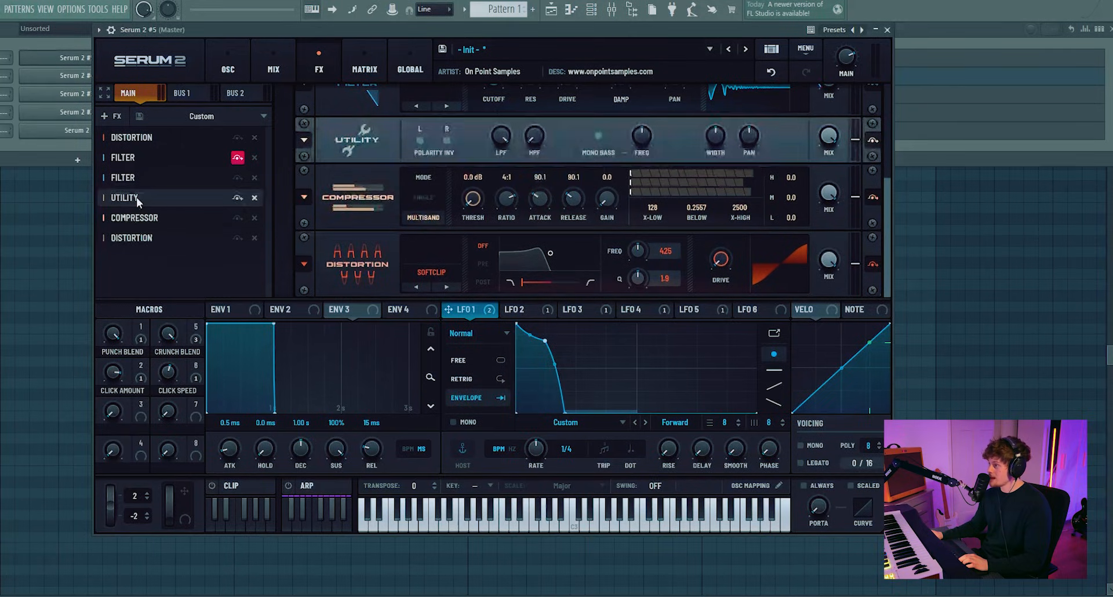
click(598, 138)
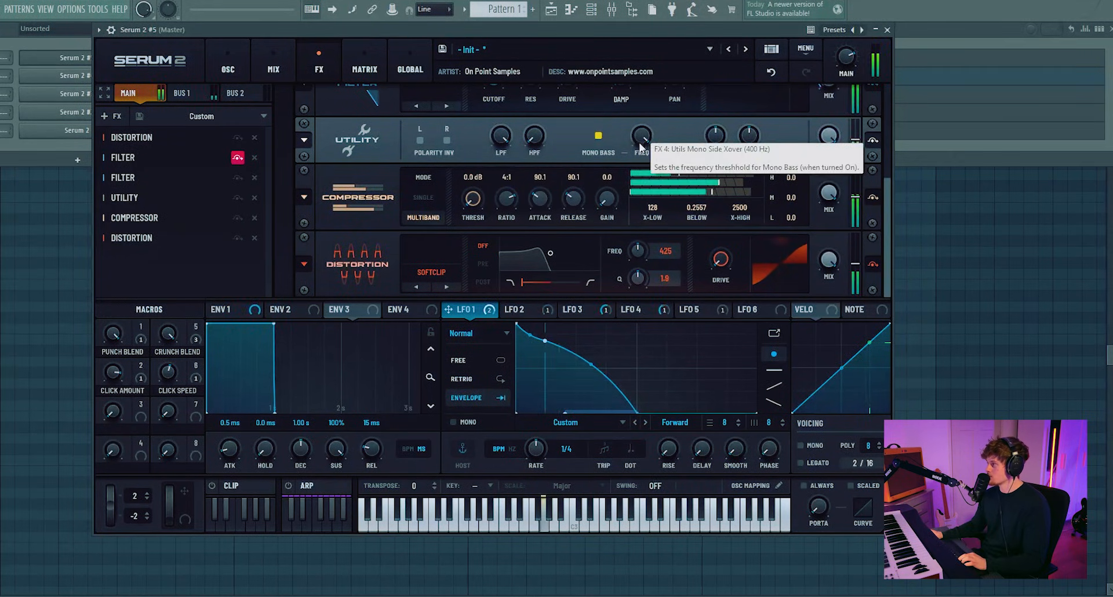
Step: Set the Combs filter's resonance to about 35%
scroll(504, 152, up, 2)
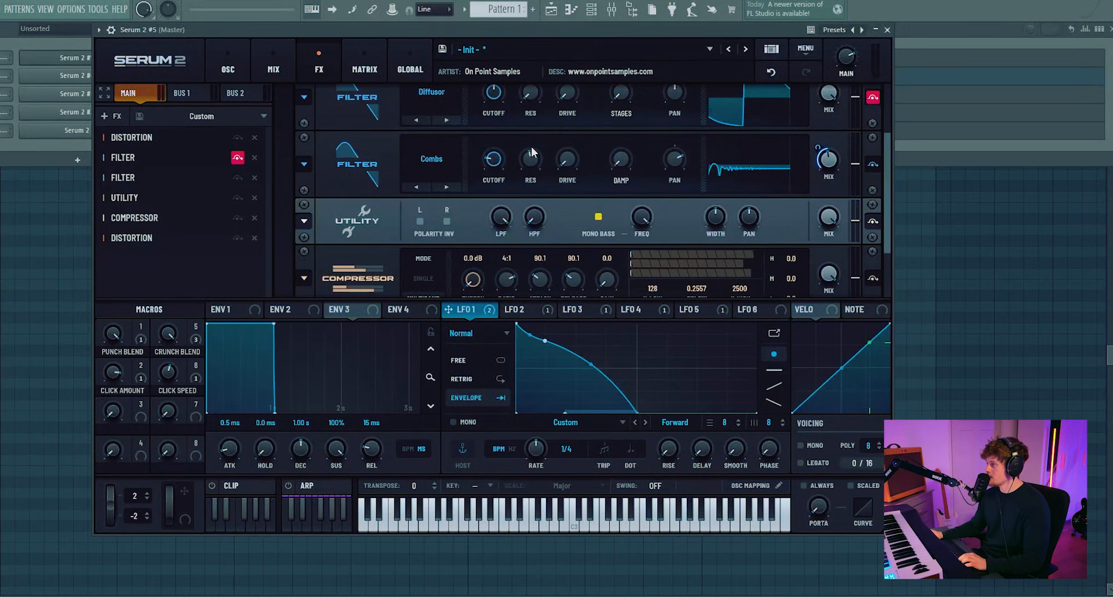
mouse_move(532, 164)
drag(536, 161, 498, 158)
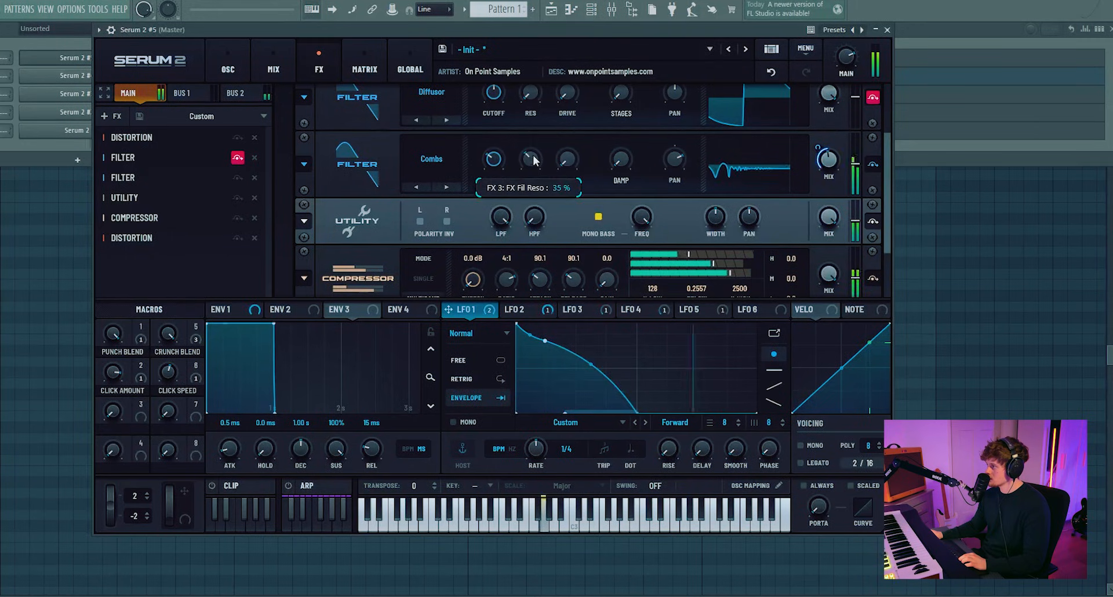
Step: Increase the Diffusor filter's stages and set its drive to about 19%
scroll(573, 160, up, 2)
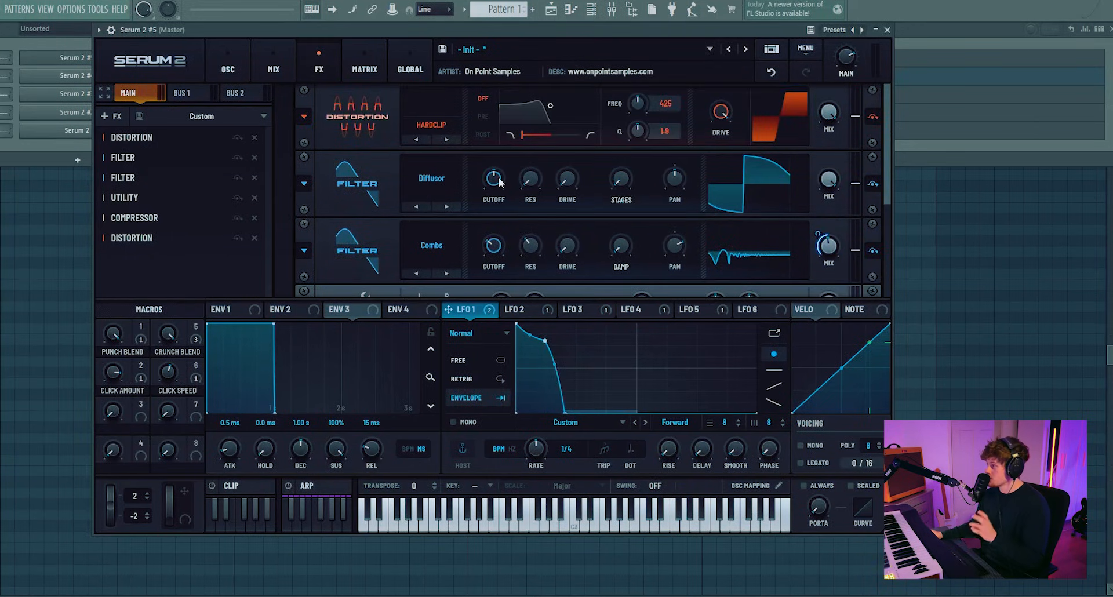
drag(617, 188, 627, 149)
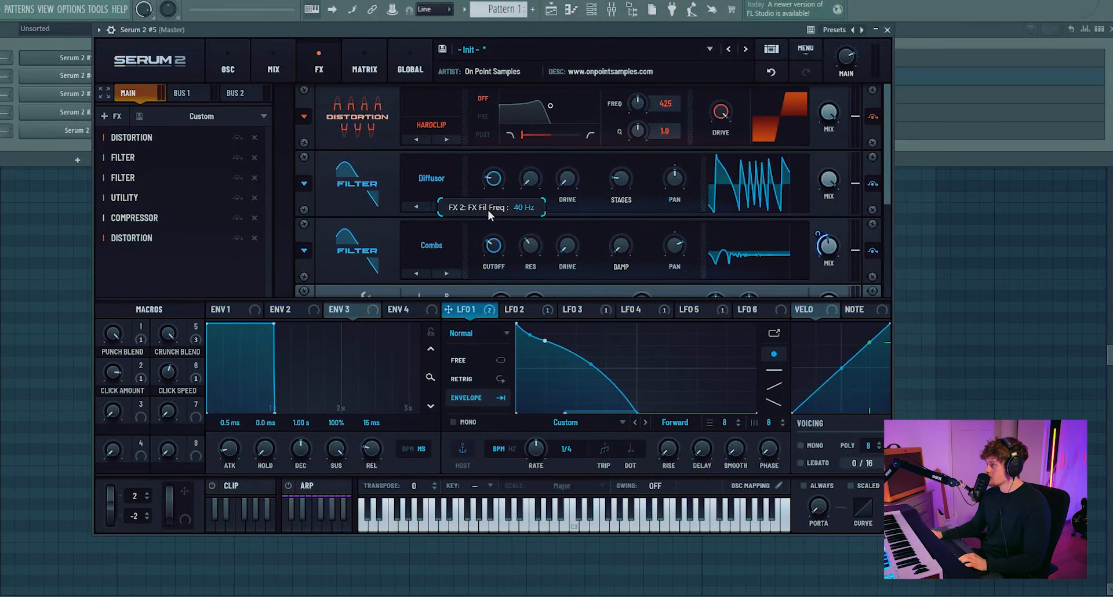
drag(565, 174, 562, 160)
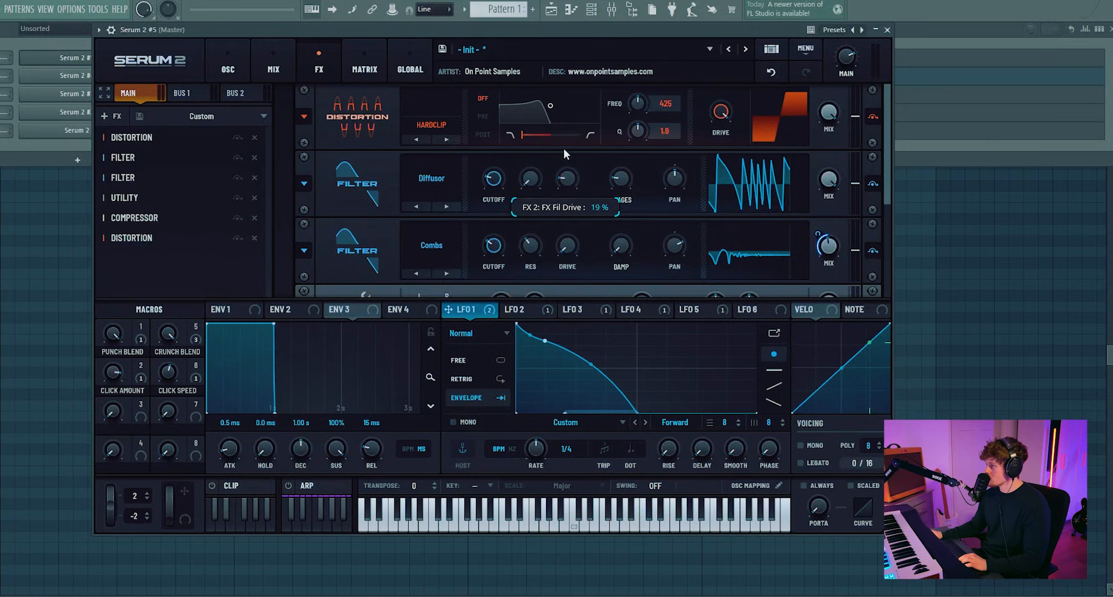
Step: Fine-tune the Diffusor filter's cutoff
mouse_move(495, 176)
mouse_down()
mouse_move(523, 113)
mouse_move(498, 168)
mouse_up()
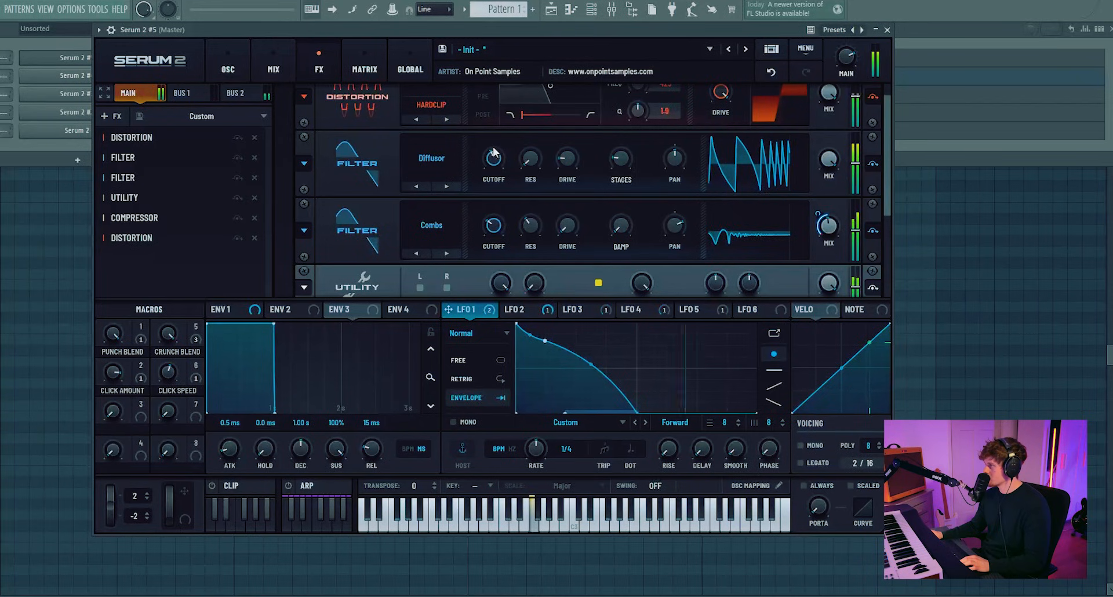
drag(494, 158, 506, 188)
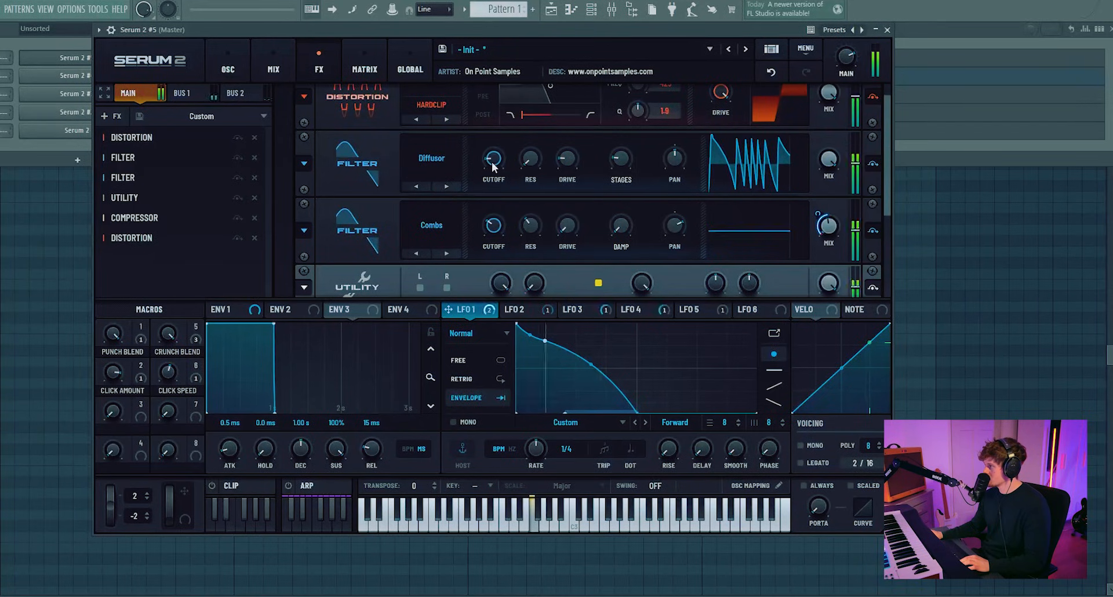
scroll(500, 141, up, 3)
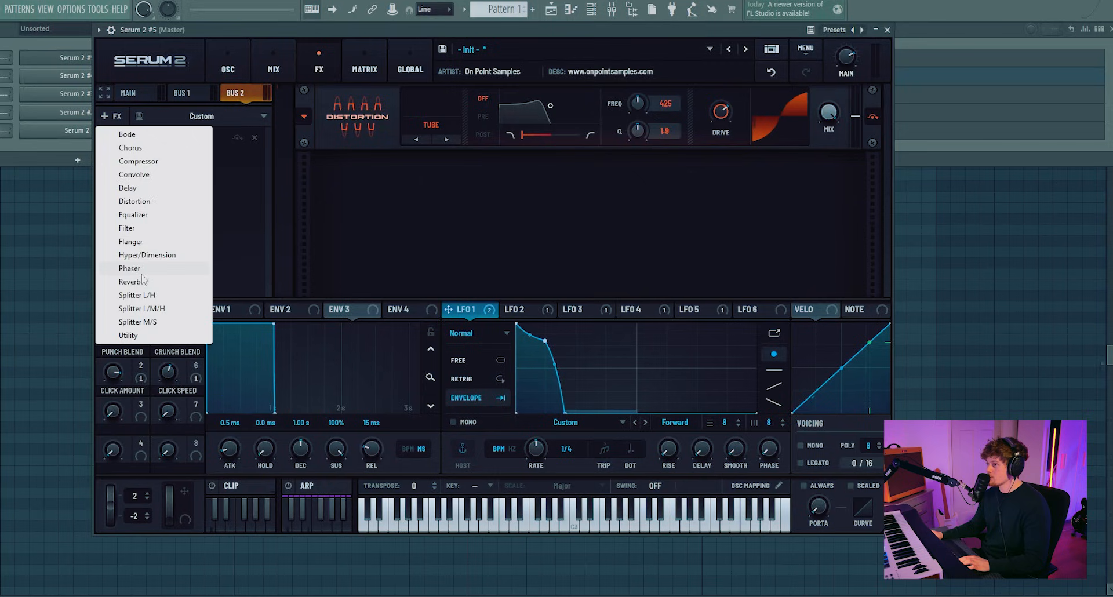
Step: Add a Reverb effect to Bus 2 and set its type to Hall
click(130, 281)
click(421, 184)
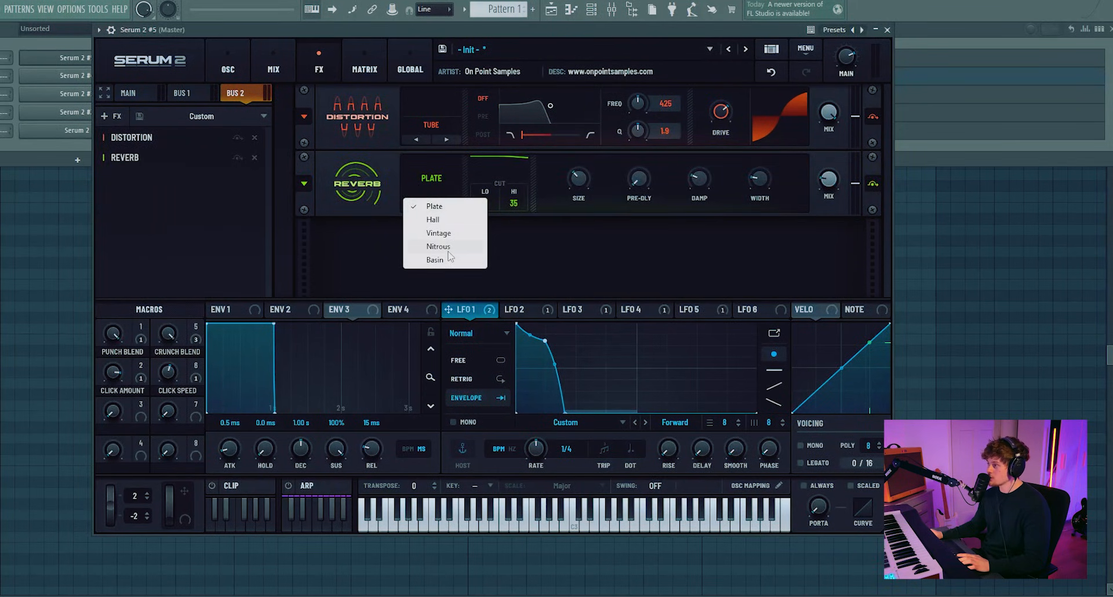
click(440, 220)
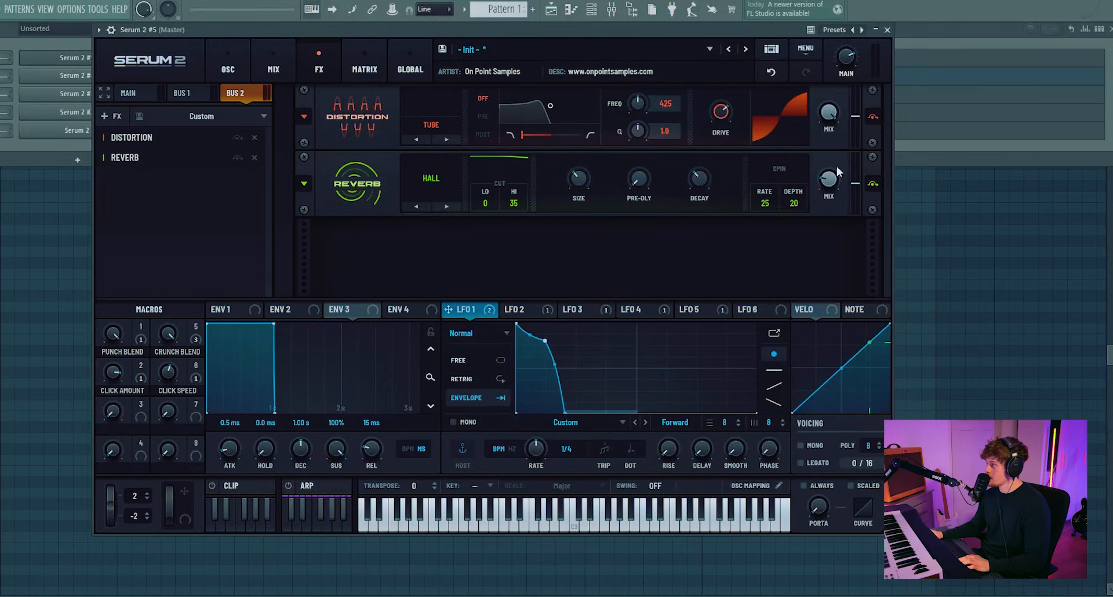
Step: Select LFO 6 and reshape it into a curved rising ramp that drops at the end
click(690, 310)
click(764, 312)
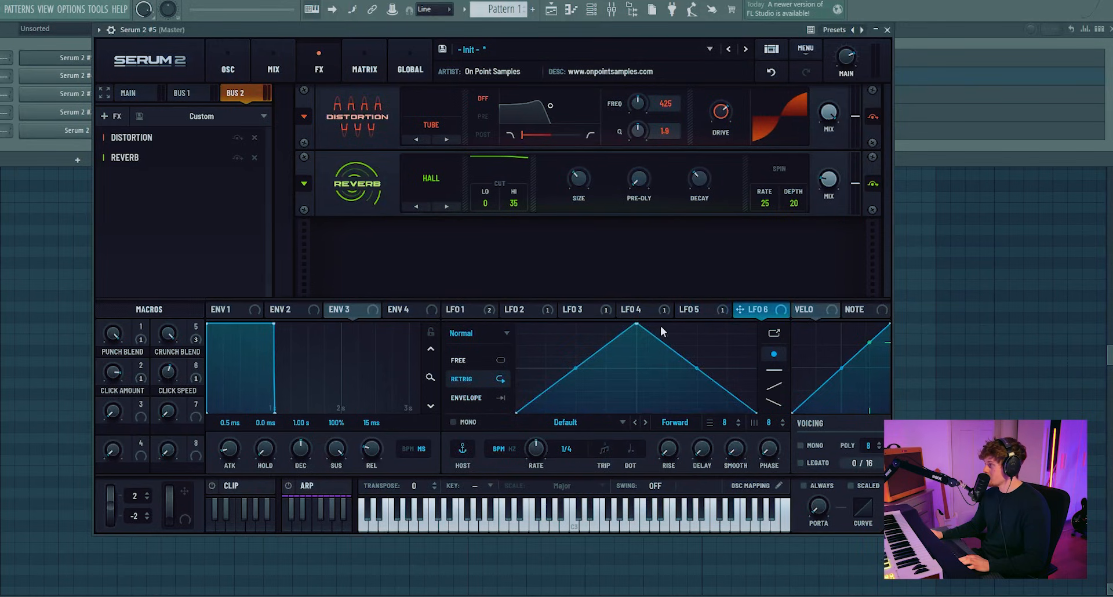
drag(637, 324, 745, 304)
double_click(585, 391)
drag(584, 390, 575, 404)
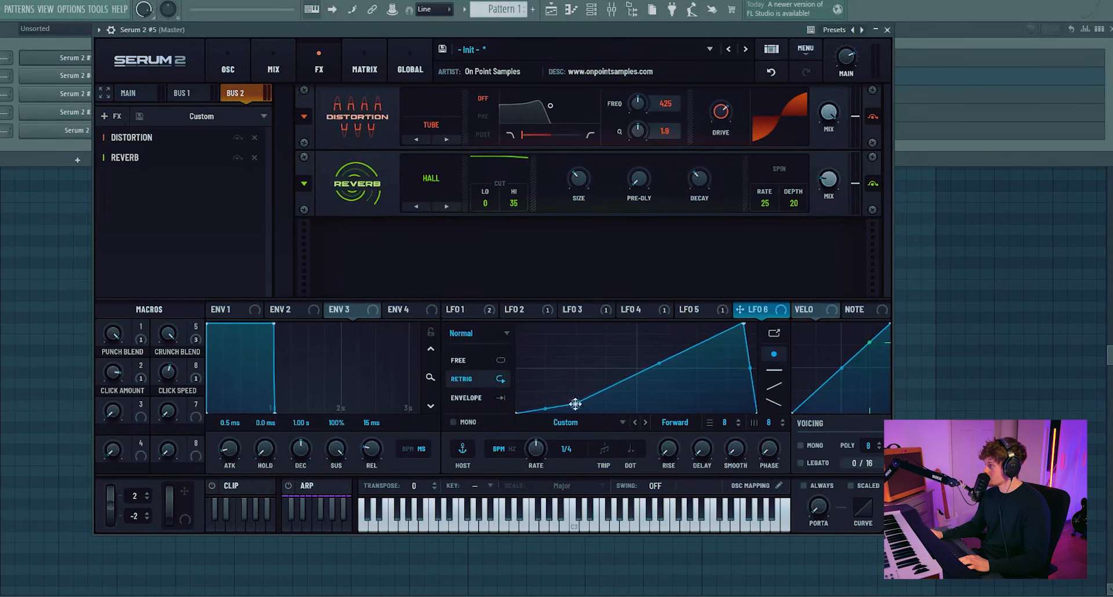
Step: Route LFO 6 to the Bus 2 reverb's mix, set the reverb's spin rate and depth to 0, and switch LFO 6 to envelope mode
drag(776, 292, 832, 181)
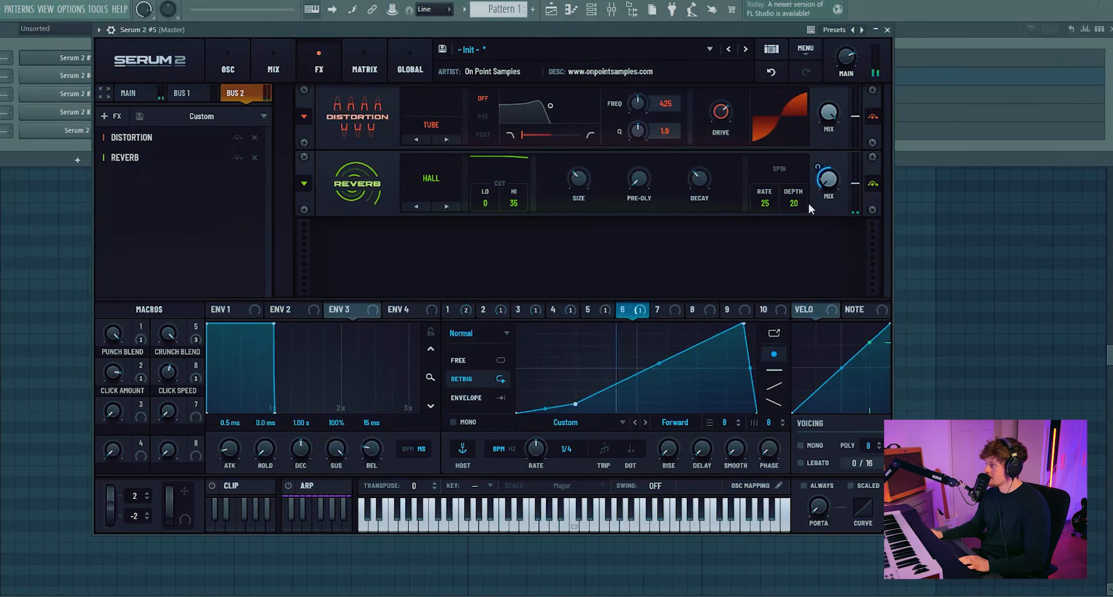
drag(772, 203, 747, 364)
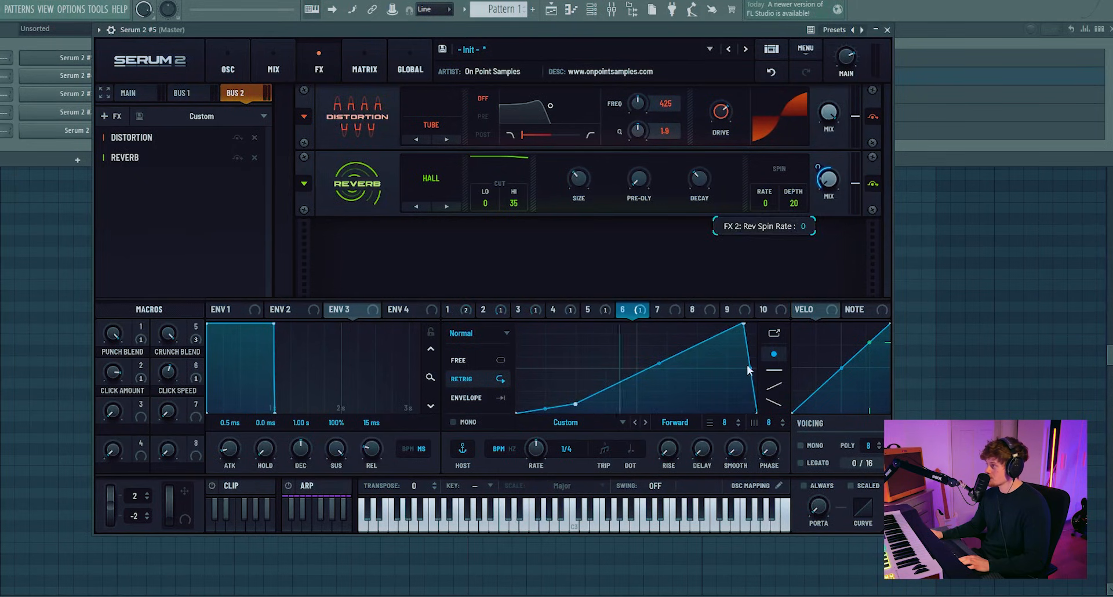
drag(795, 203, 803, 325)
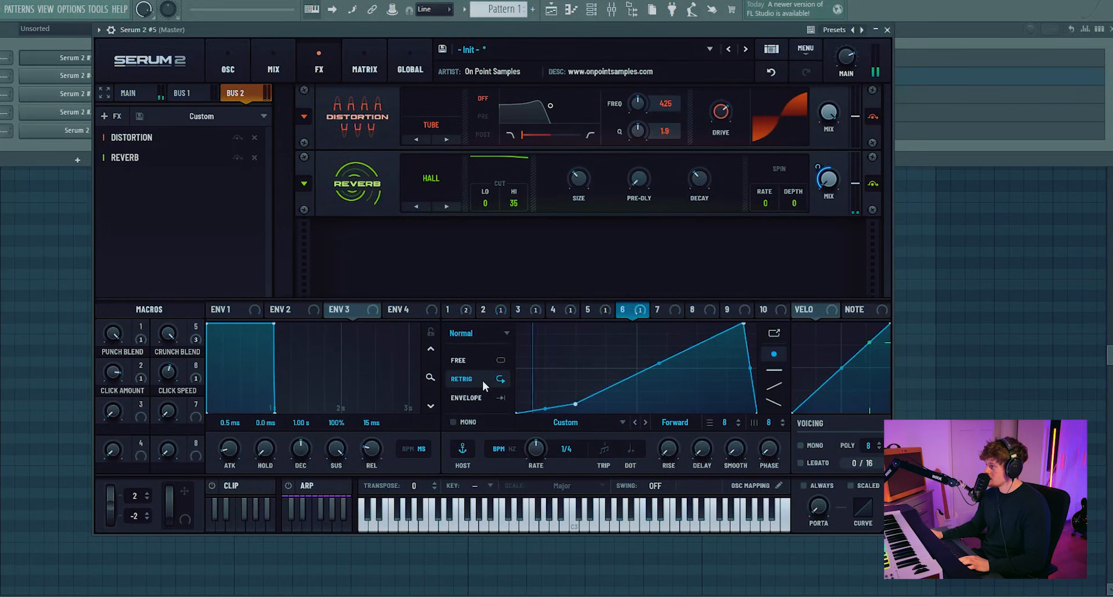
click(479, 401)
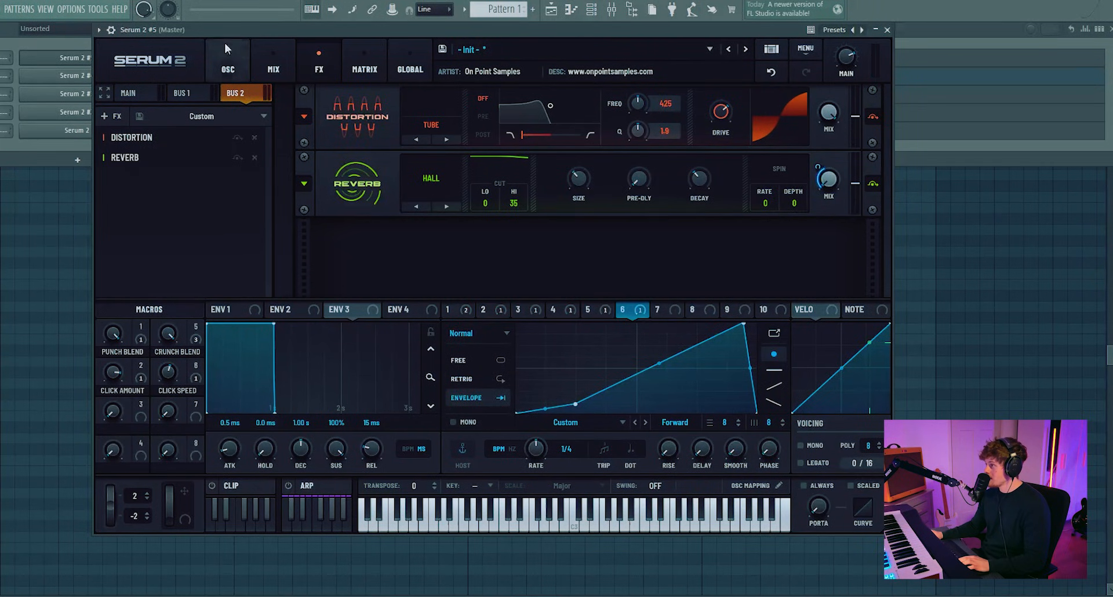
Step: On the oscillator page, shape LFO 7 as a curved decaying envelope with envelope mode on
click(228, 65)
click(669, 315)
drag(634, 323, 517, 323)
click(459, 399)
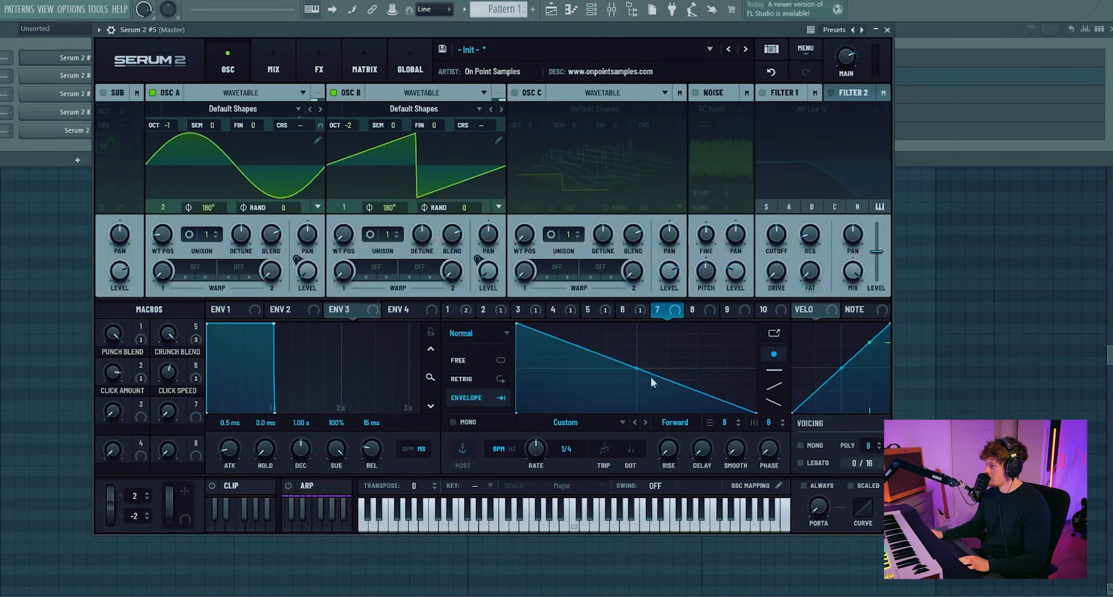
drag(636, 368, 643, 400)
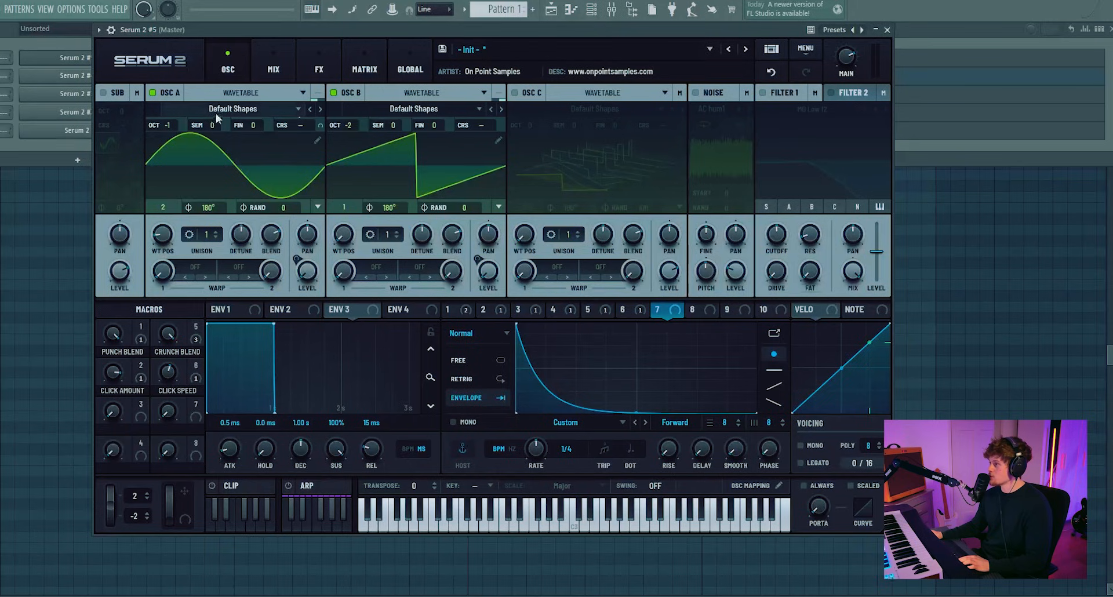
Step: In the matrix, route LFO 7 to Main Tuning with a positive amount and deepen LFO 7's curve
click(364, 65)
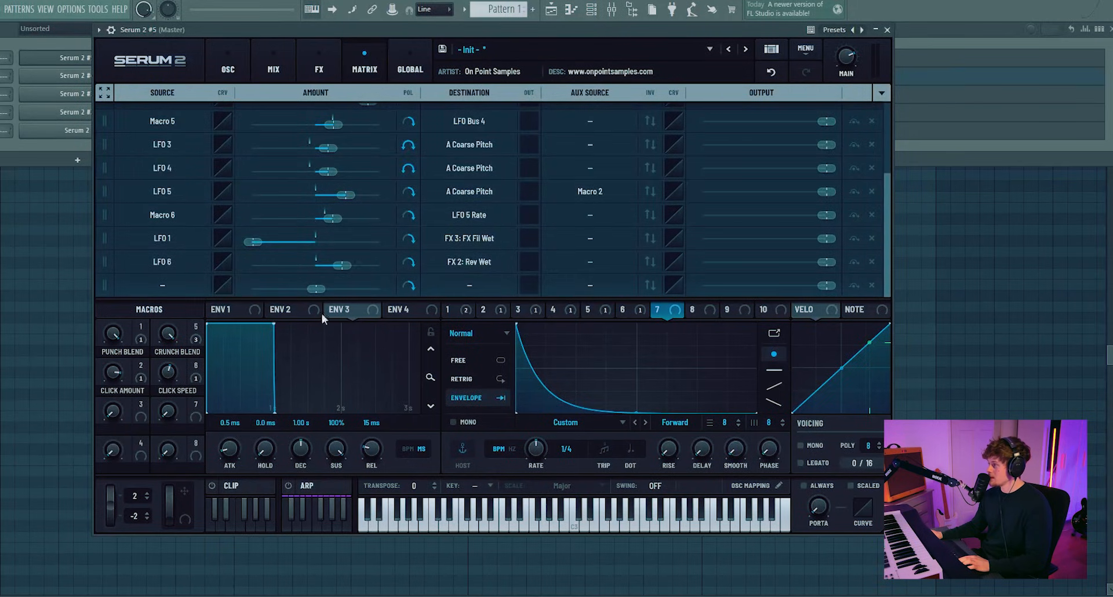
drag(675, 314, 171, 285)
click(491, 264)
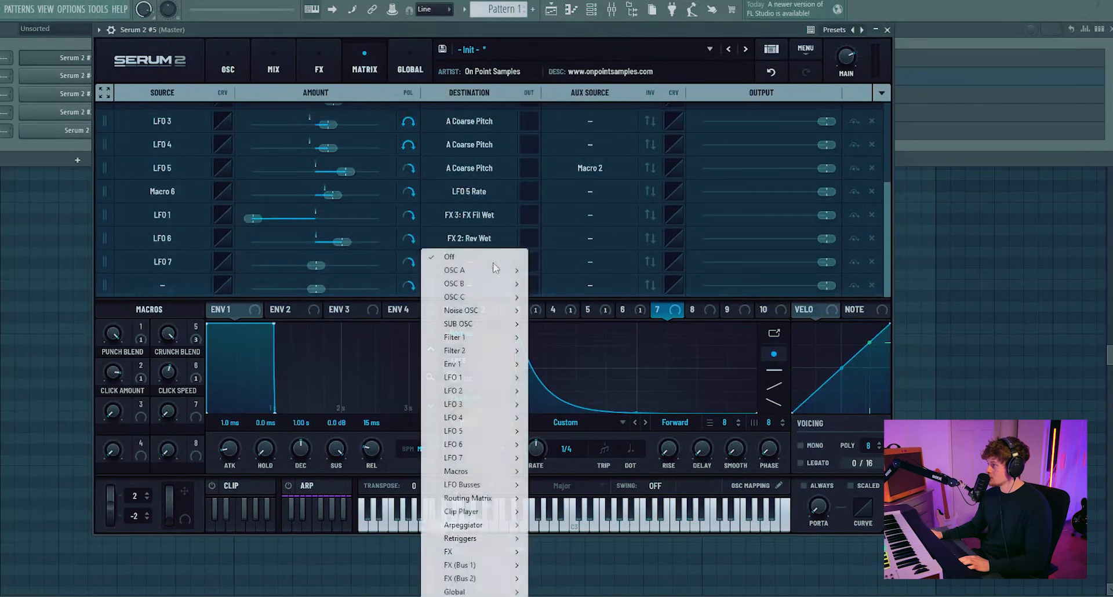
mouse_move(457, 591)
click(575, 513)
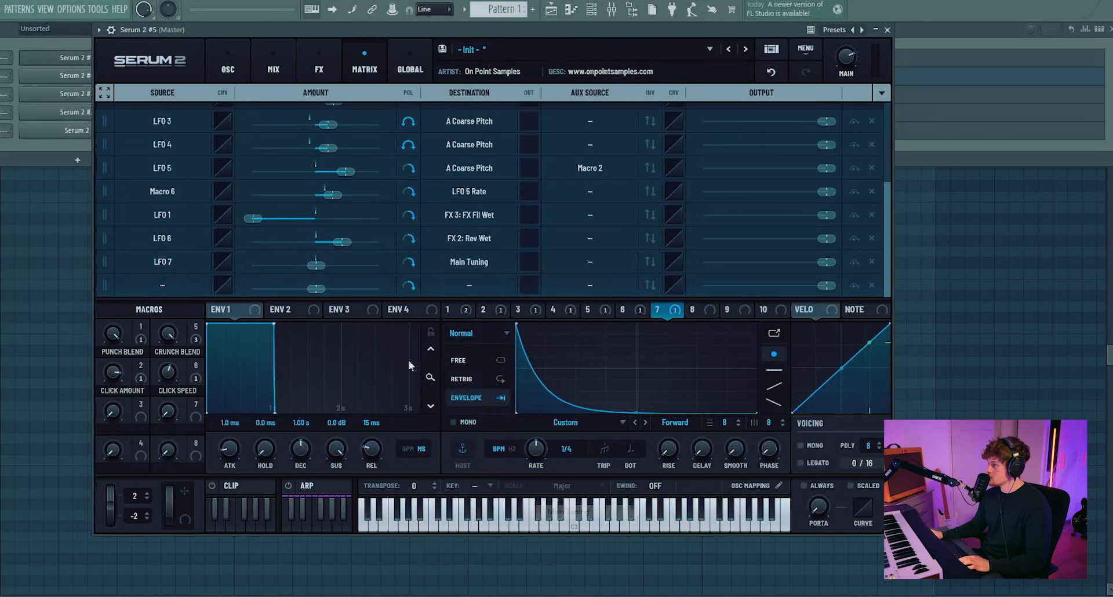
drag(313, 271, 336, 265)
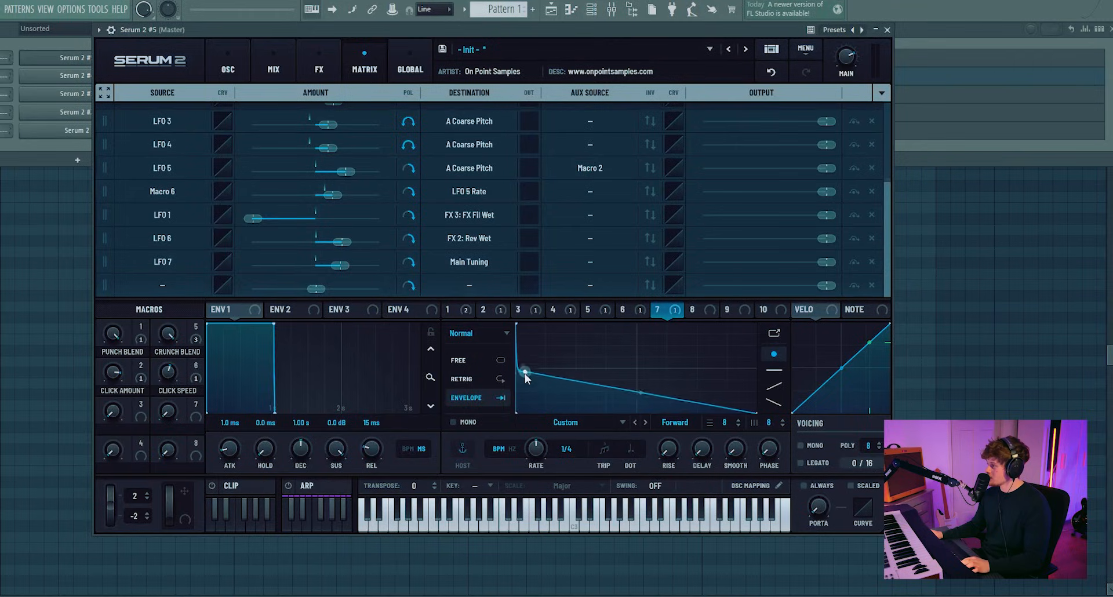
mouse_move(638, 397)
mouse_down()
mouse_move(640, 429)
mouse_move(642, 389)
mouse_up()
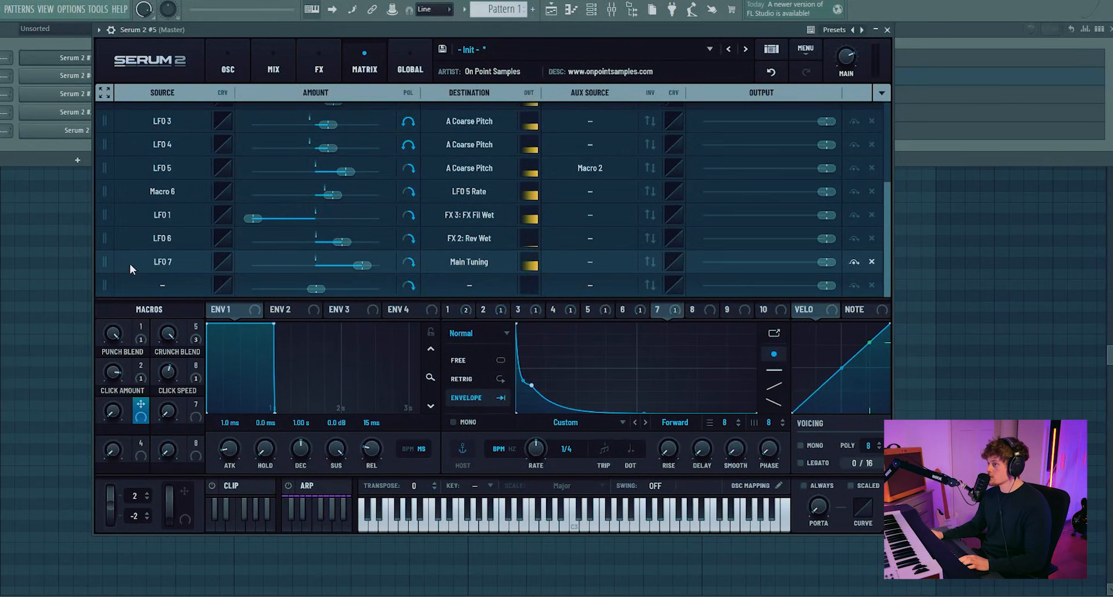
Step: Assign Macro 3 and Macro 7 as aux sources for the tuning and reverb-wet routings, naming them Mega Click and Reverb
drag(150, 408, 588, 265)
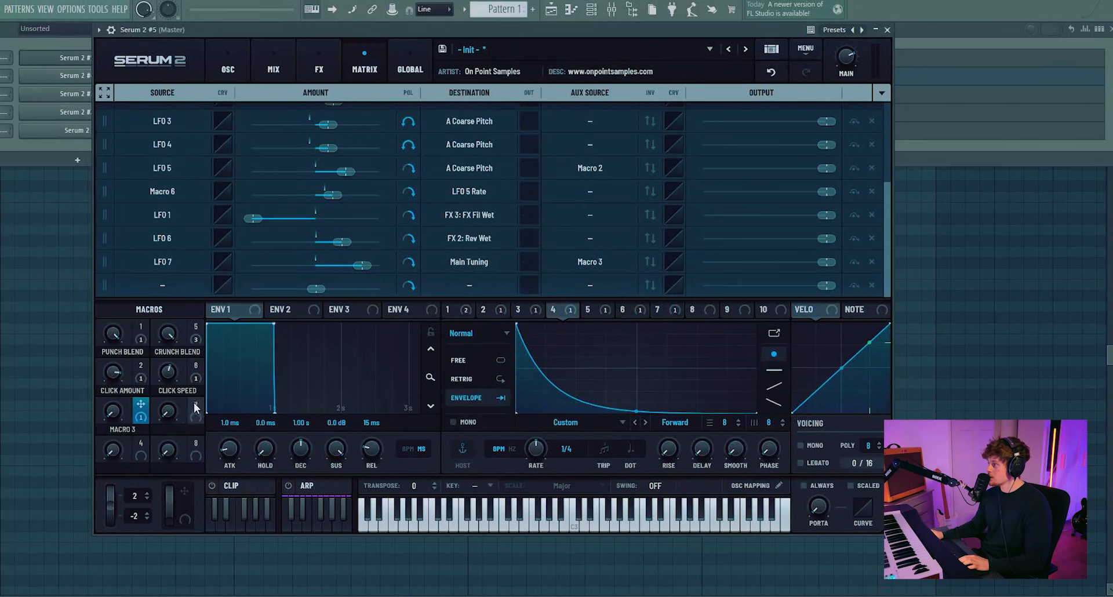
drag(193, 406, 585, 242)
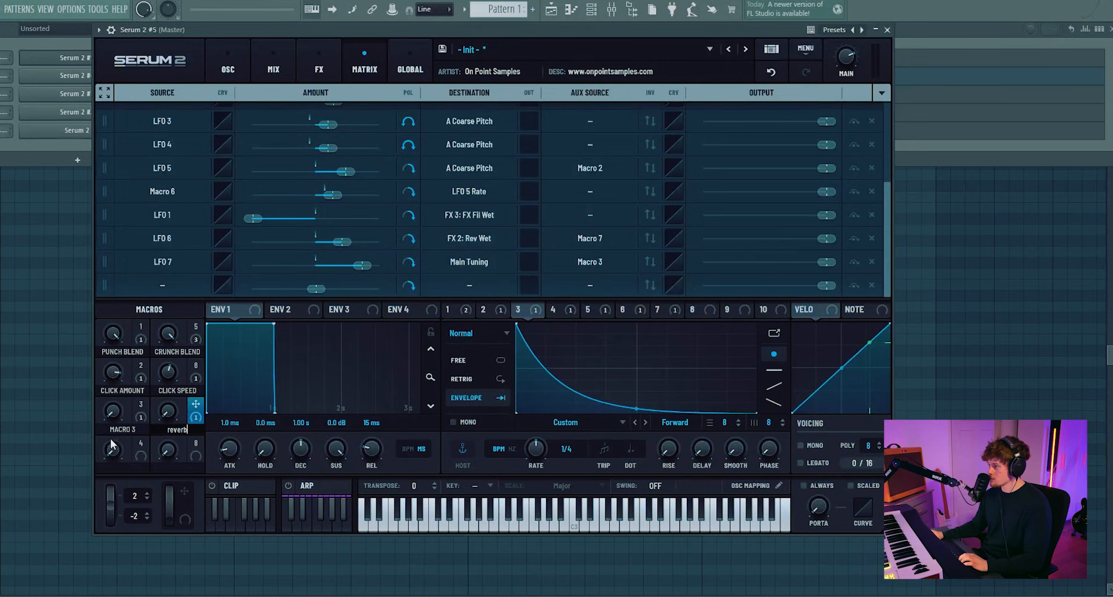
text(mega c)
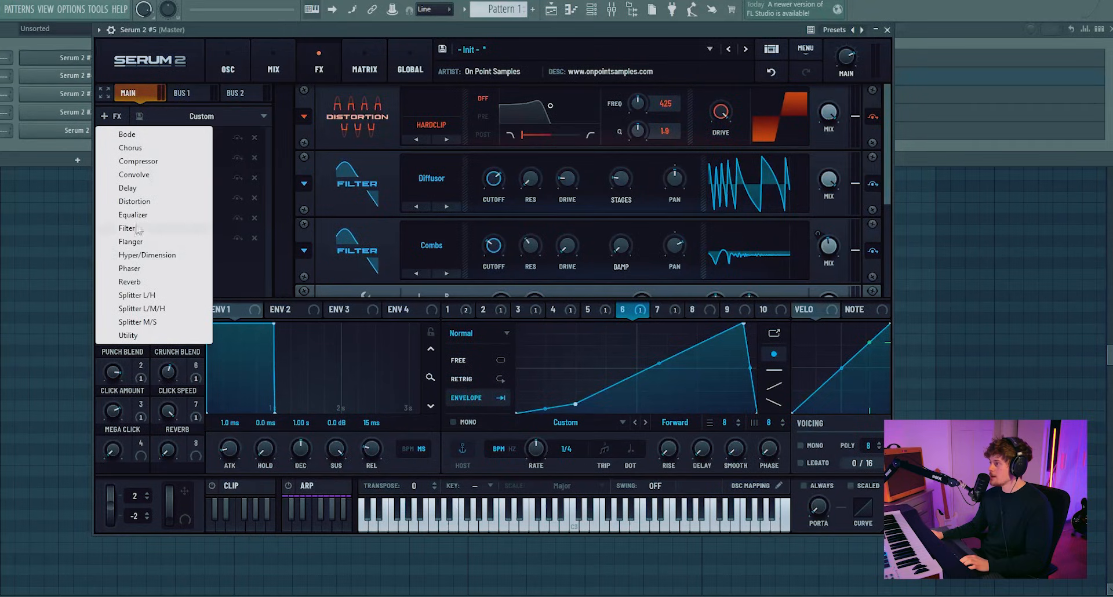
Step: Adjust the Main chain equalizer's low-band frequency and the high band's shape and gain
click(132, 215)
drag(130, 258, 132, 218)
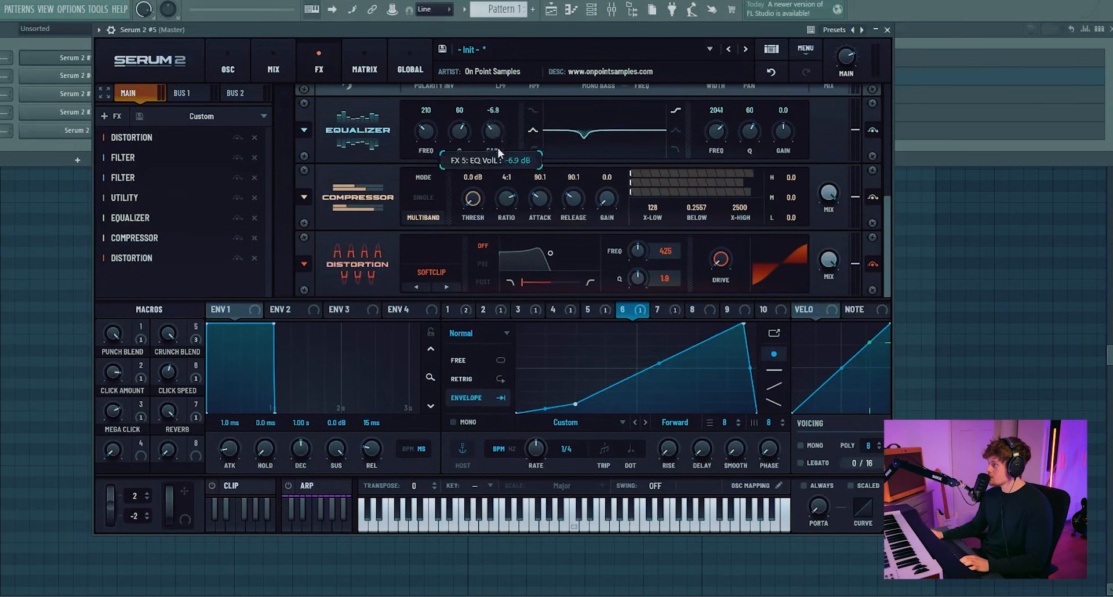
drag(430, 134, 463, 153)
drag(590, 153, 588, 155)
click(675, 131)
drag(787, 131, 763, 145)
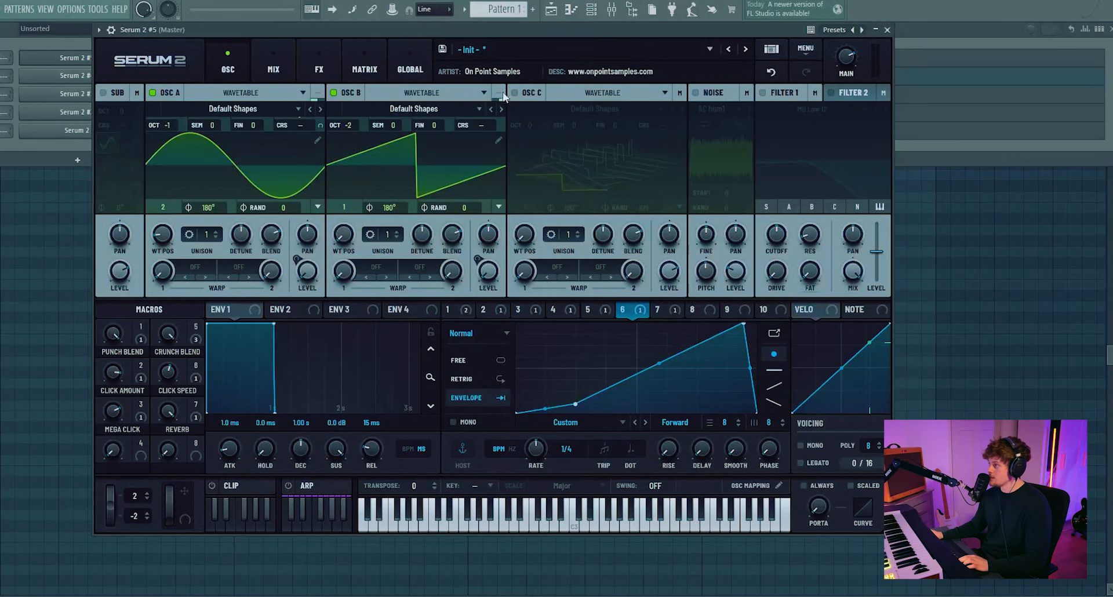
Step: Route Osc B through the filter and enable Filter 1 for Osc B
click(501, 94)
click(476, 113)
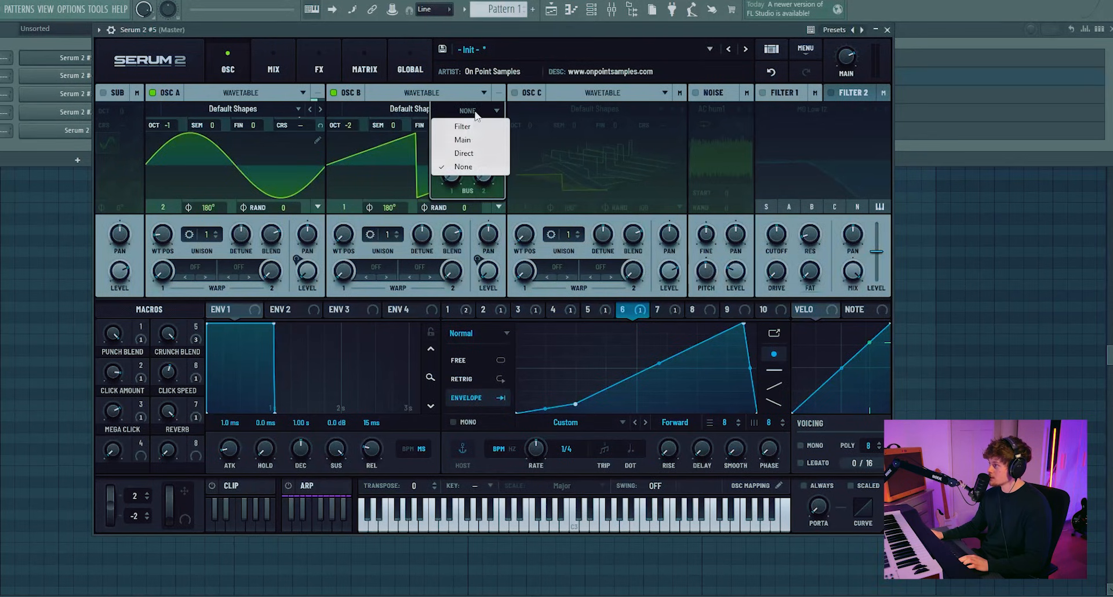
click(463, 128)
click(762, 93)
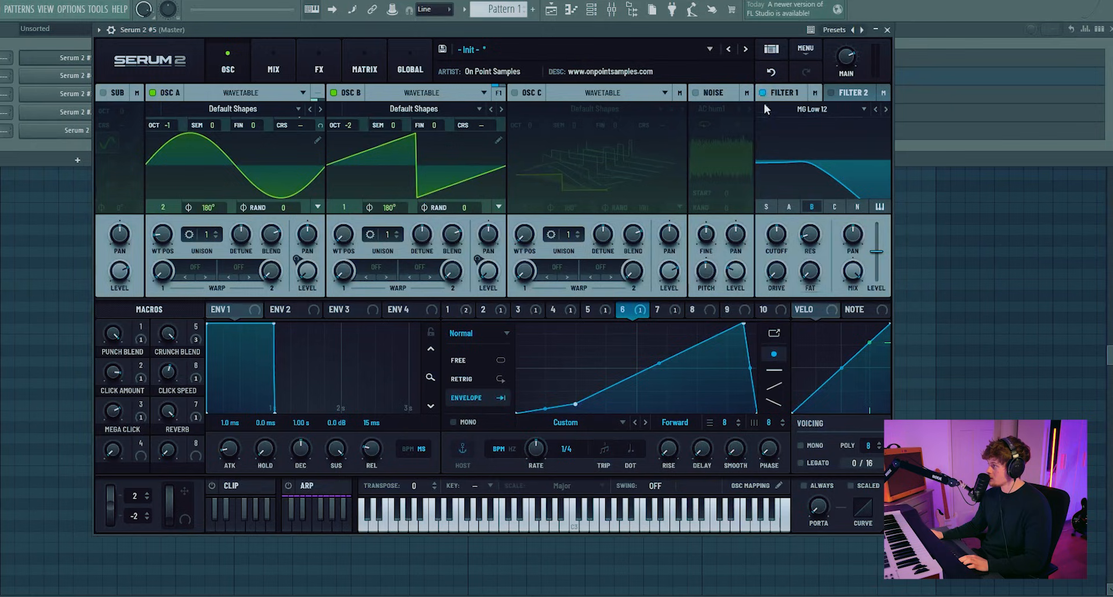
click(810, 207)
Step: Inspect Filter 1's bus send options and the Bus 2 effect chain
click(803, 110)
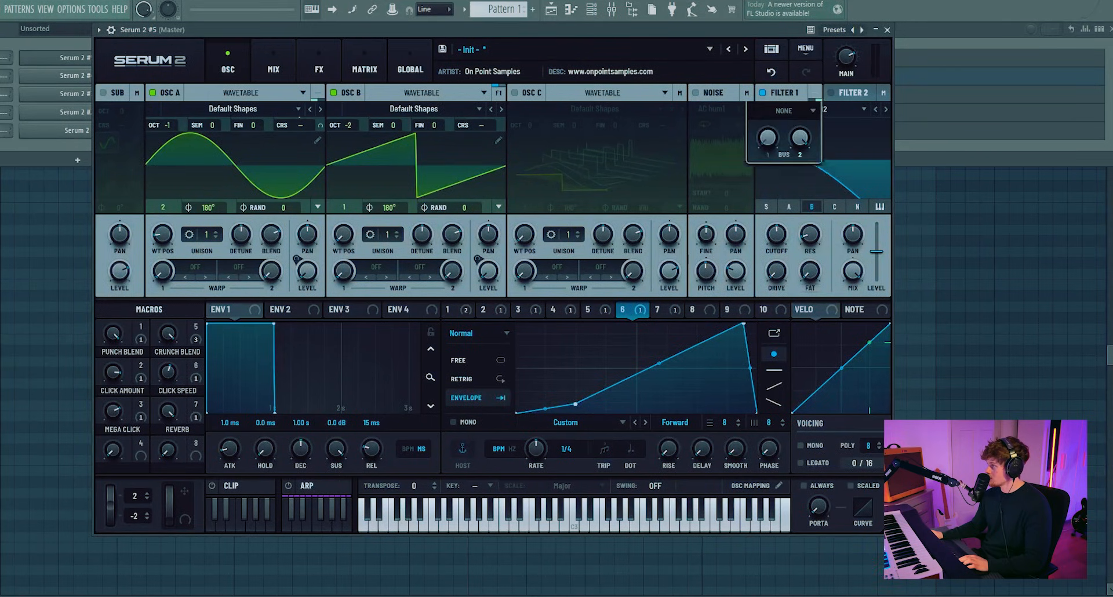
click(714, 183)
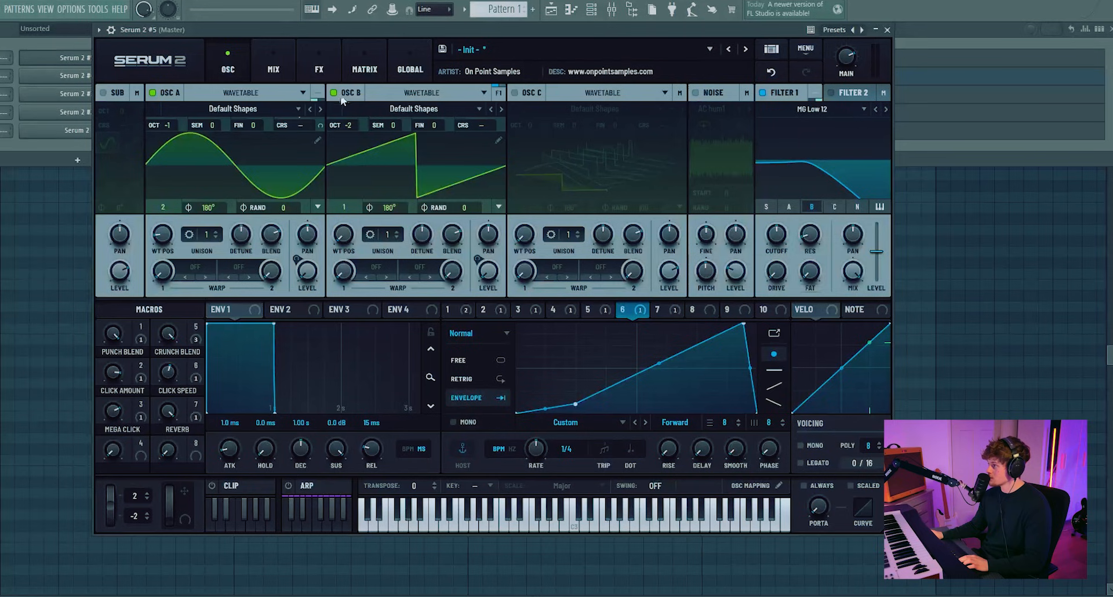
click(332, 60)
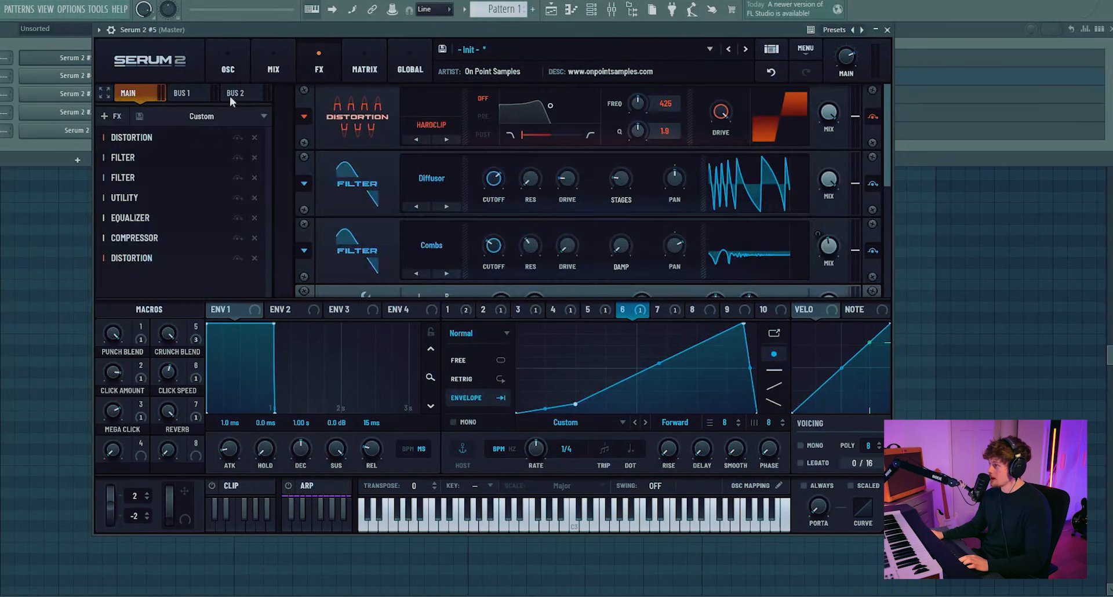
click(230, 96)
click(228, 57)
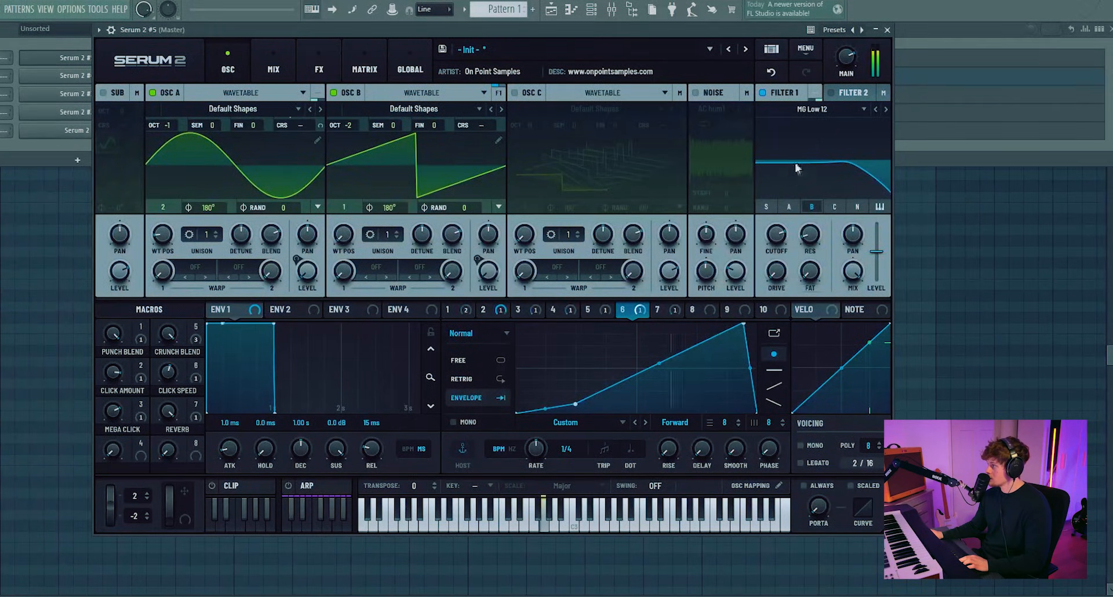
Step: Set Filter 1's type to HB 12 from the Multi filters and lower its cutoff
click(811, 109)
mouse_move(795, 138)
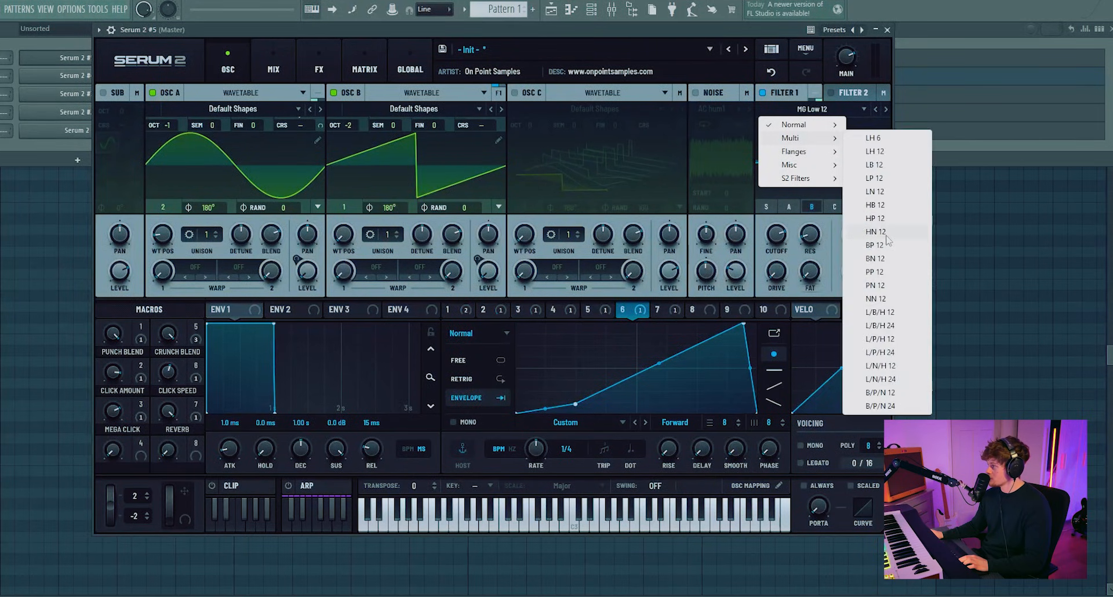
click(875, 218)
click(877, 109)
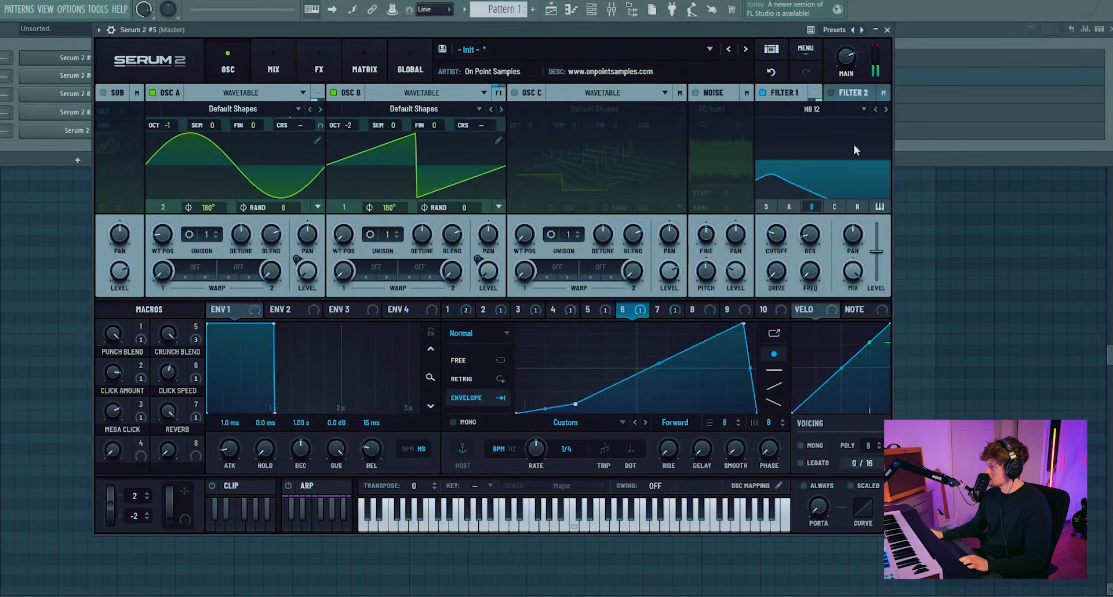
drag(777, 235, 782, 268)
click(811, 109)
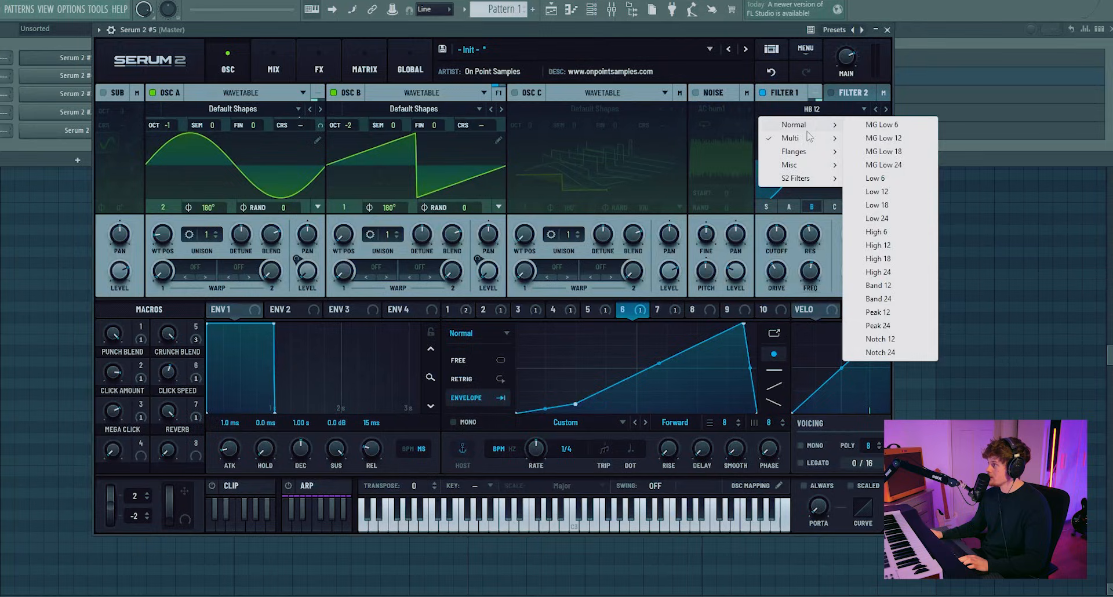
mouse_move(807, 139)
click(891, 214)
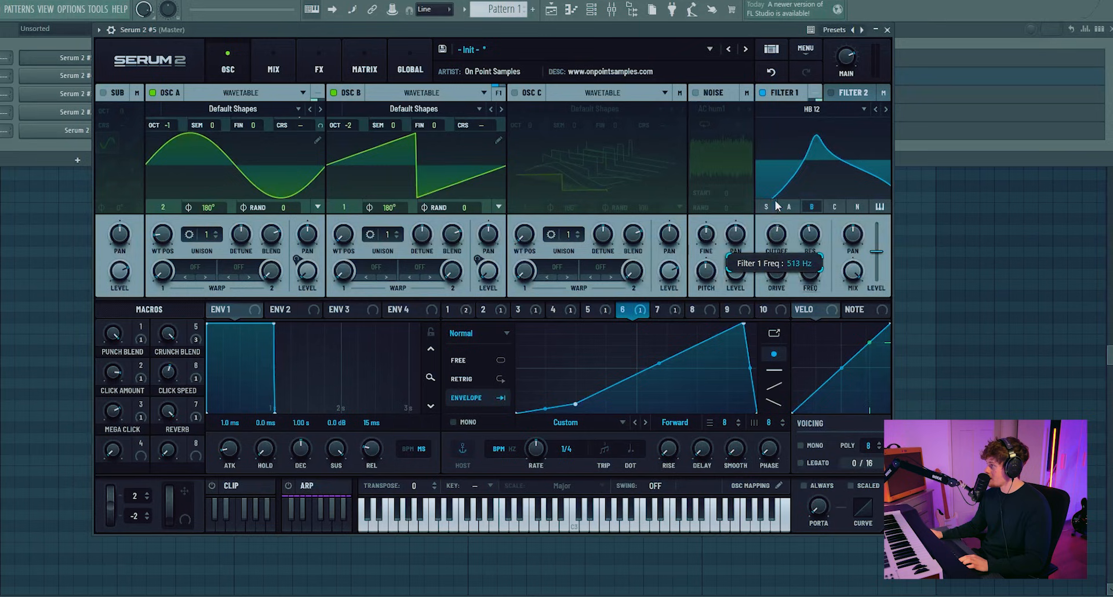
Step: Tune Filter 1's cutoff, set its Var to 65% and lower its mix
drag(777, 205, 776, 231)
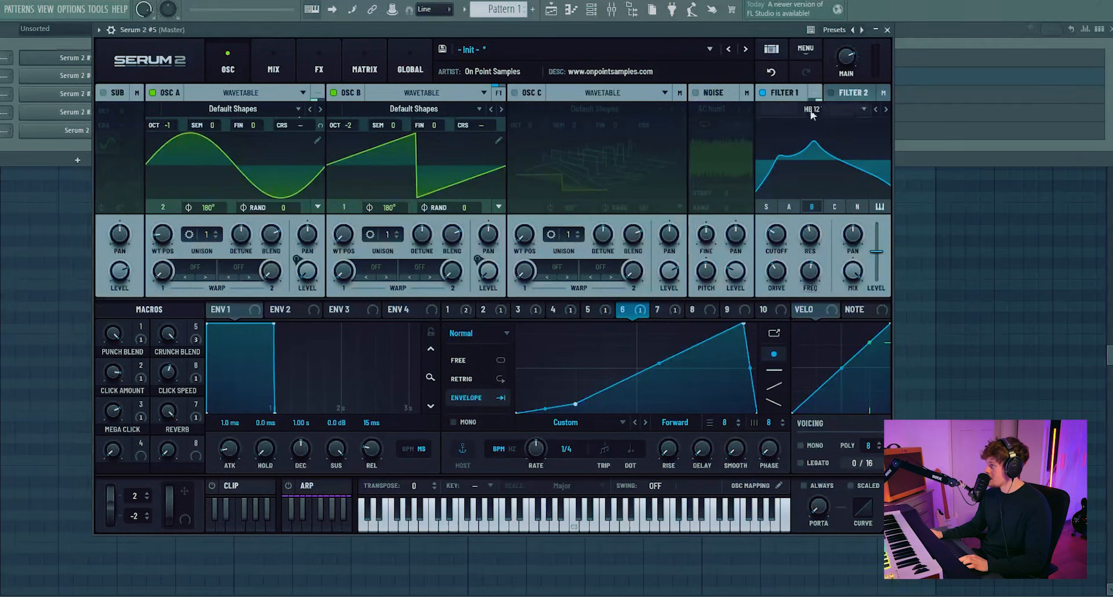
drag(816, 270, 808, 231)
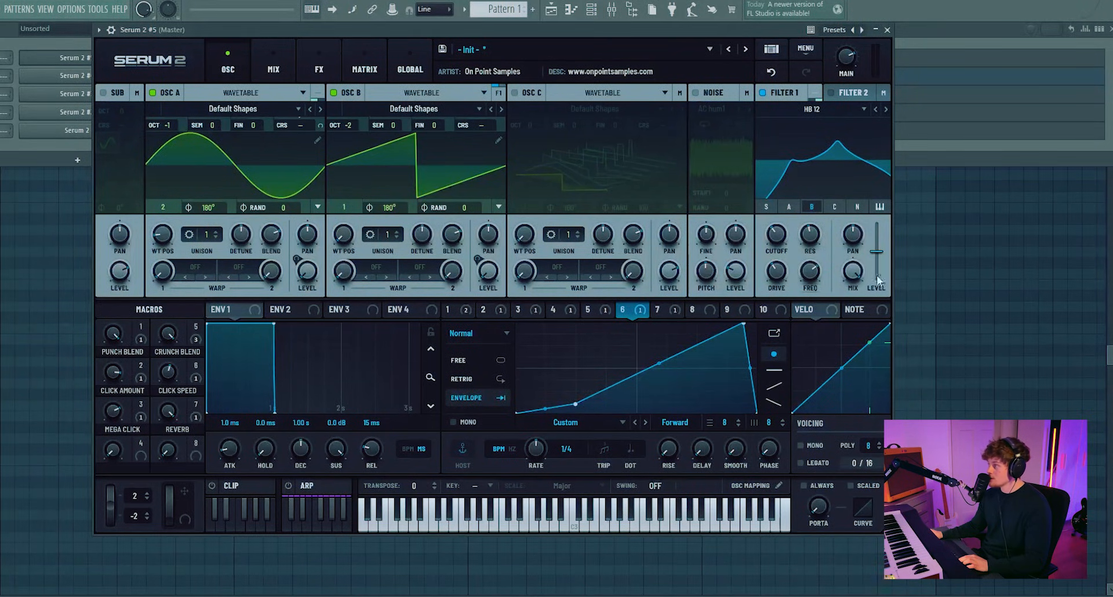
drag(853, 274, 851, 318)
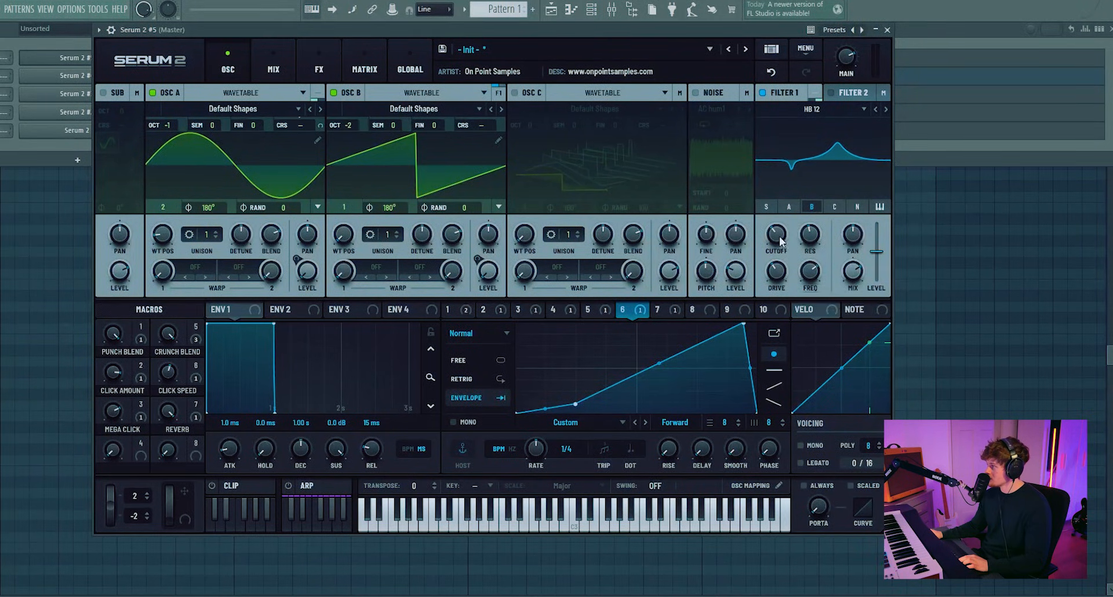
mouse_move(778, 236)
mouse_down()
mouse_move(778, 248)
mouse_move(778, 230)
mouse_up()
drag(811, 270, 810, 277)
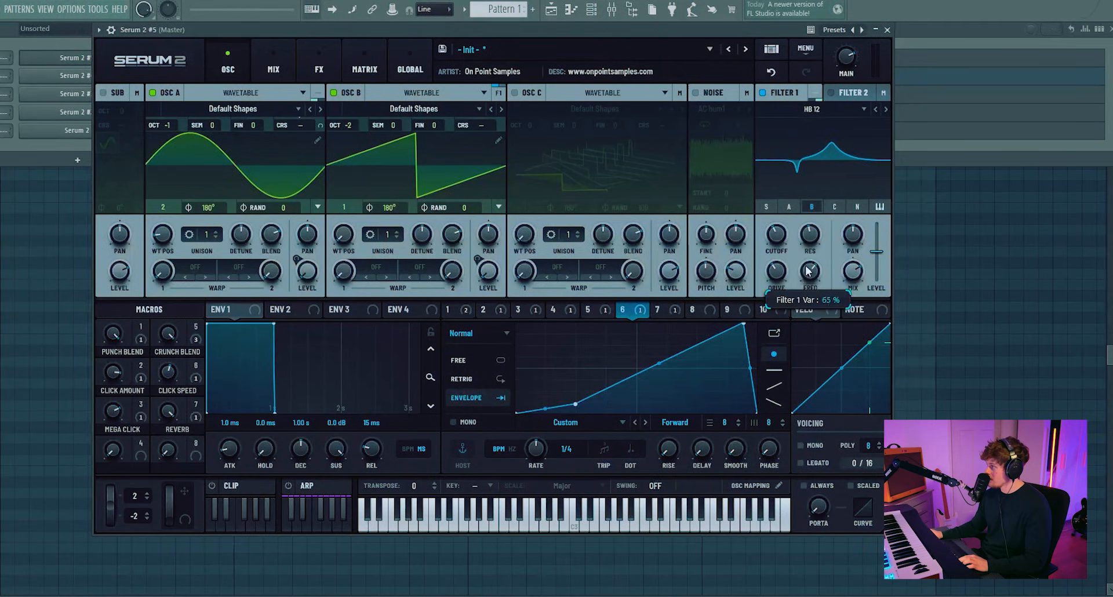
Step: Shape LFO 8 as a decaying ramp and assign it to Filter 1's Var
click(695, 309)
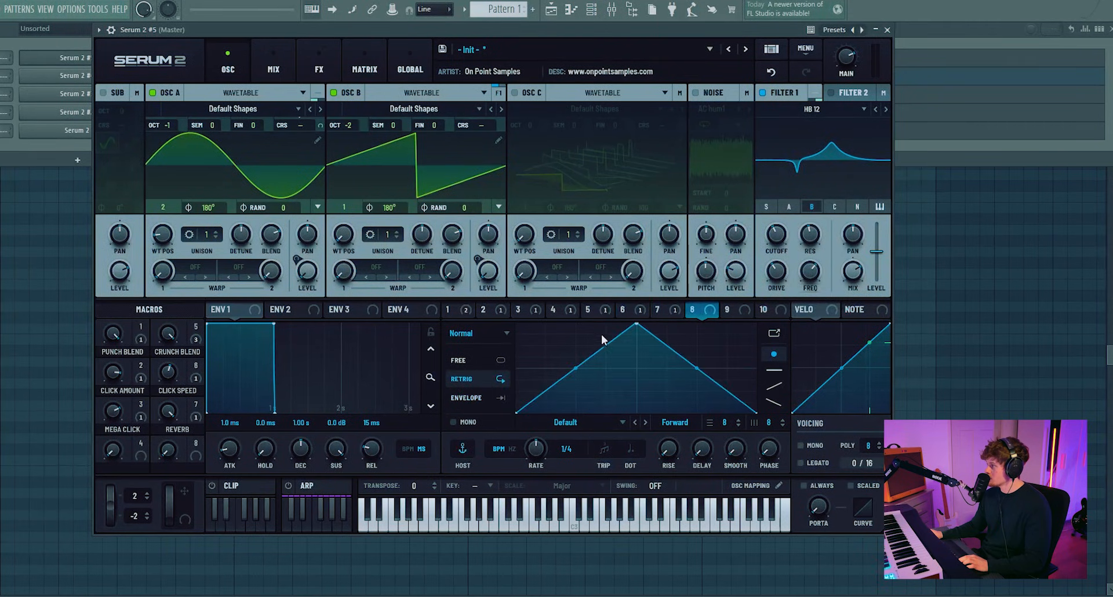
drag(638, 323, 542, 325)
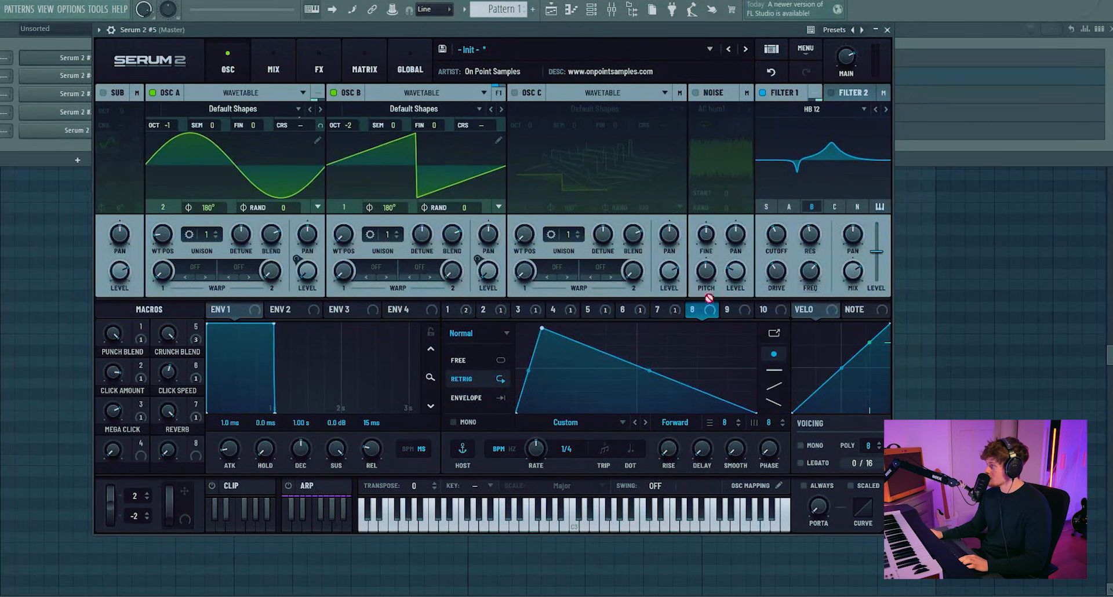
drag(709, 298, 805, 262)
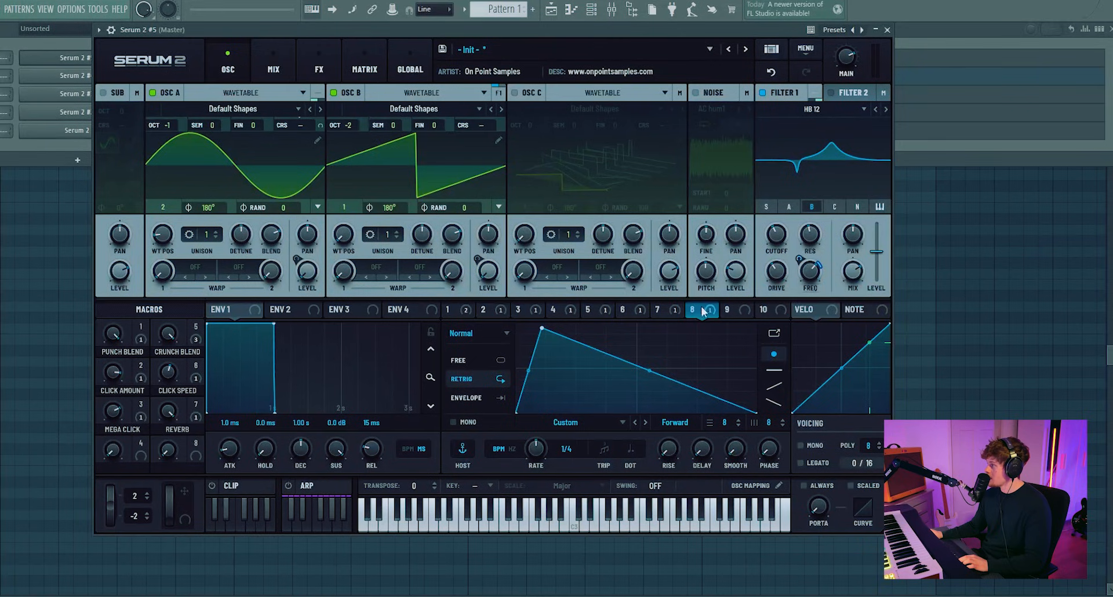
Step: Assign LFO 8 to Filter 1's cutoff, adjust the filter modulation, and toggle Filter 1 off and on to compare
drag(709, 310, 774, 238)
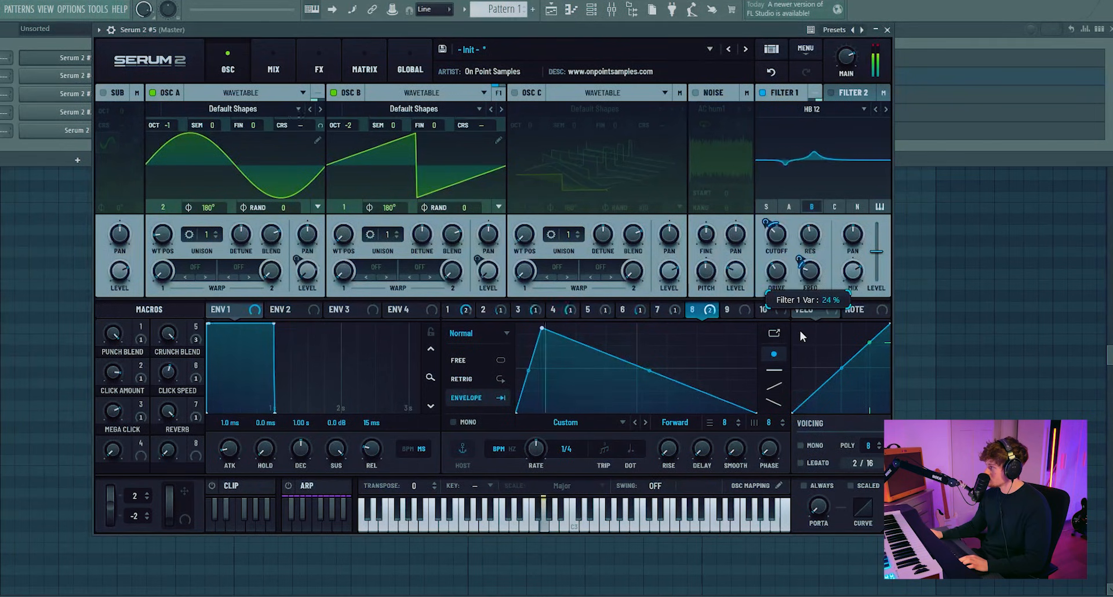
drag(800, 331, 799, 259)
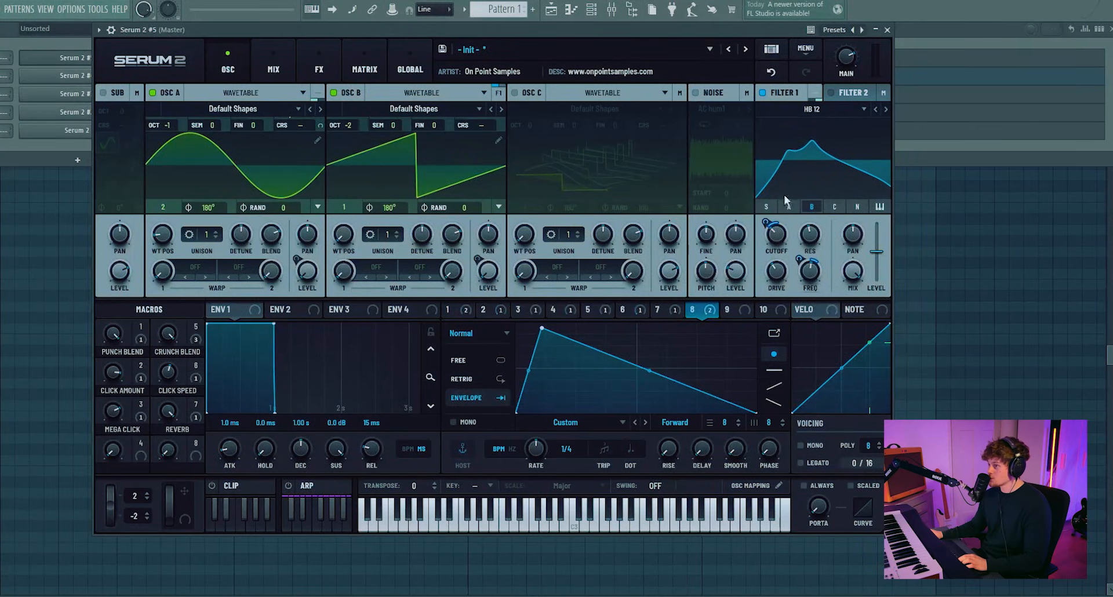
drag(853, 272, 853, 350)
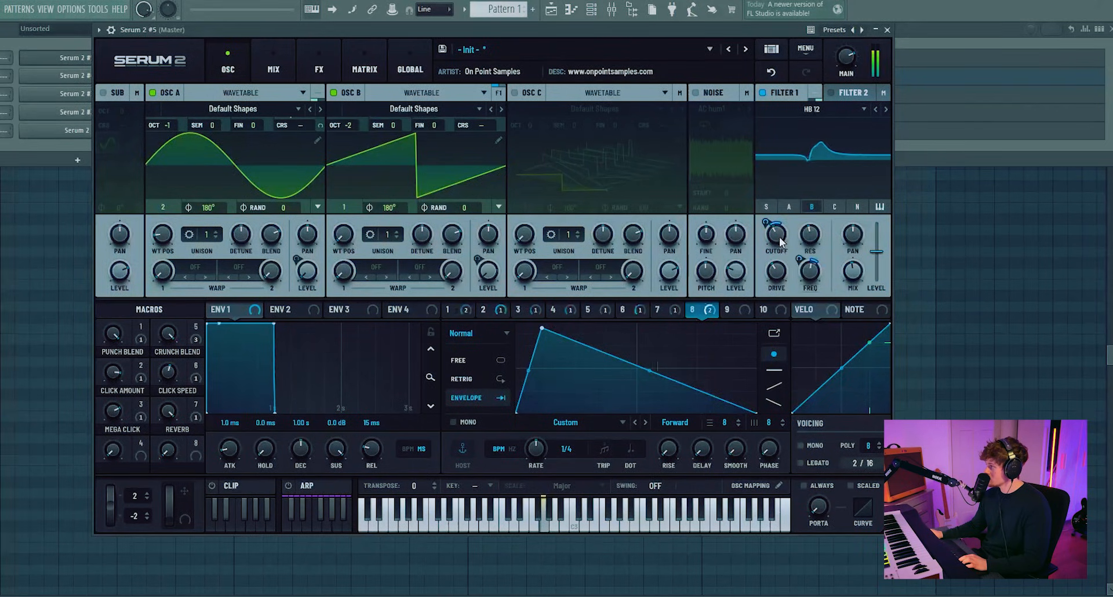
click(764, 93)
click(764, 93)
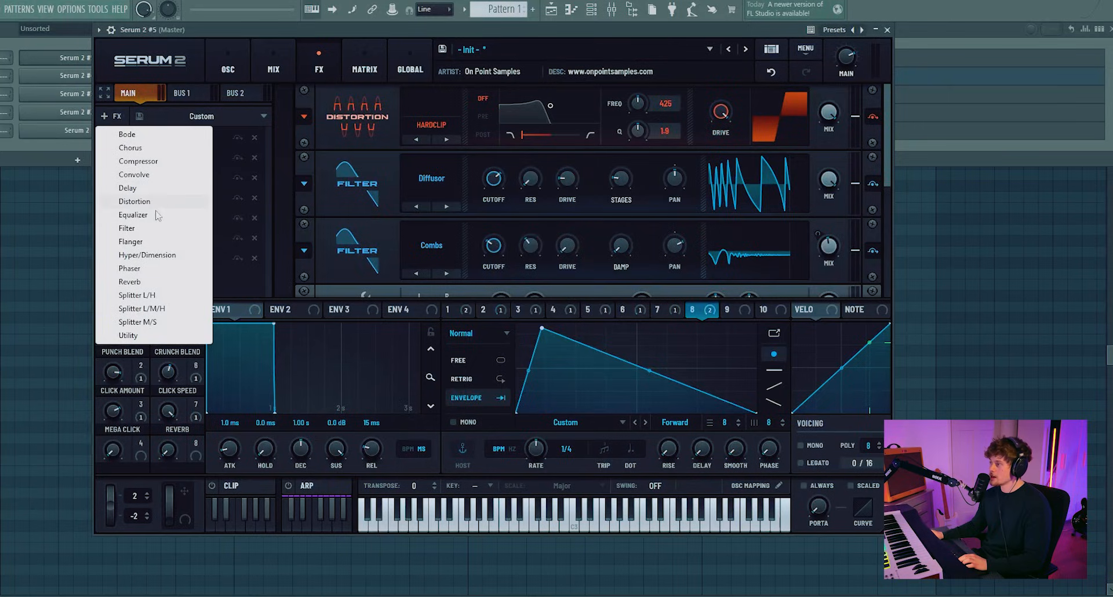
Step: Add a Filter effect to the Main chain, set it to Diffusor, move it to the top, and adjust its cutoff
click(145, 228)
drag(153, 277, 152, 192)
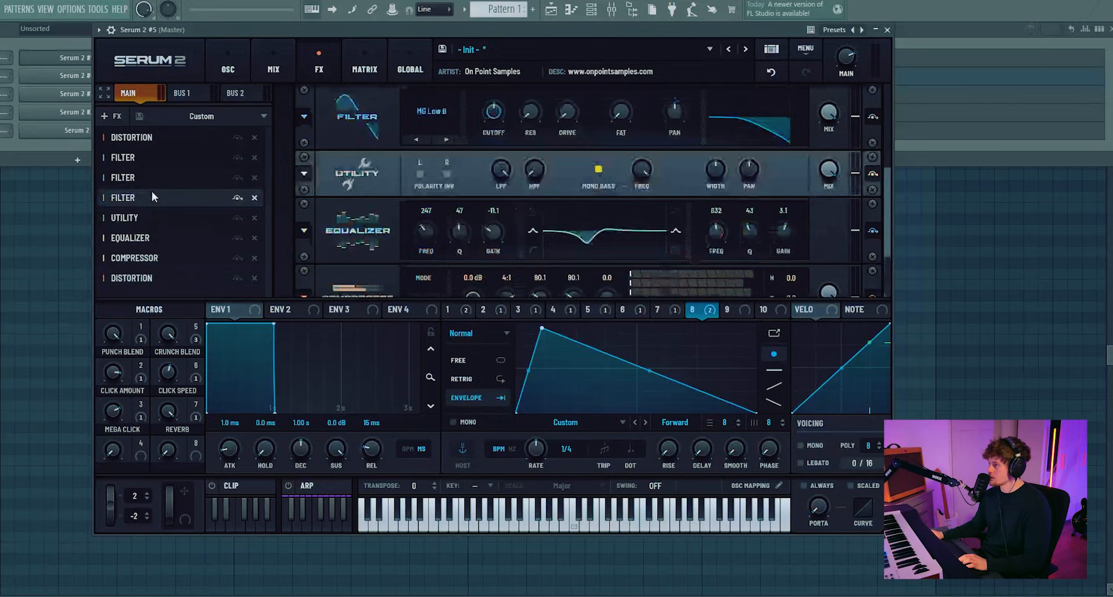
click(436, 119)
mouse_move(449, 192)
click(524, 219)
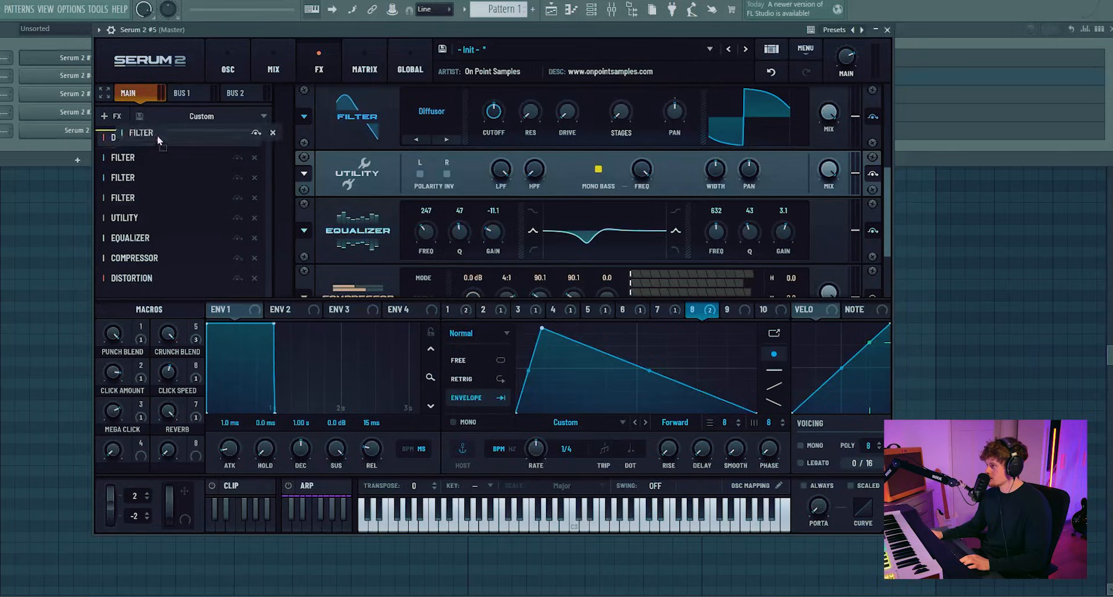
click(158, 135)
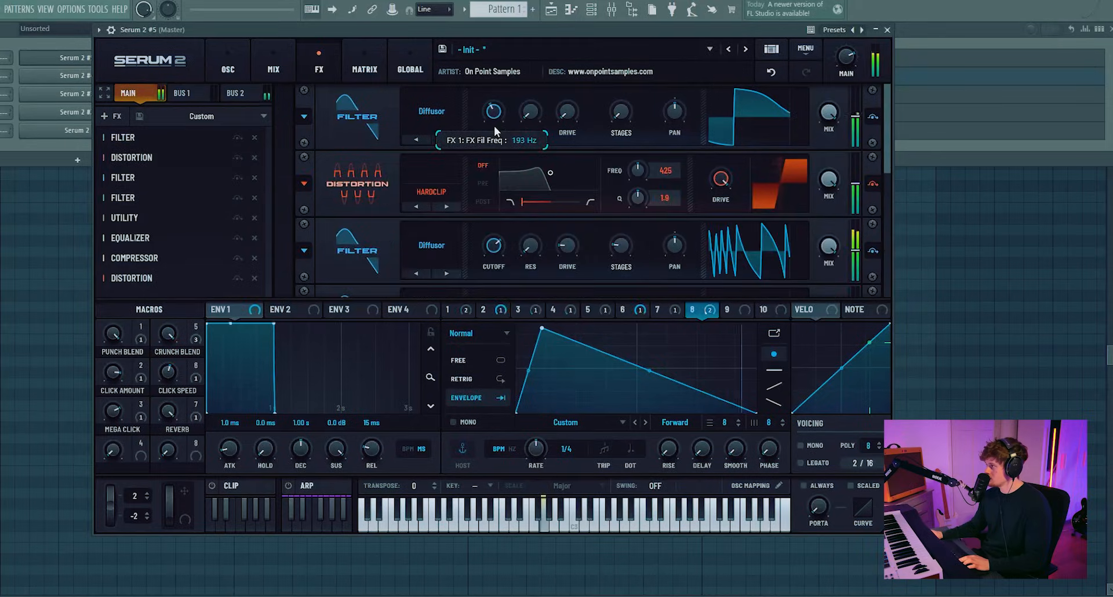
drag(493, 126, 501, 69)
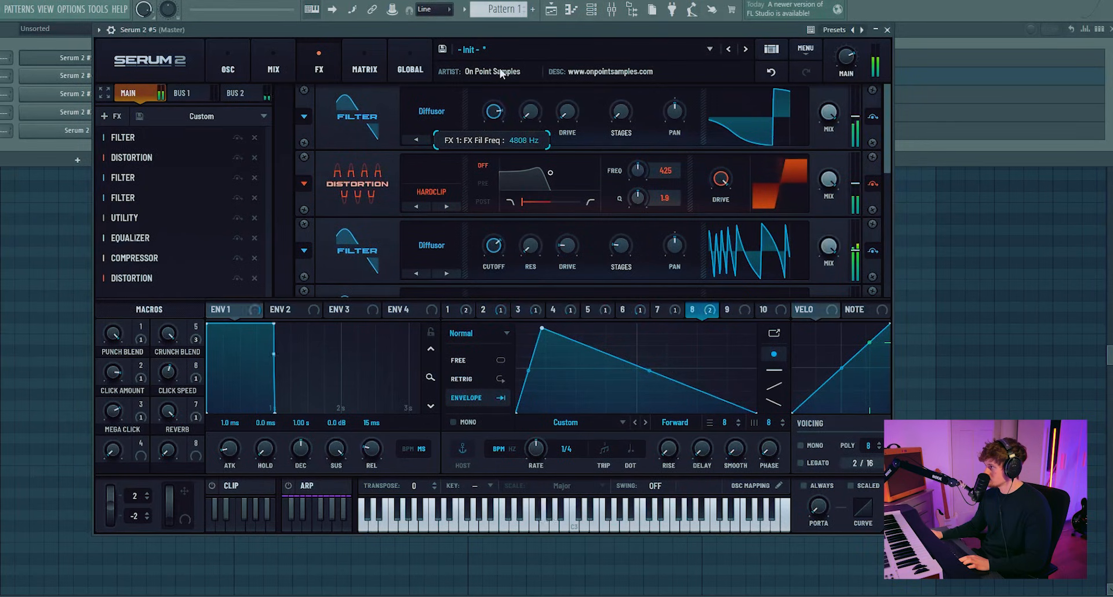
drag(496, 107, 500, 145)
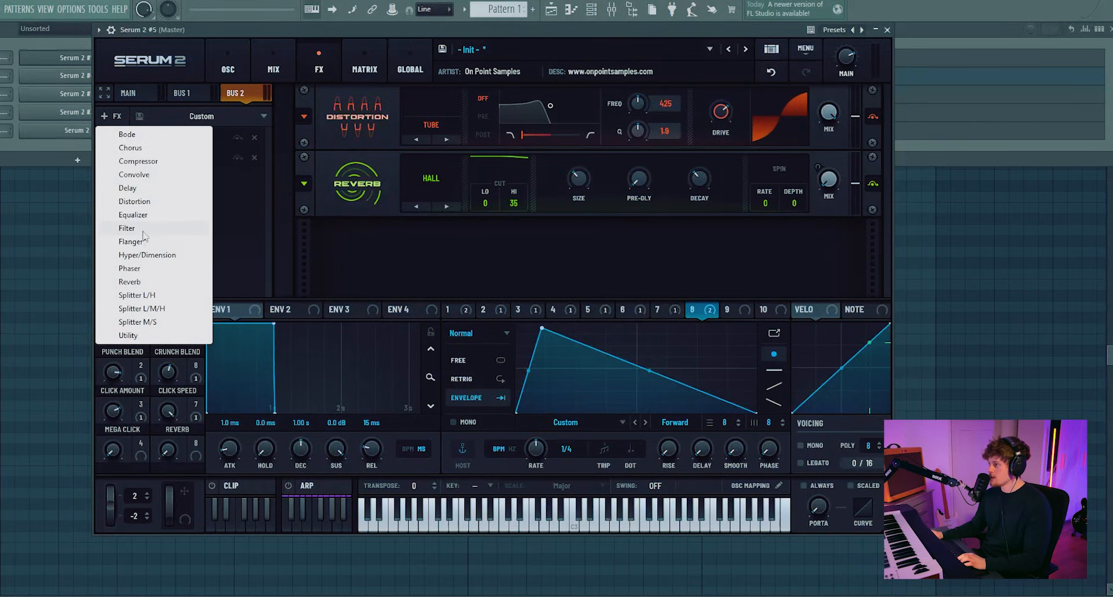
Step: On Bus 2, set the MG Low 6 filter's cutoff to about 15623 Hz
click(124, 224)
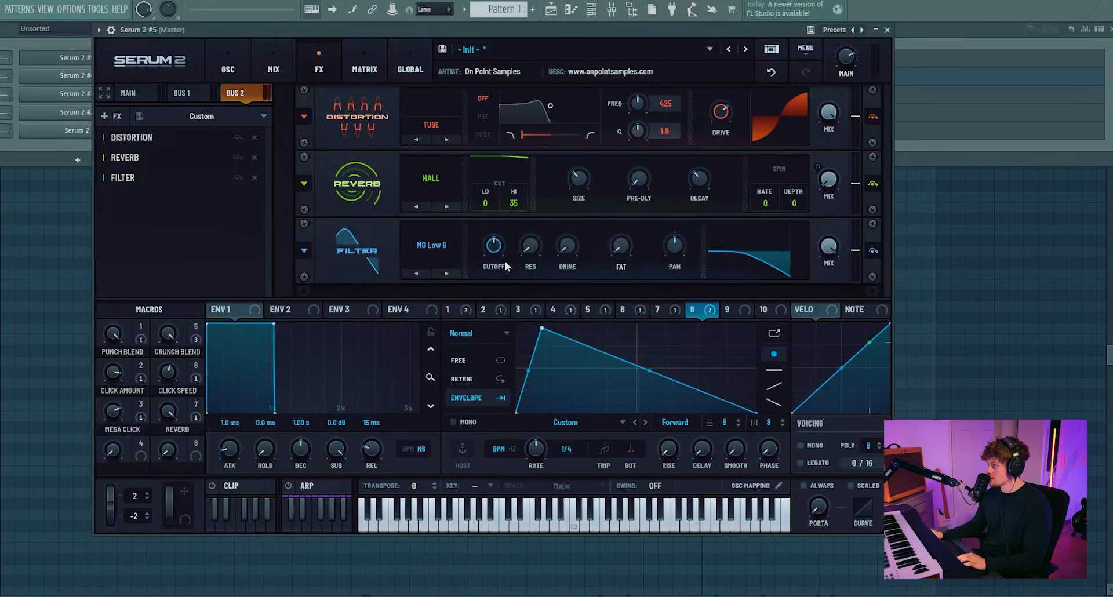
drag(505, 266, 517, 169)
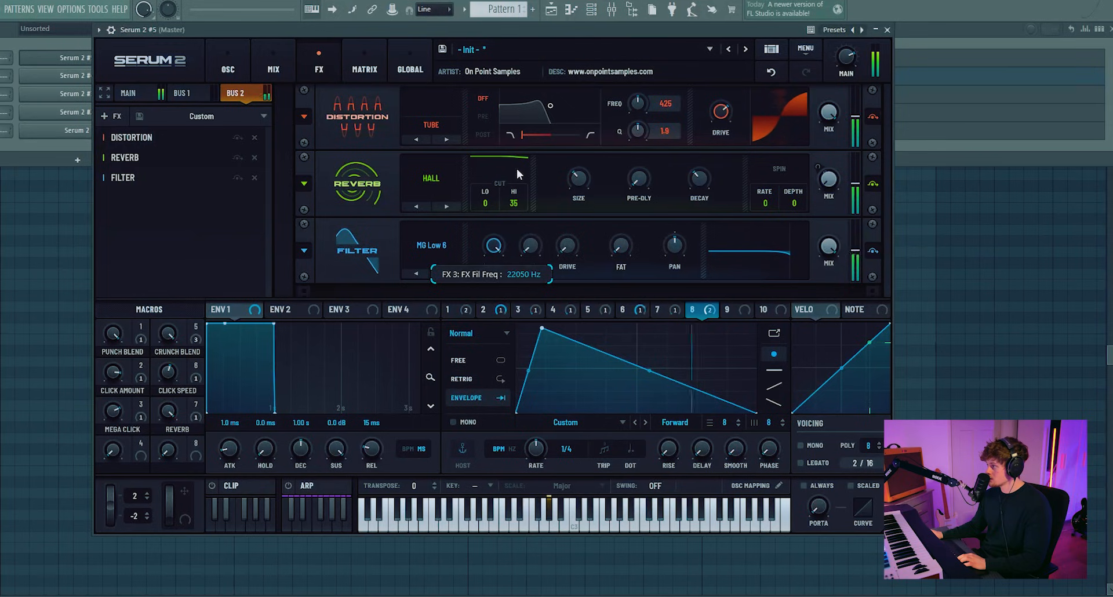
drag(490, 246, 478, 252)
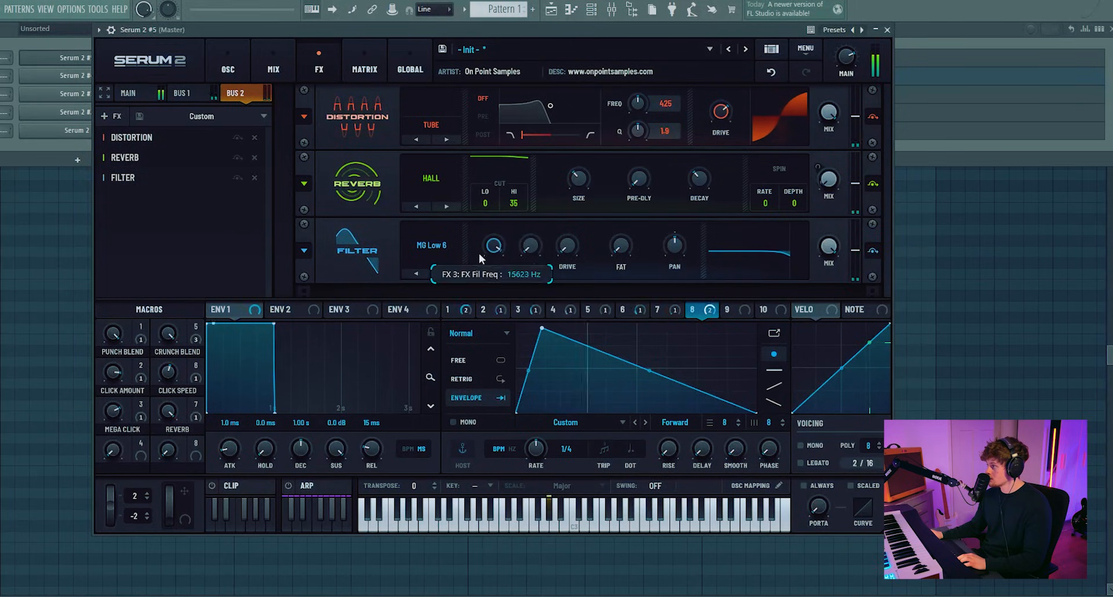
Step: Assign Macro 4 to the cutoffs of the Diffusor and Combs filters in the Main effect chain
click(235, 74)
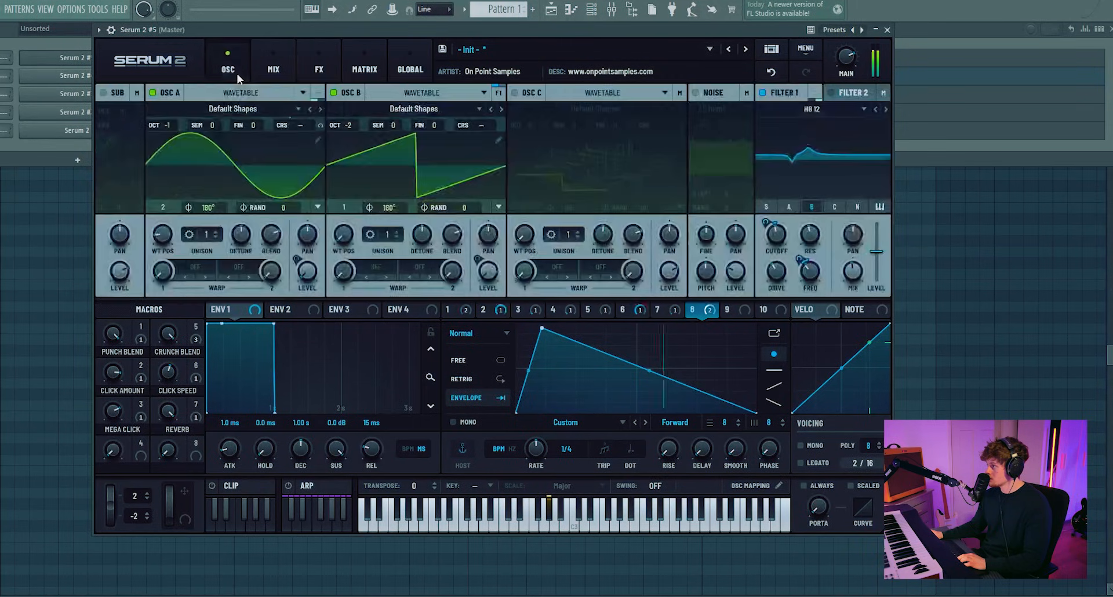
click(319, 66)
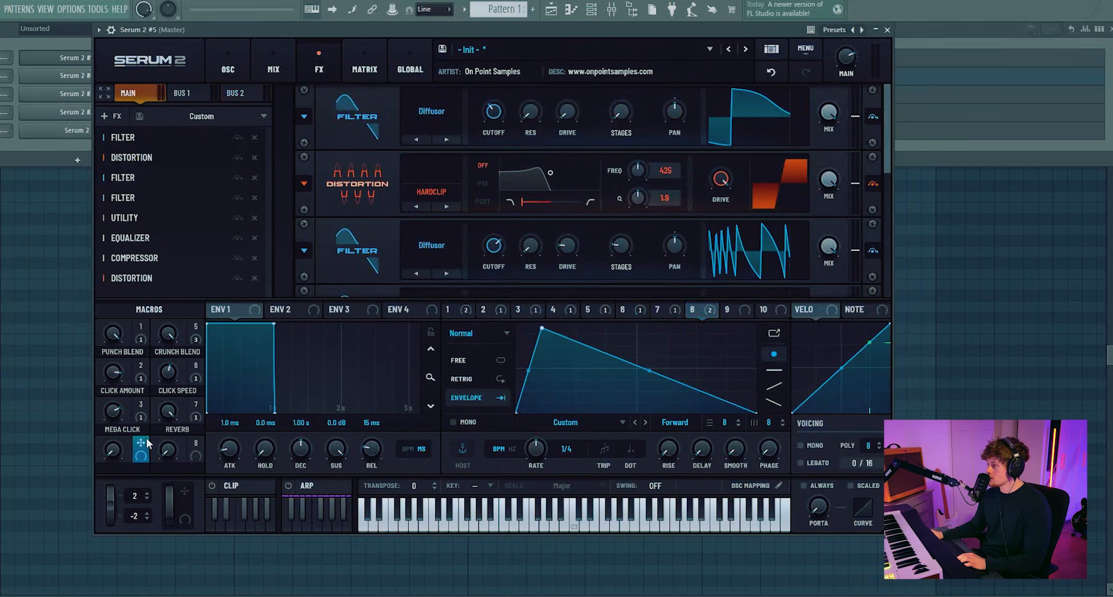
drag(142, 443, 493, 229)
drag(493, 229, 488, 276)
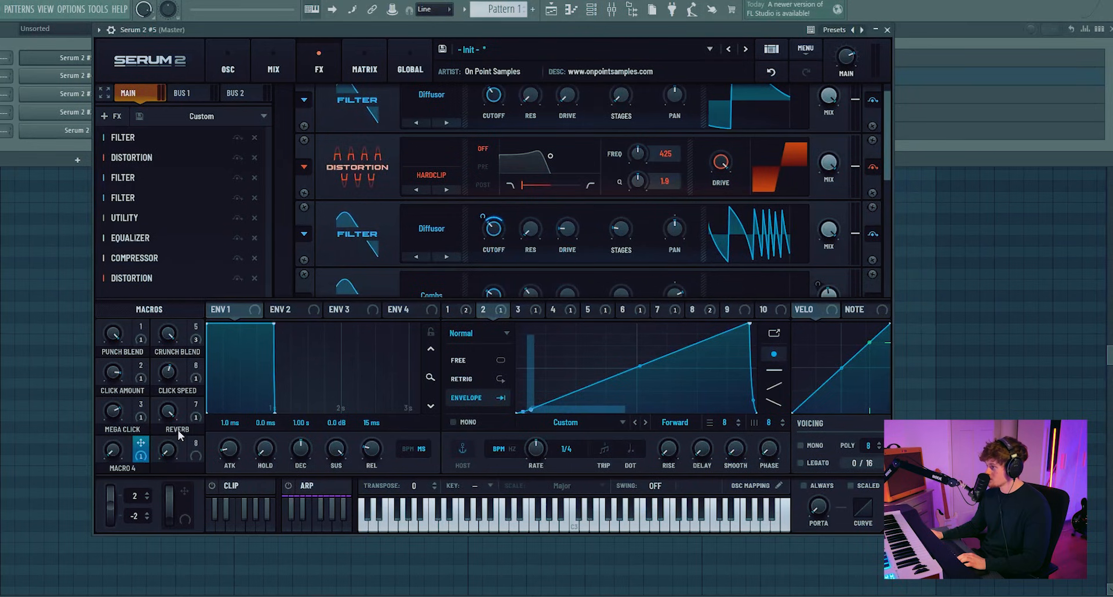
drag(140, 443, 487, 259)
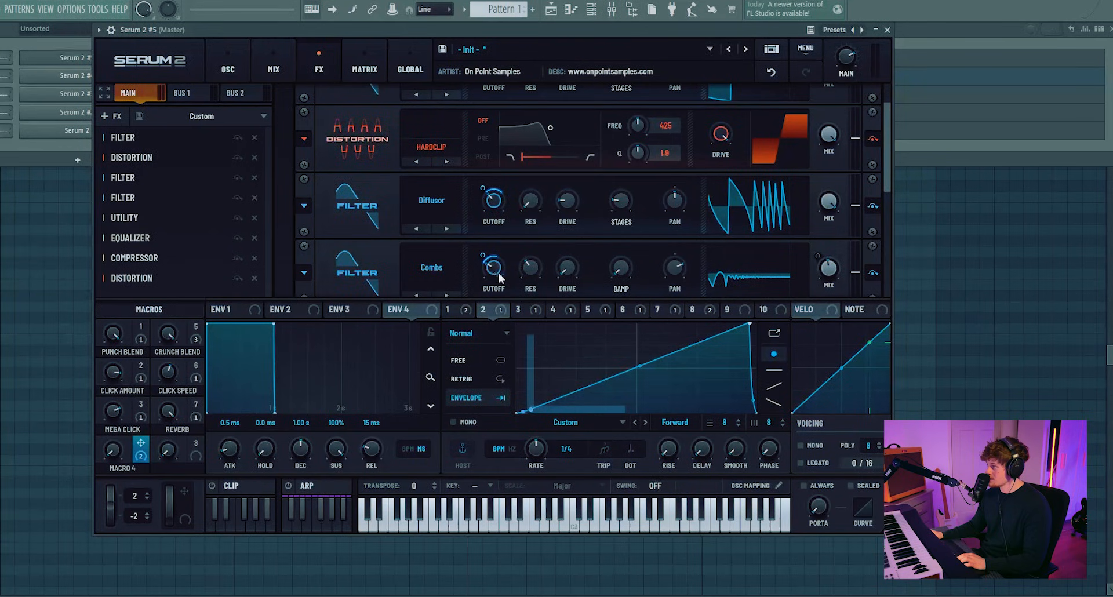
Step: Sweep Macro 4 up and back down to audition its effect
drag(112, 451, 121, 364)
drag(114, 412, 109, 446)
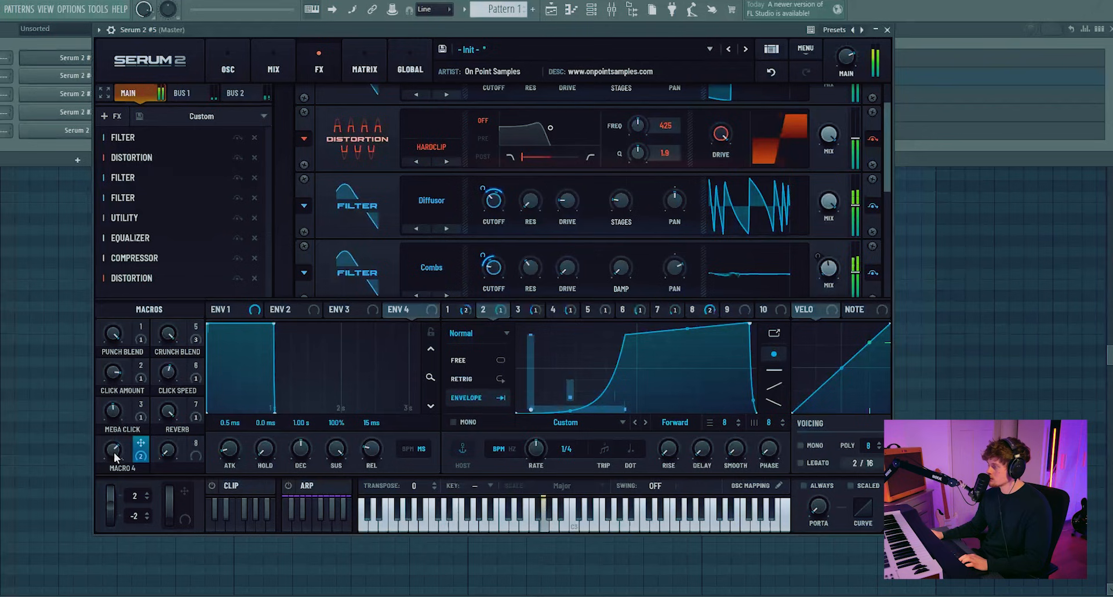
mouse_move(119, 449)
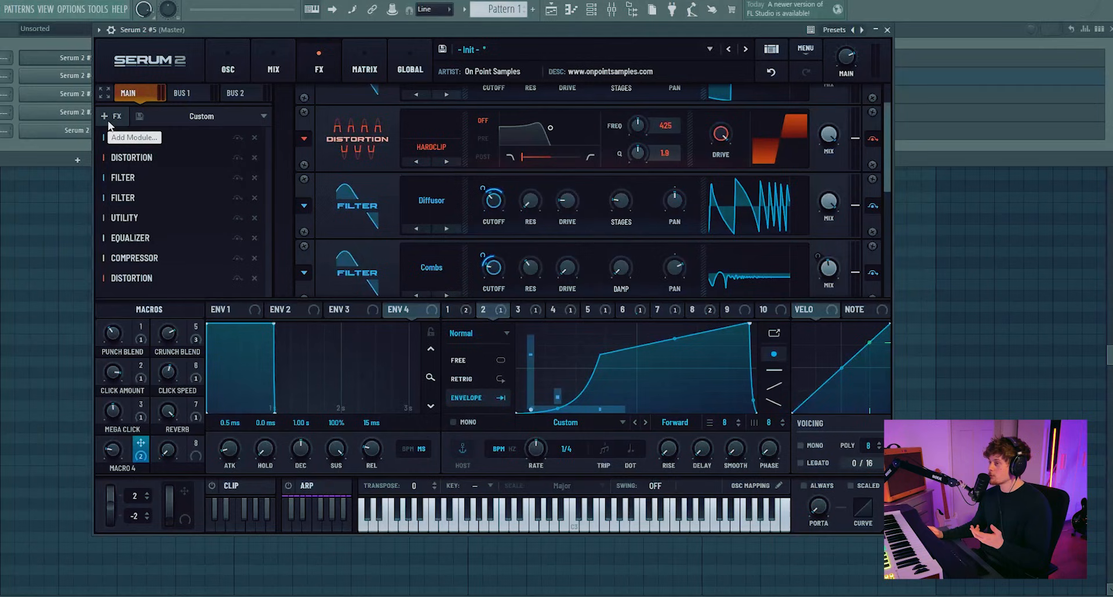
Step: Add another Filter effect to the Main effect chain
click(109, 126)
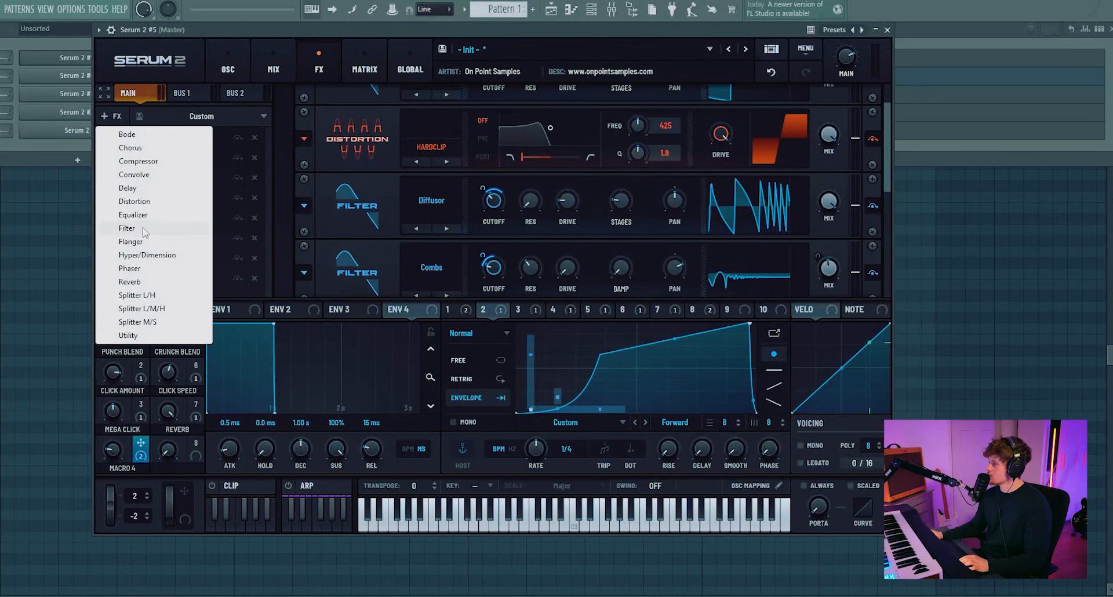
click(133, 230)
drag(145, 290, 175, 219)
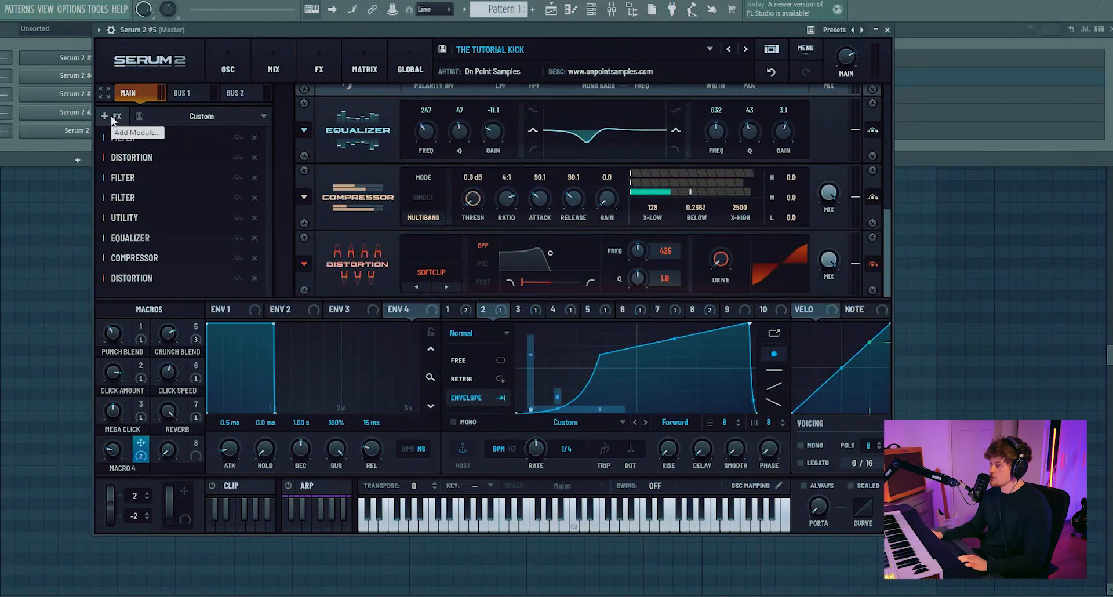
Step: Add a Distortion effect set to Diode 2, move it up below the first distortion, and lower its drive
click(110, 115)
click(182, 197)
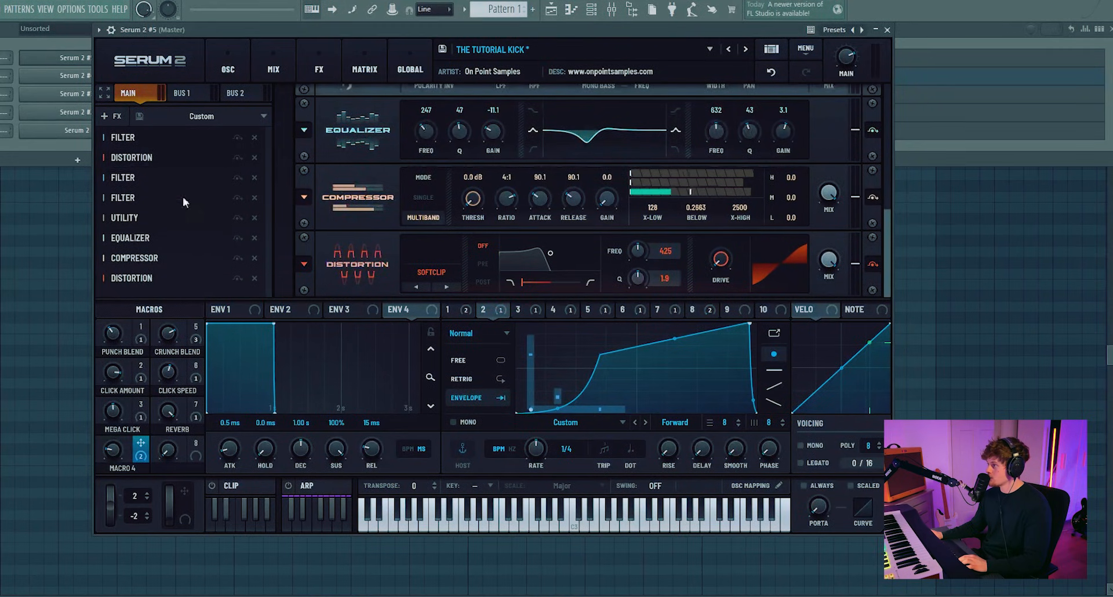
click(117, 120)
click(129, 206)
click(430, 272)
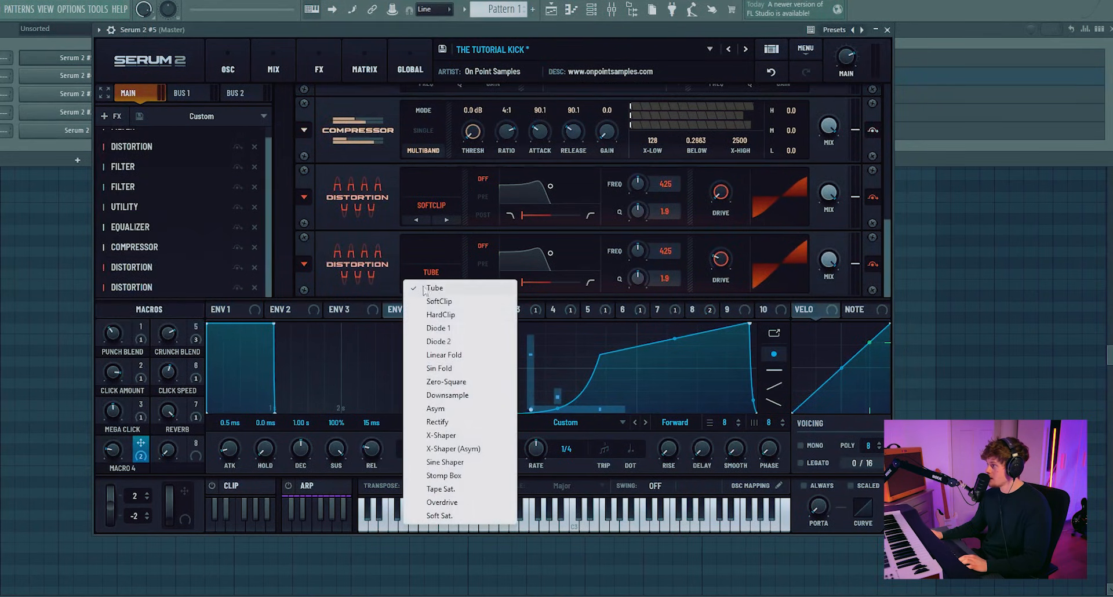
click(452, 342)
drag(158, 290, 142, 178)
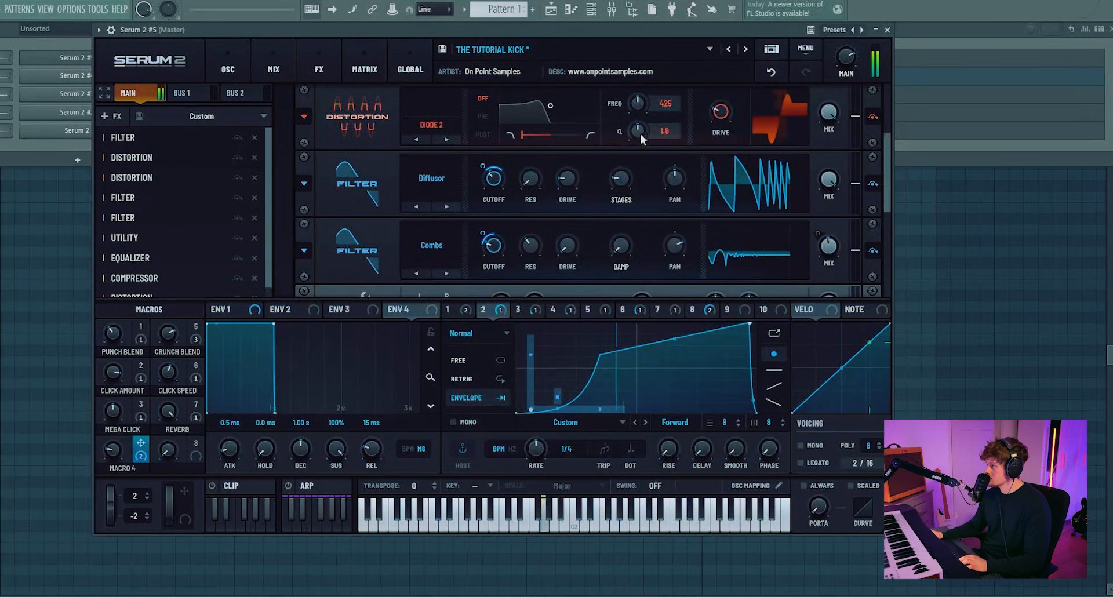
drag(720, 100, 729, 112)
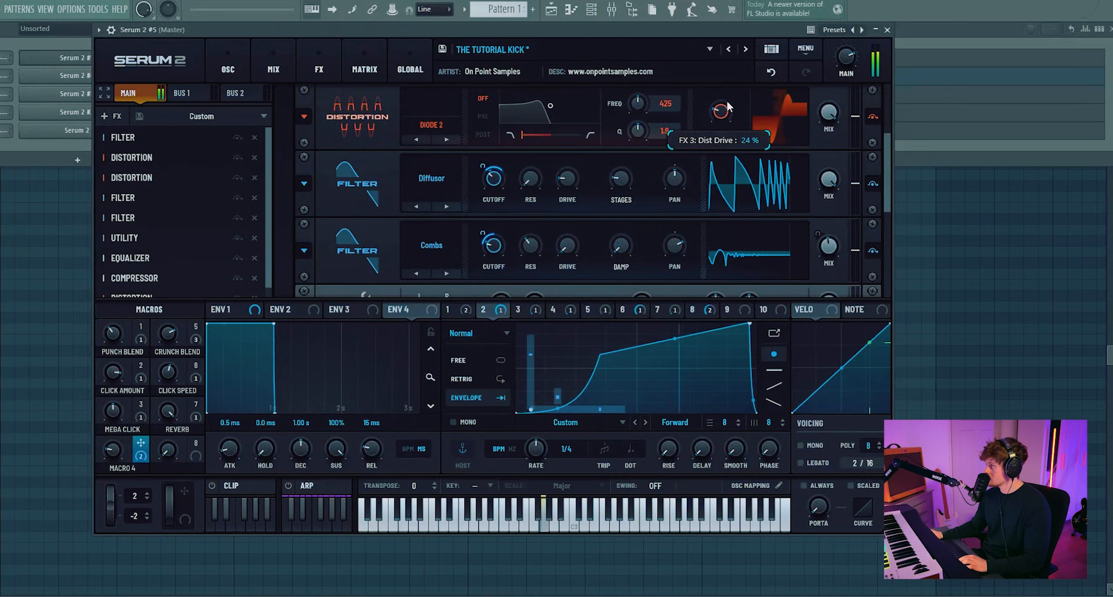
Step: Move the new filter to the second slot, set it to Allpasses from Misc, and adjust its cutoff and mix
click(110, 116)
drag(187, 284, 209, 141)
drag(138, 179, 141, 147)
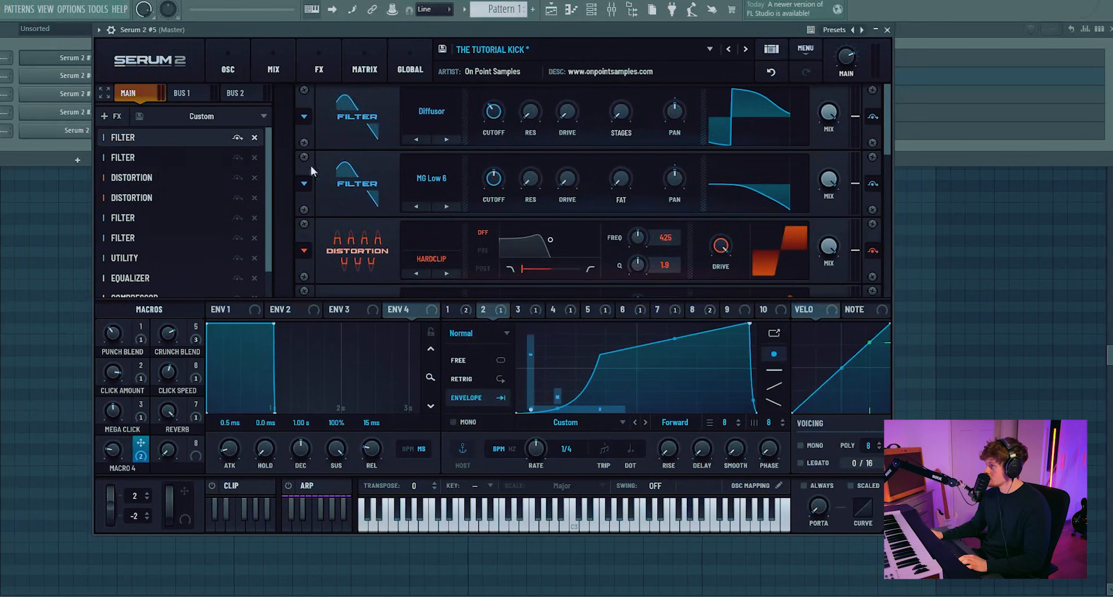
click(431, 178)
mouse_move(451, 251)
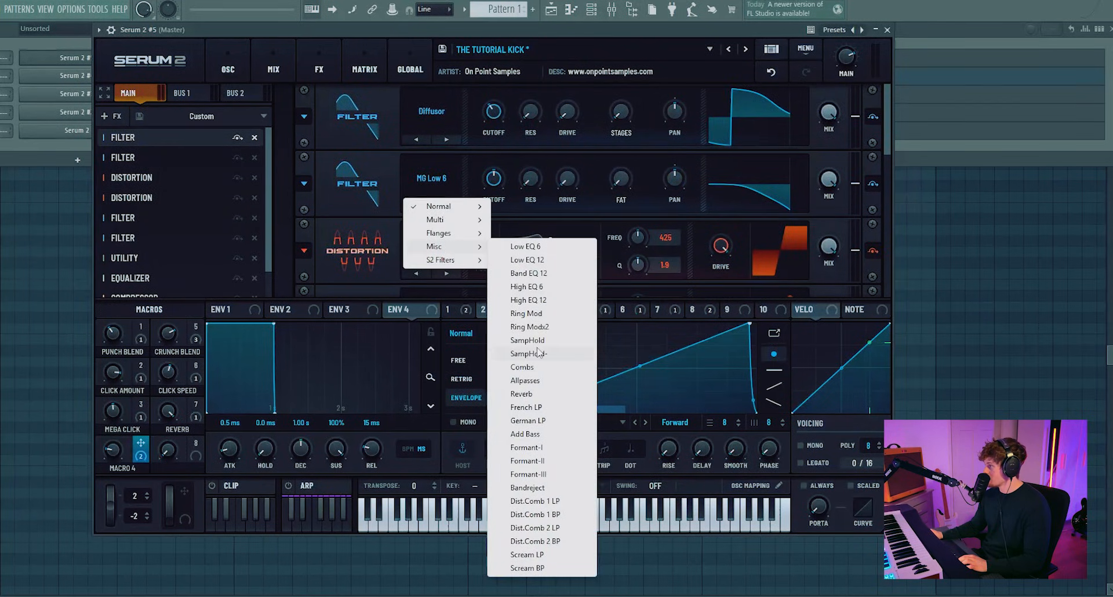
click(536, 380)
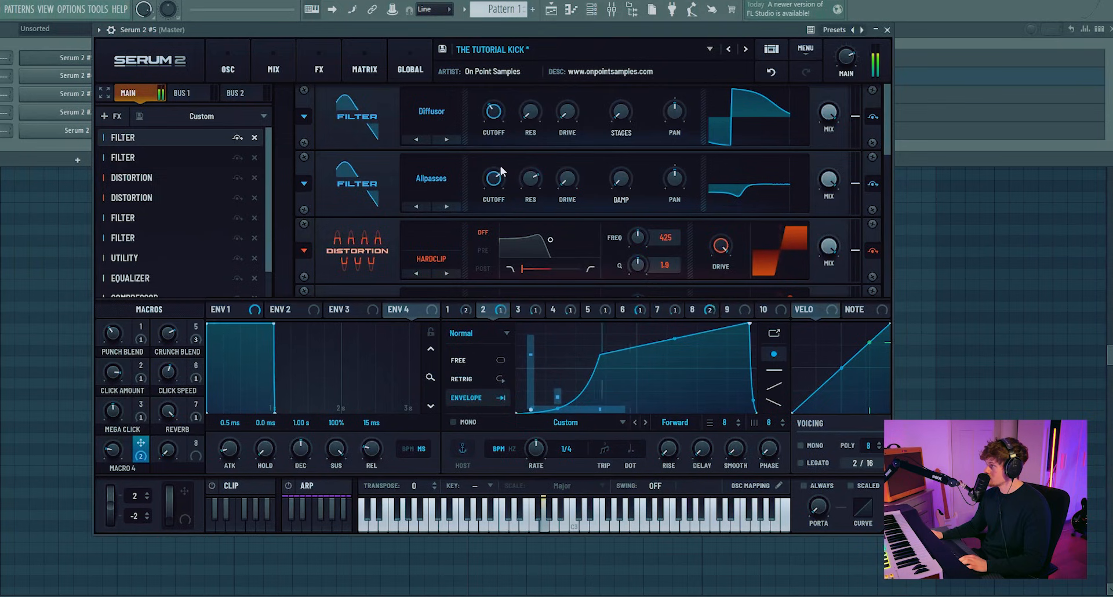
drag(530, 177, 540, 161)
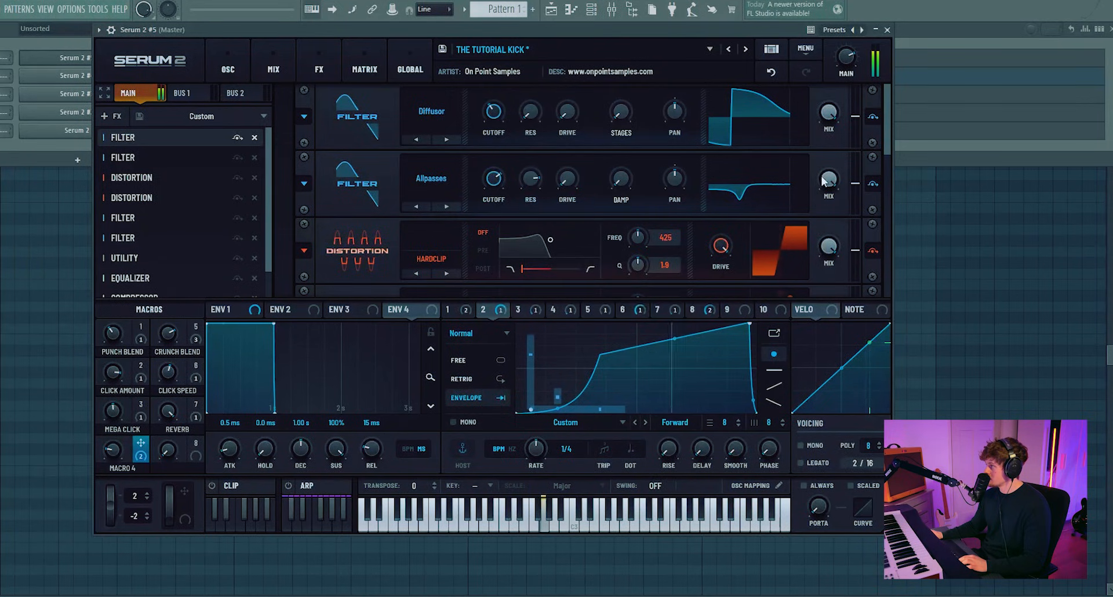
drag(829, 180, 827, 216)
drag(493, 178, 481, 268)
mouse_move(496, 185)
mouse_down()
mouse_move(501, 175)
mouse_move(498, 202)
mouse_up()
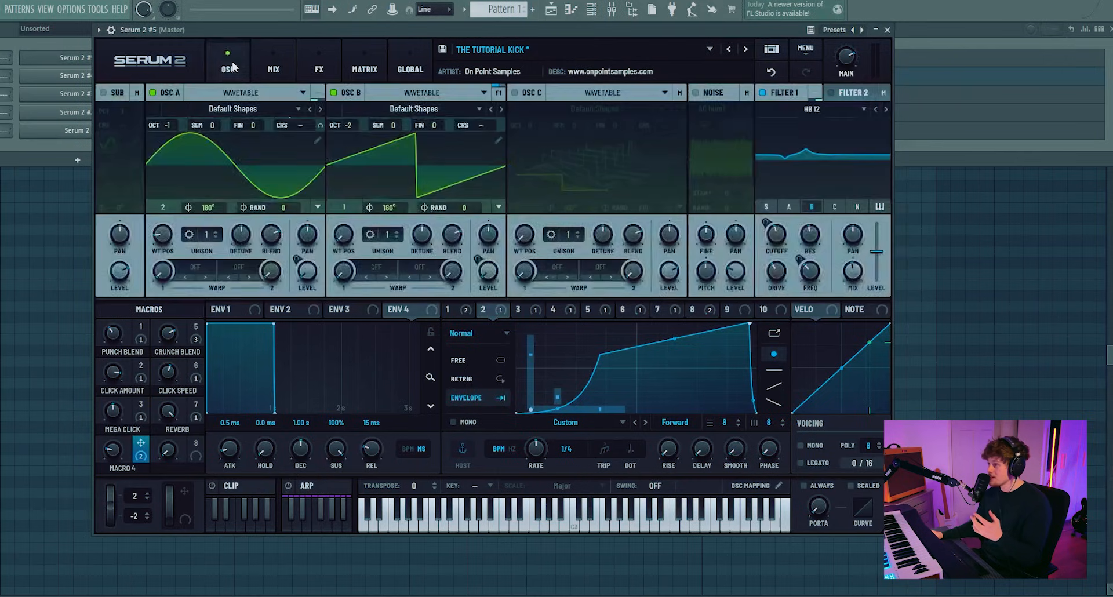
Step: Shape LFO 9 as a steep decaying curve with extra points and switch it to Envelope mode
click(319, 67)
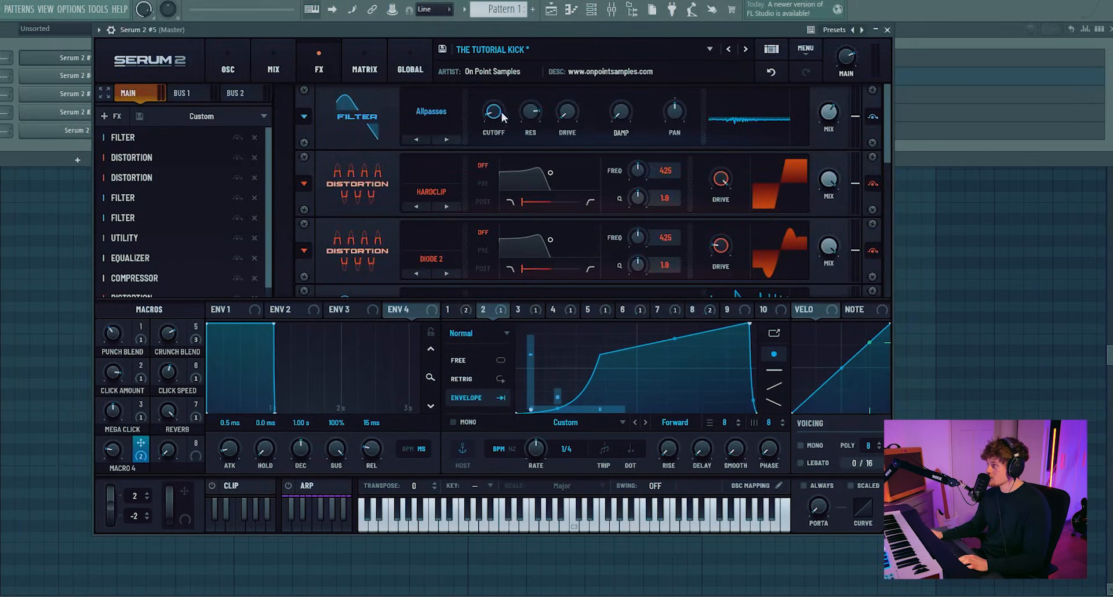
click(725, 310)
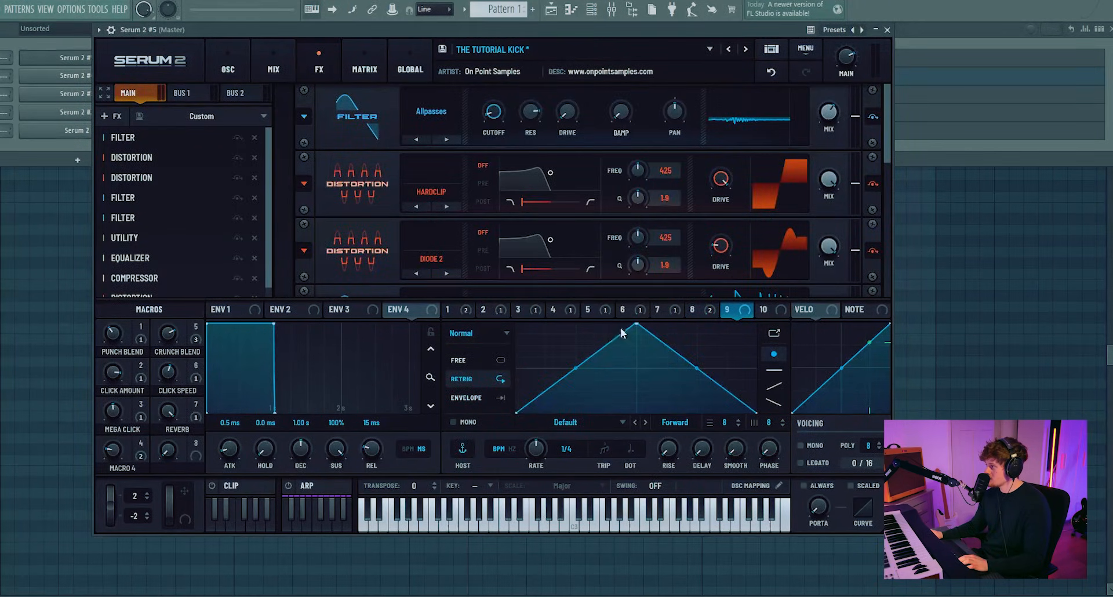
drag(635, 328, 528, 323)
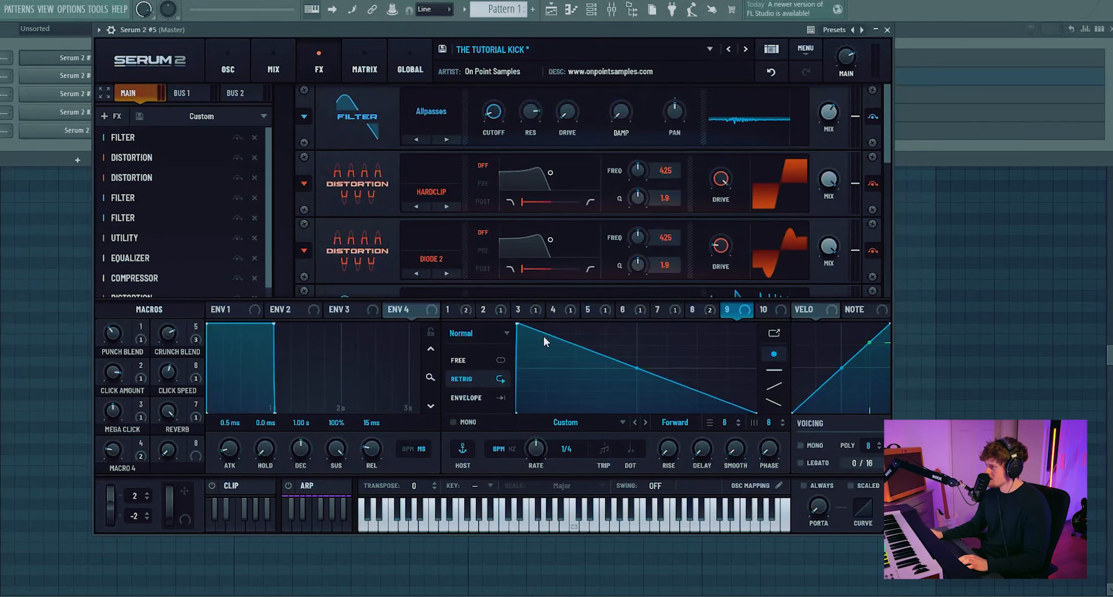
drag(636, 368, 636, 401)
double_click(536, 348)
double_click(580, 379)
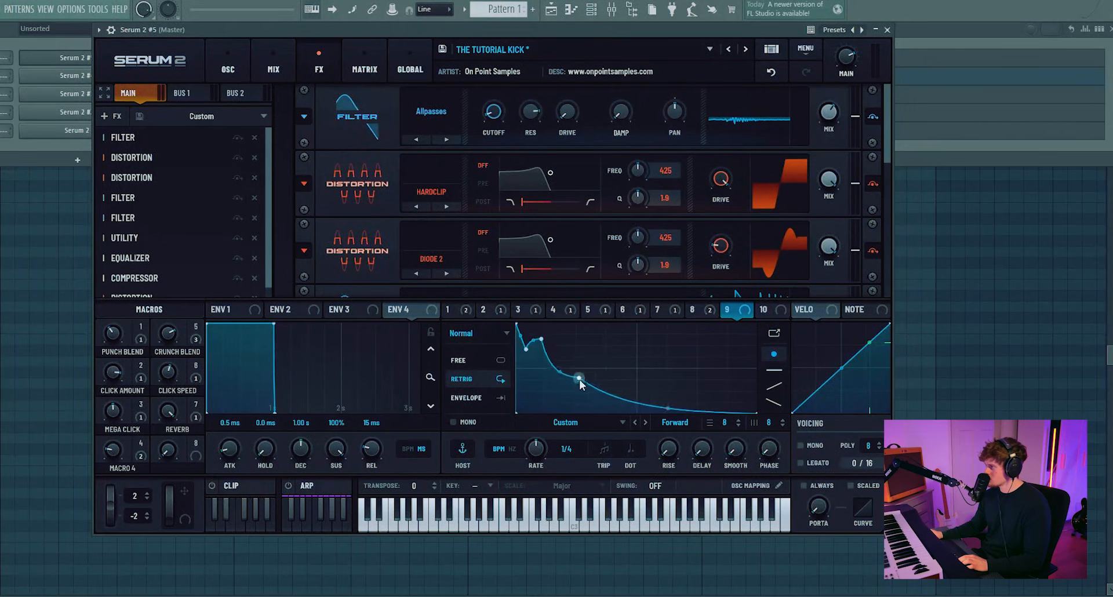
drag(581, 380, 581, 394)
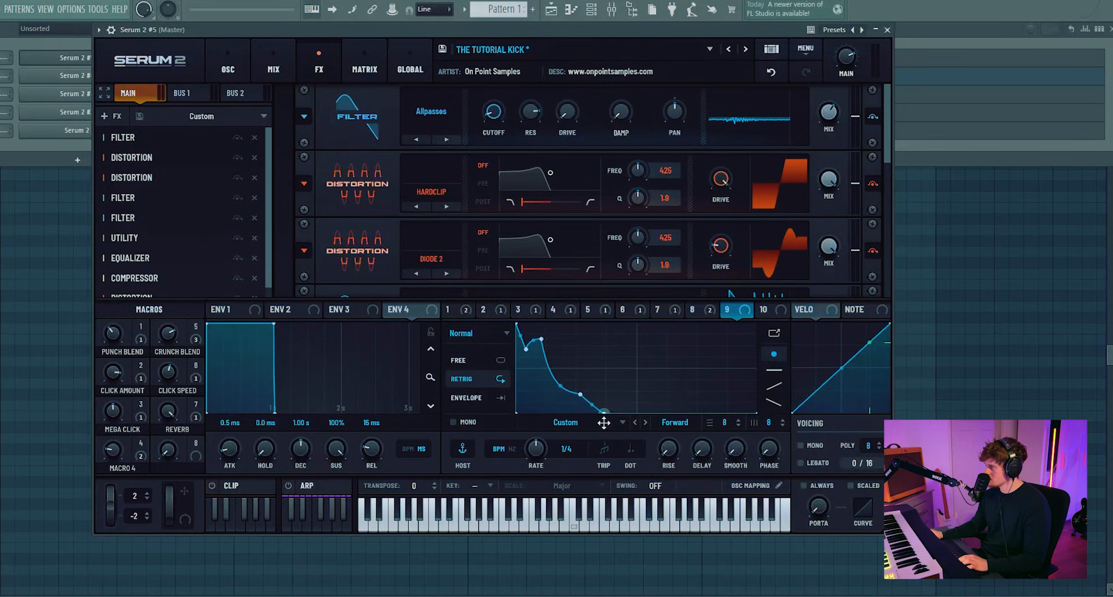
click(466, 398)
Step: Assign LFO 9 to the Allpasses filter's mix and raise that filter's cutoff
drag(728, 310, 832, 118)
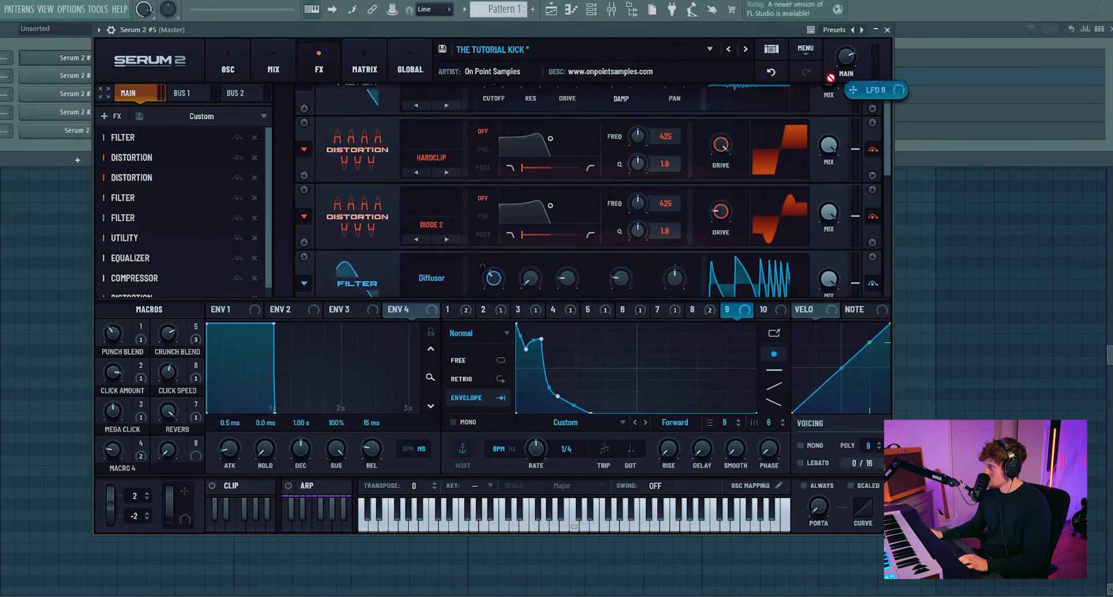
drag(827, 114, 824, 88)
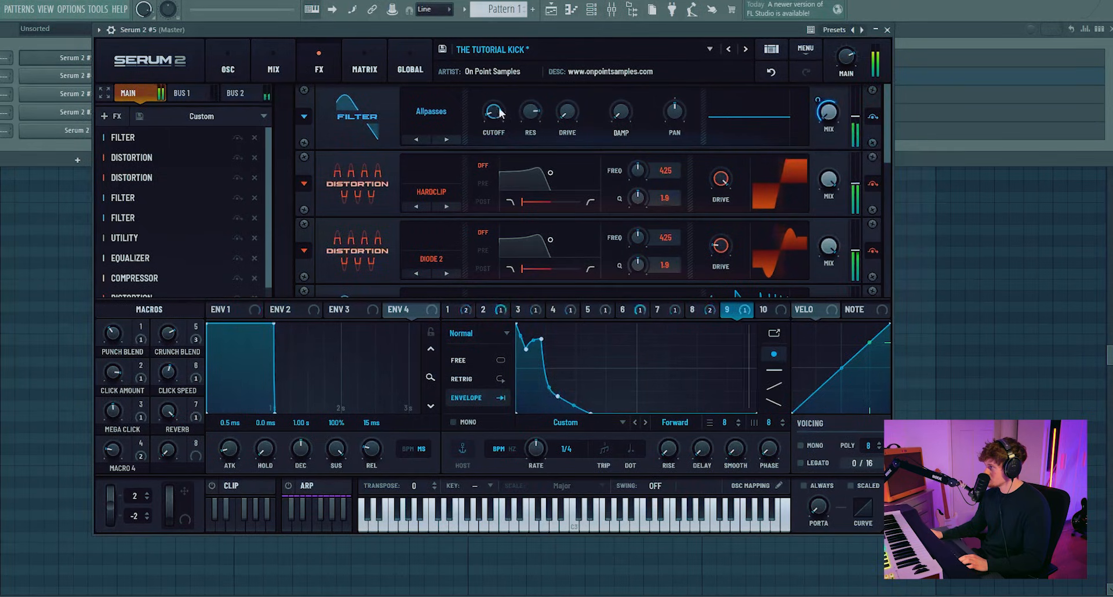
drag(495, 111, 494, 91)
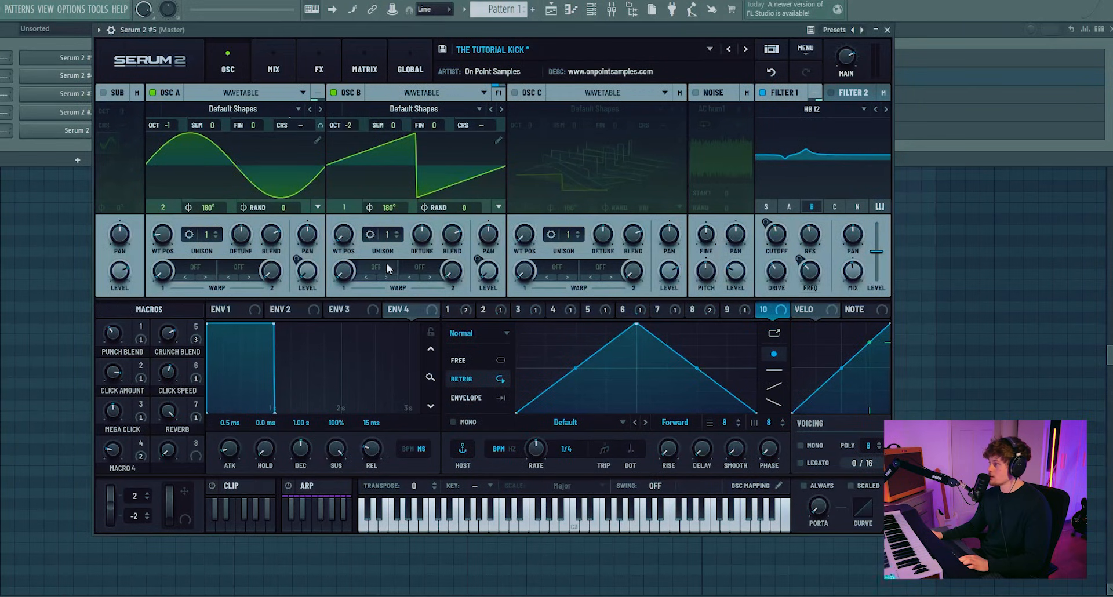
Step: Try the Bend +/- warp mode on Oscillator B and shift its wavetable position
click(387, 268)
mouse_move(407, 315)
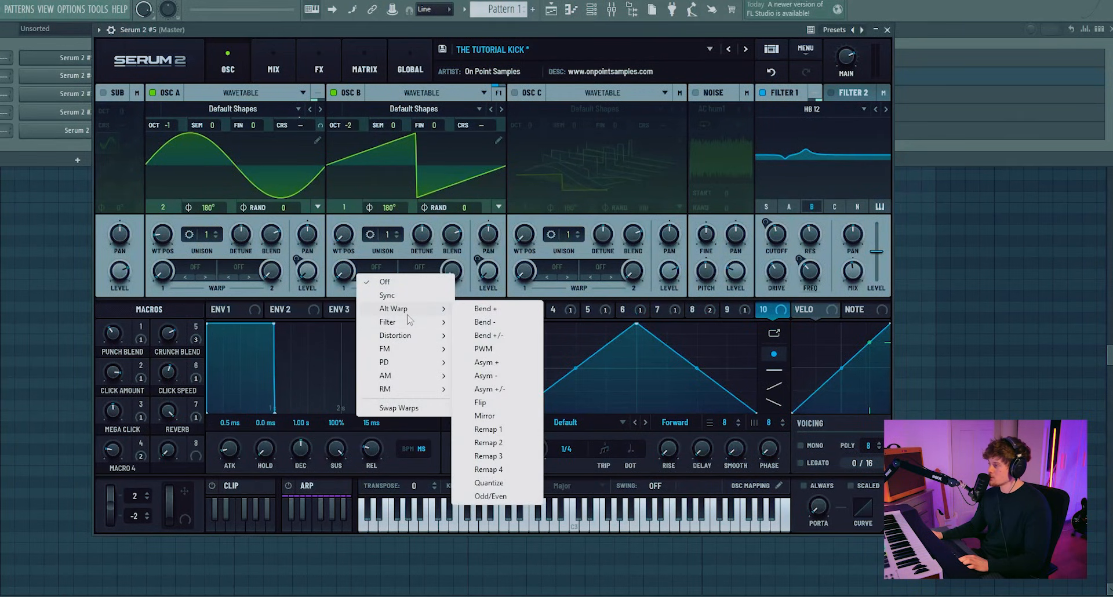
click(497, 336)
scroll(352, 182, up, 4)
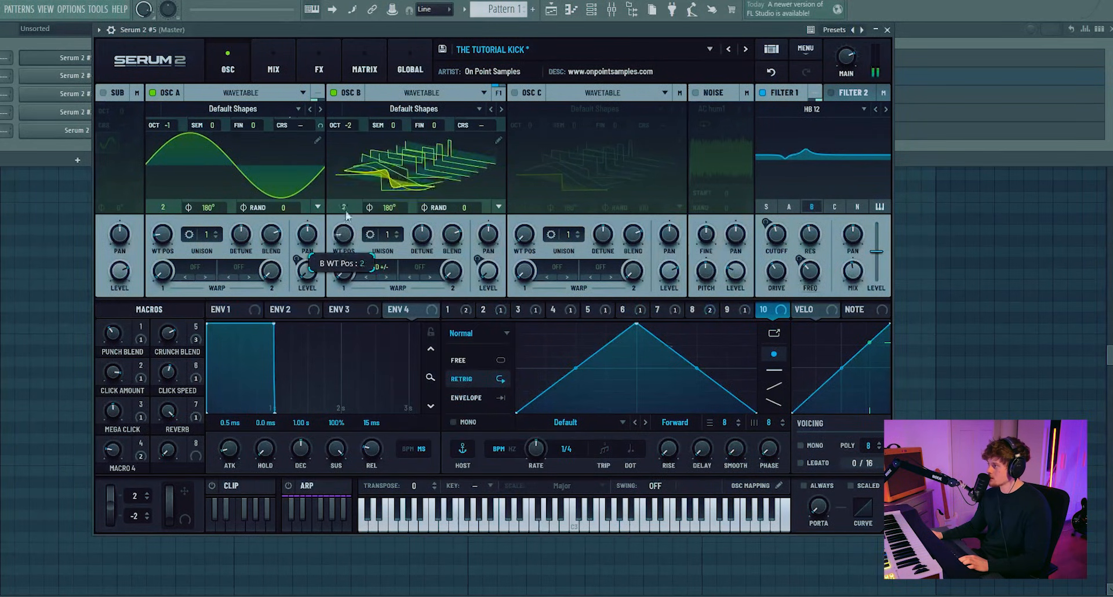
drag(352, 177, 360, 151)
Step: Set Oscillator B's warp mode to Asym + and its warp amount to about 35%
click(385, 276)
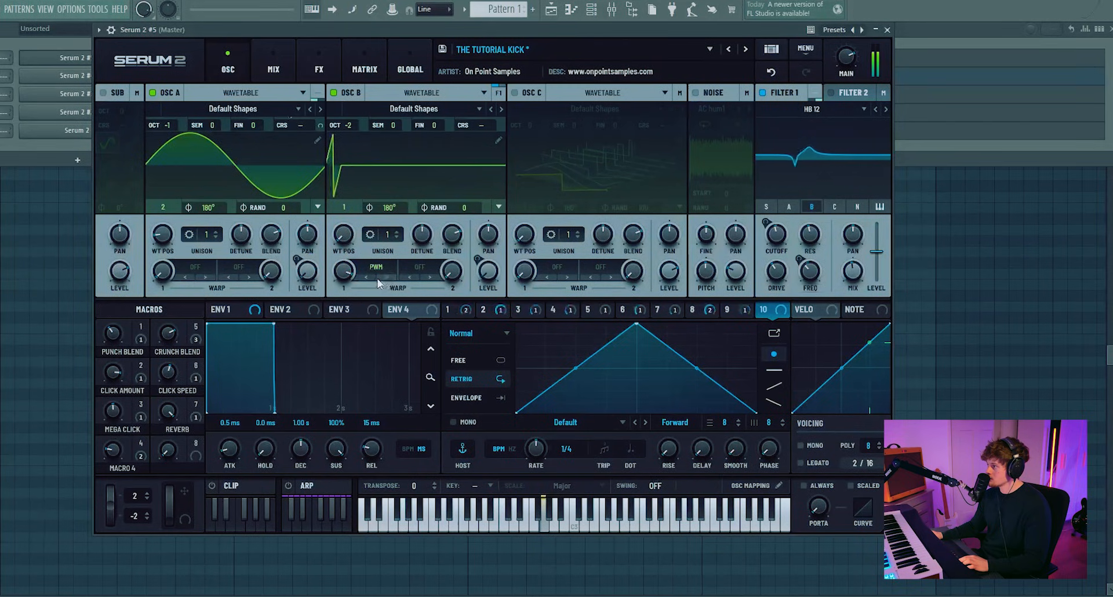
click(370, 276)
drag(344, 270, 340, 311)
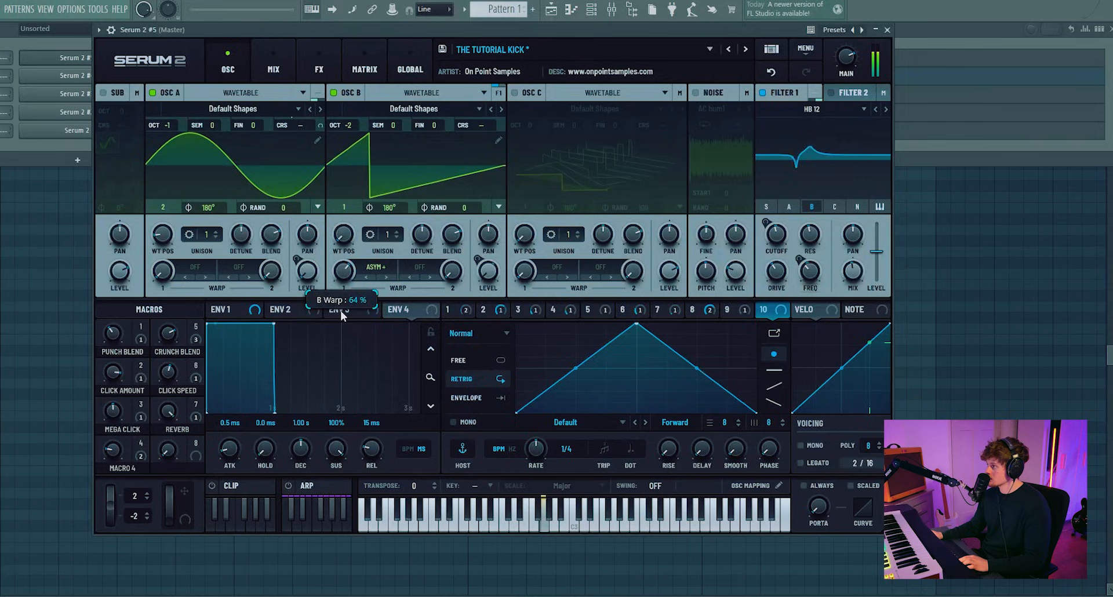
drag(349, 273, 349, 358)
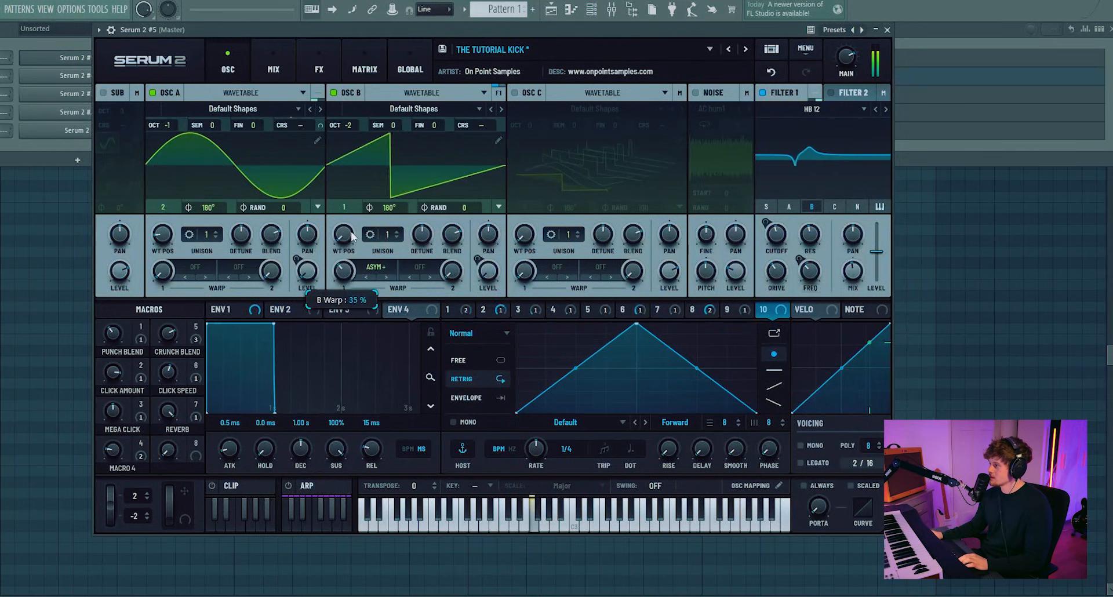
Step: Load the AT Analog Four wavetable from S2 Tables Analog into Oscillator B and raise its wavetable position to 3
click(428, 109)
mouse_move(441, 150)
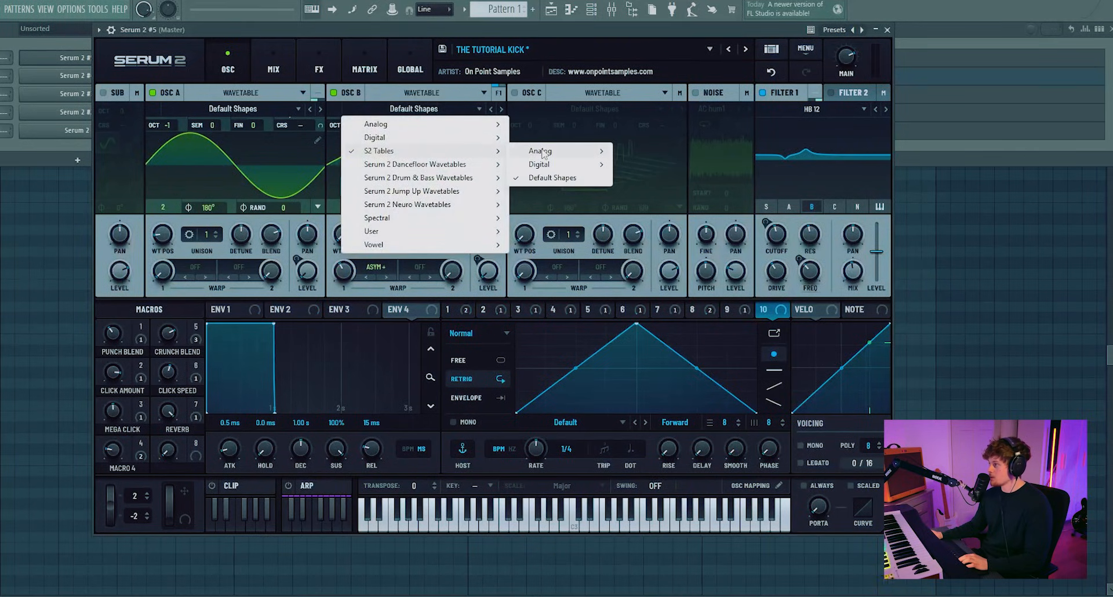
mouse_move(606, 152)
click(661, 184)
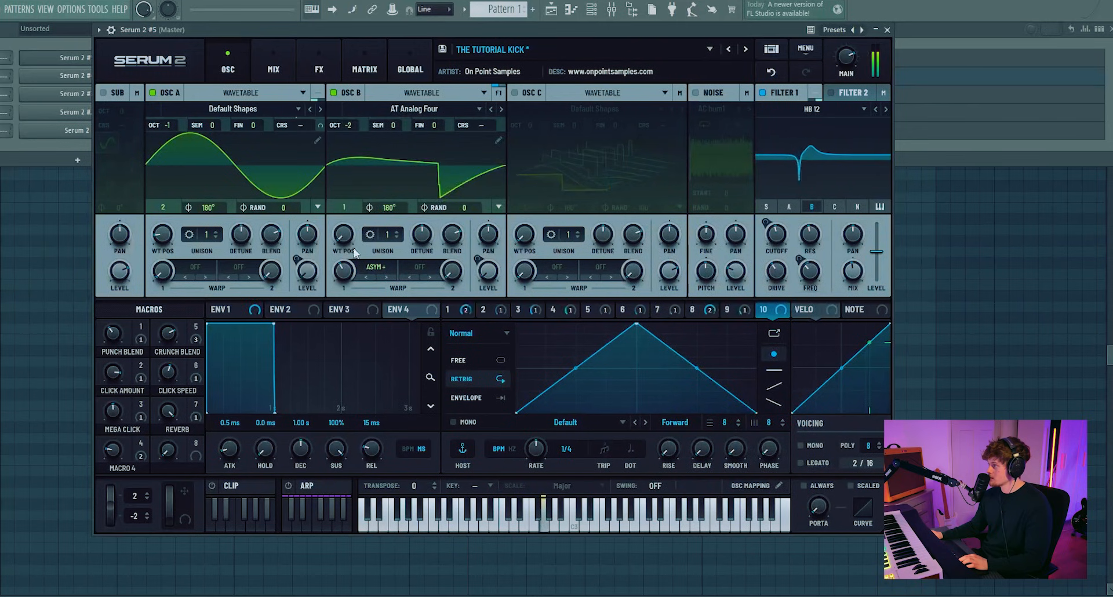
drag(338, 233, 352, 200)
click(388, 180)
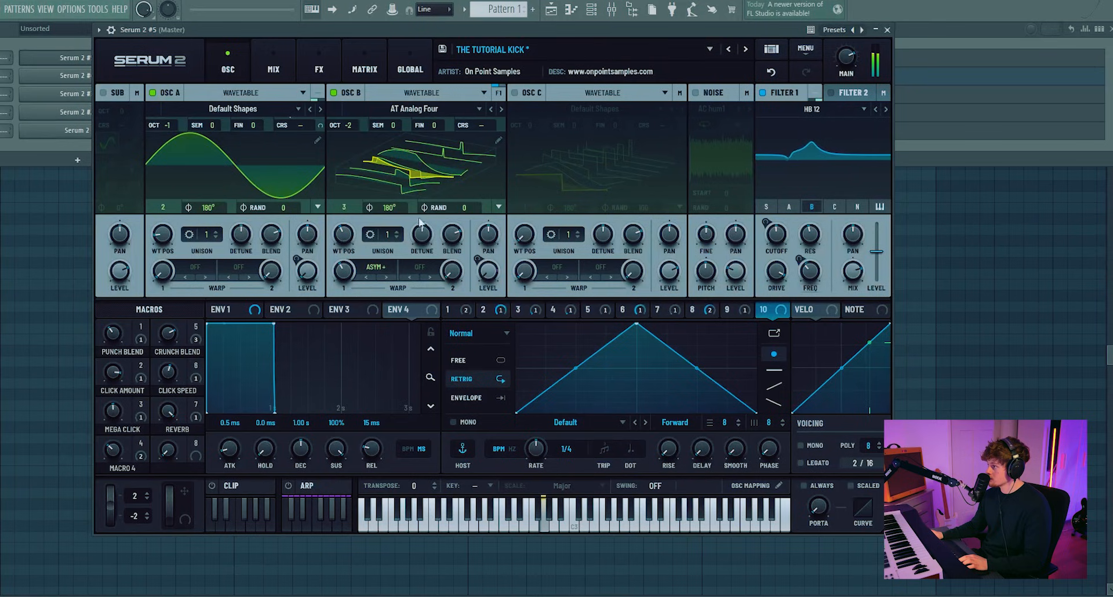
Step: Add an Equalizer to the Main effects chain and move it above the Diode 2 distortion
click(321, 80)
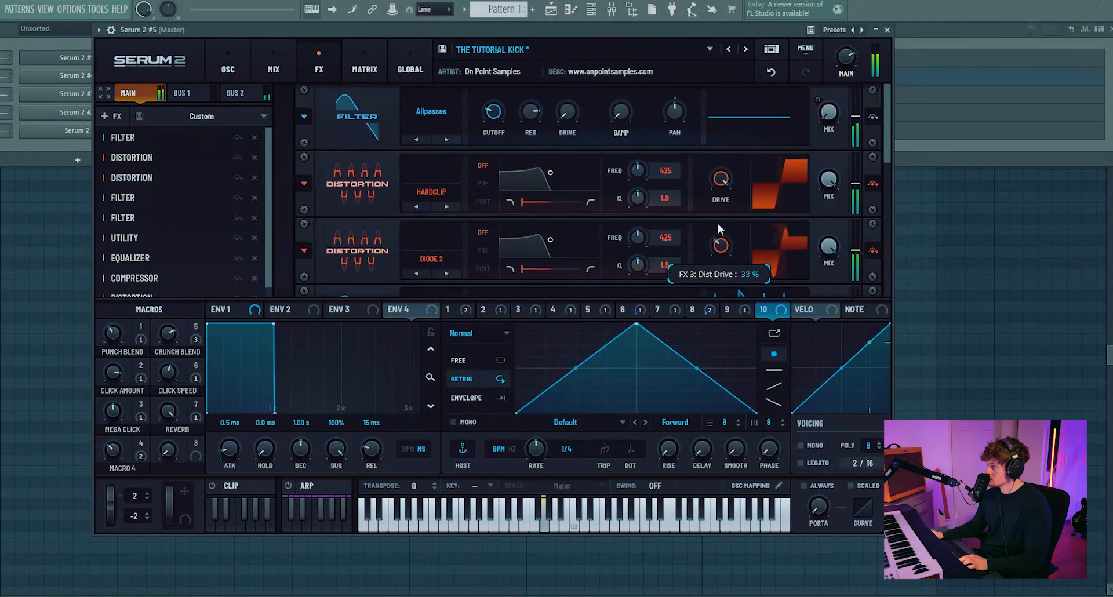
click(158, 218)
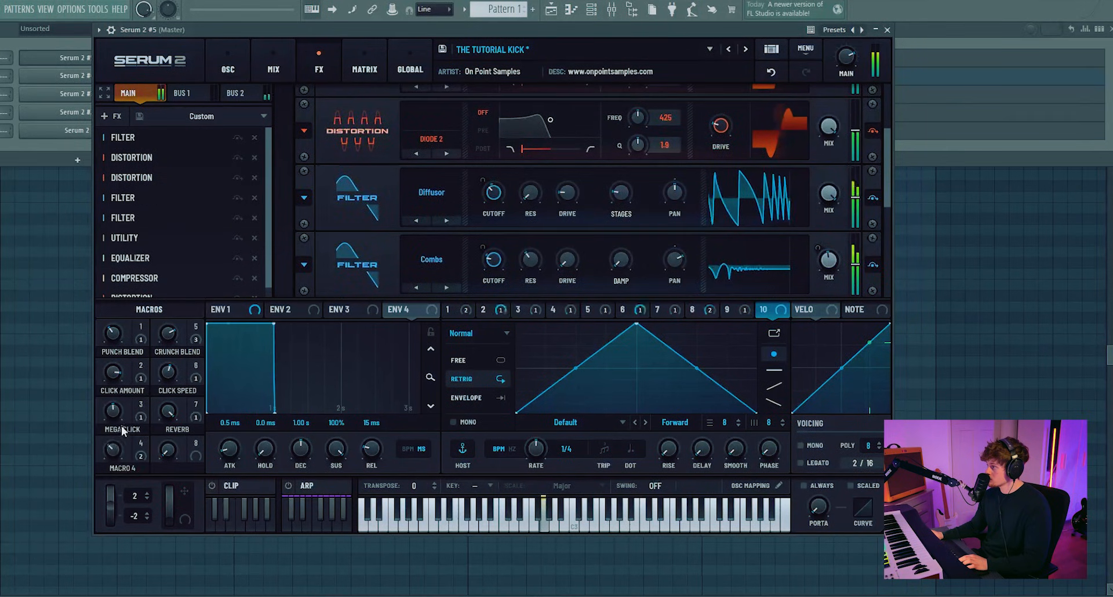
click(115, 118)
click(153, 215)
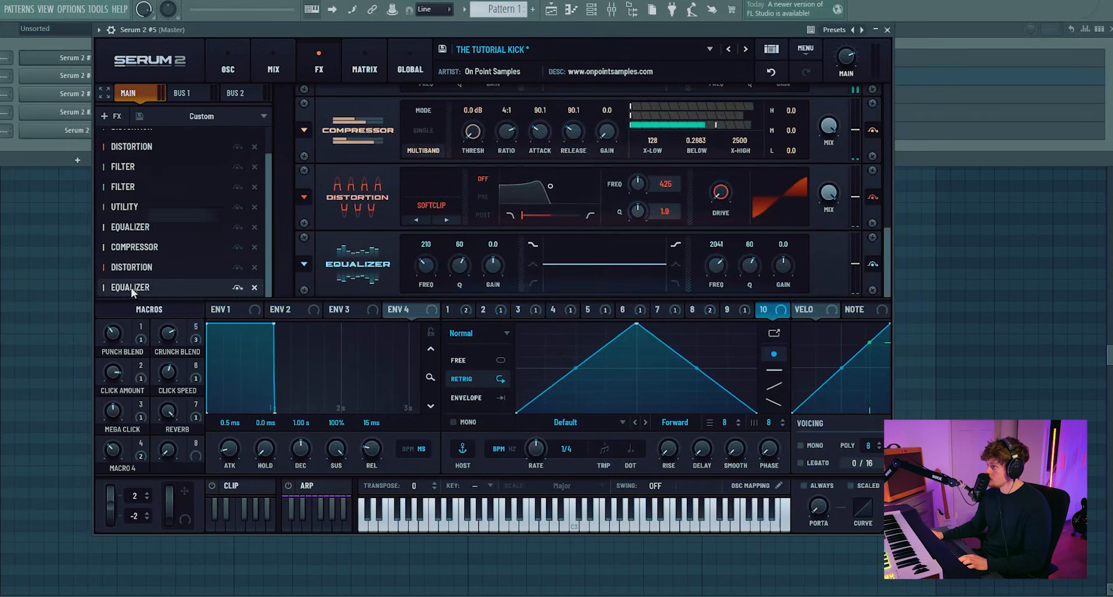
drag(131, 288, 140, 145)
Step: Set the Equalizer's first band to a bell cut around 641 Hz with Q 40 and -18.4 dB gain
click(532, 118)
mouse_move(492, 119)
mouse_down()
mouse_move(492, 95)
mouse_move(459, 134)
mouse_move(442, 85)
mouse_move(497, 110)
mouse_up()
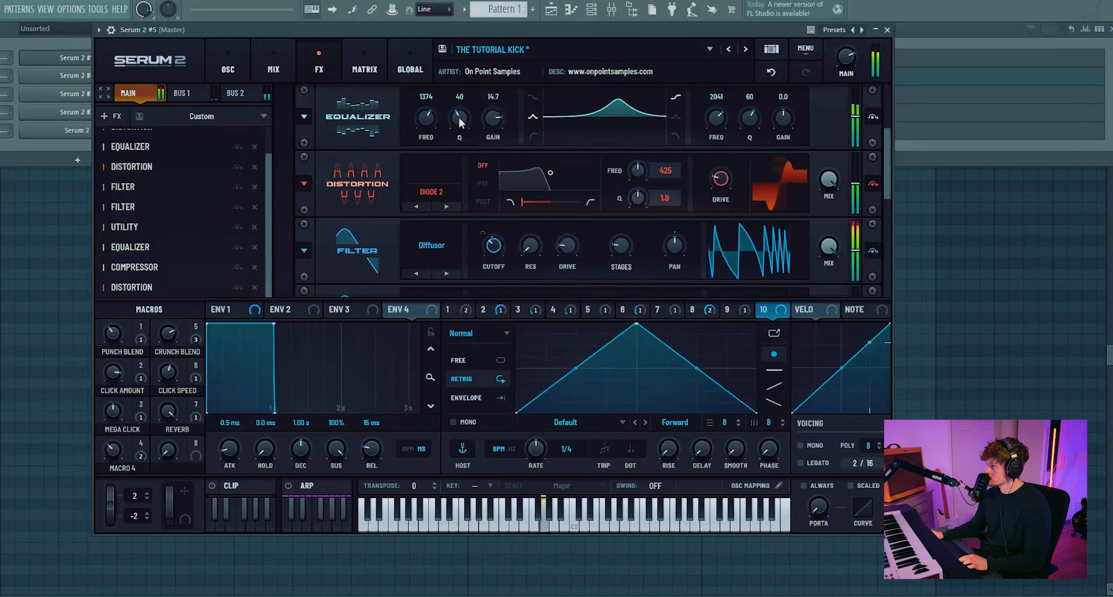
drag(426, 119, 477, 209)
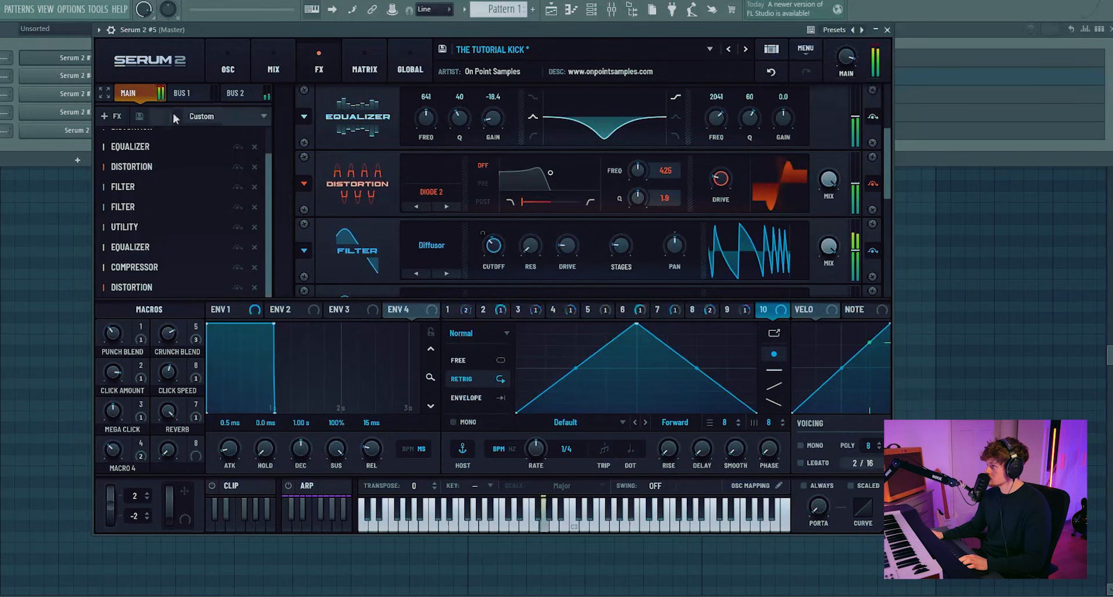
Step: Add a Compressor at the end of the Main chain and adjust its threshold and multiband settings
click(110, 116)
click(138, 161)
drag(174, 287, 169, 193)
drag(169, 193, 135, 247)
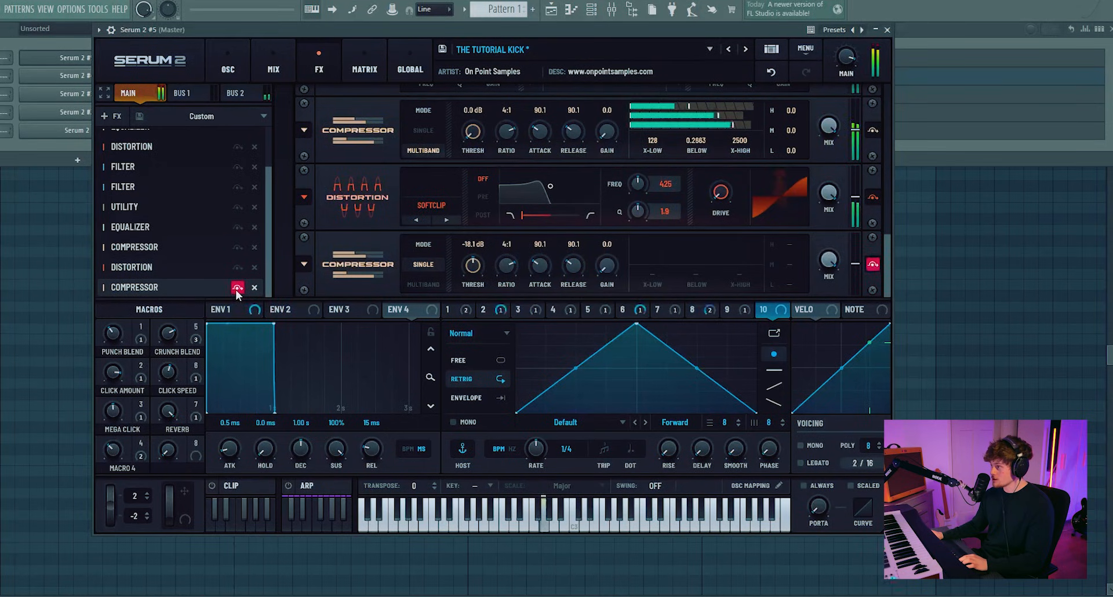
scroll(192, 207, up, 3)
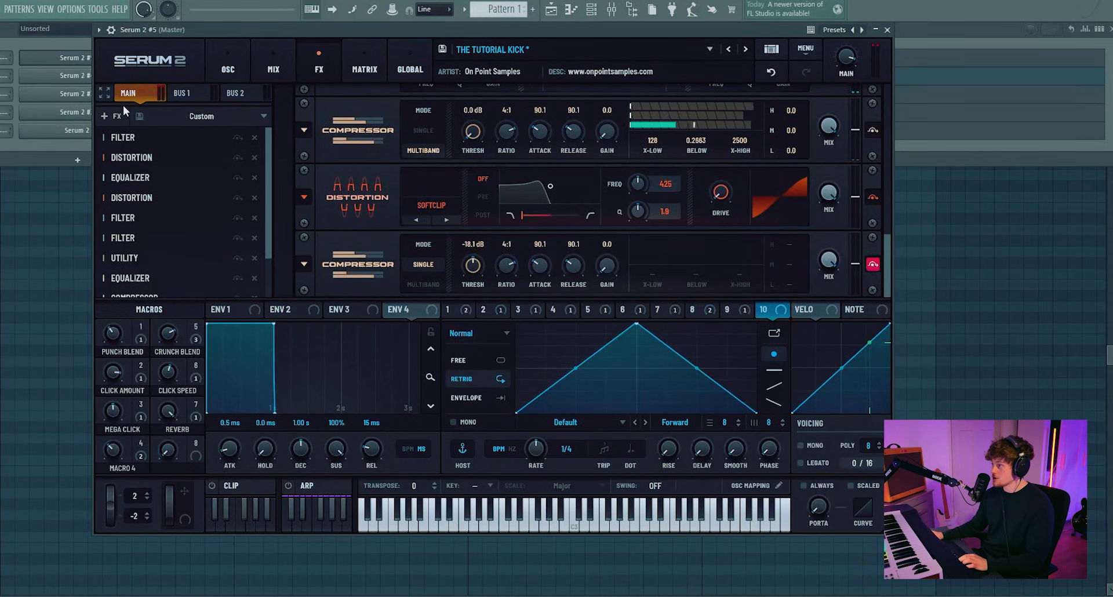
scroll(116, 171, down, 2)
scroll(186, 278, down, 1)
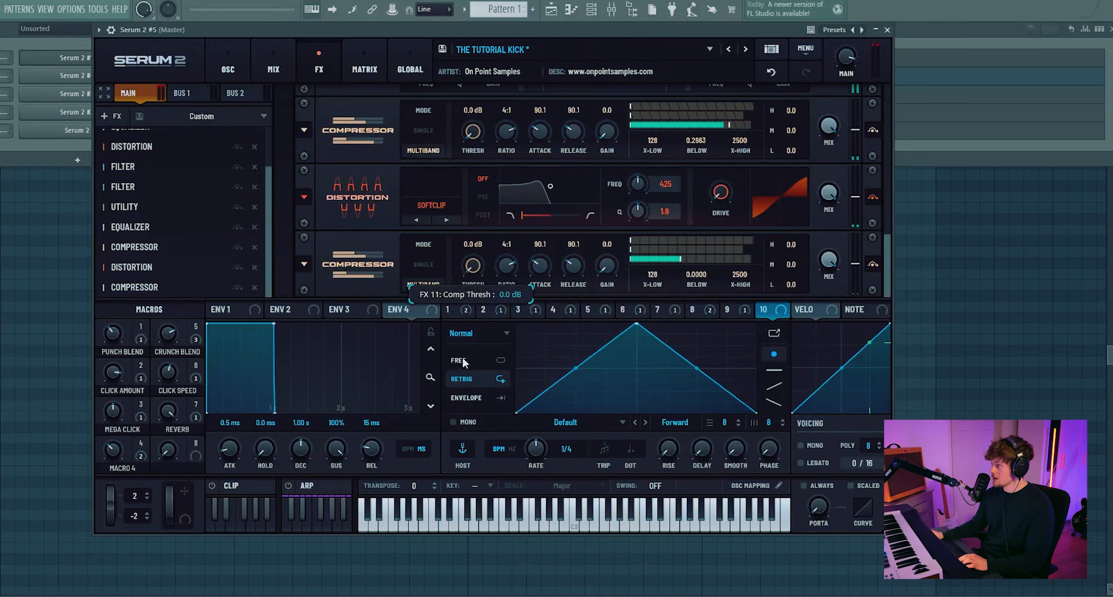
drag(691, 282, 745, 188)
Step: Add another Distortion set to Hardclip at the end of the Main chain
scroll(580, 255, down, 1)
click(432, 271)
click(449, 320)
Step: Add an Equalizer before the final Hardclip distortion and set a boost around 984 Hz, Q 39, 6.9 dB
click(110, 116)
click(131, 216)
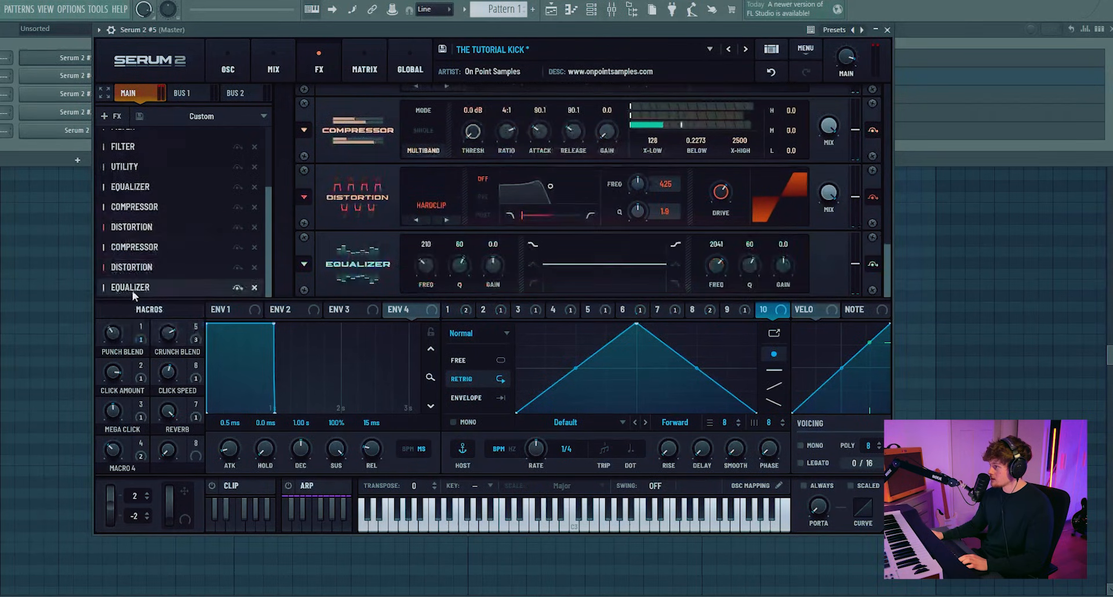
drag(499, 196, 489, 228)
drag(426, 199, 433, 182)
drag(498, 200, 494, 162)
drag(461, 198, 436, 182)
drag(498, 197, 496, 231)
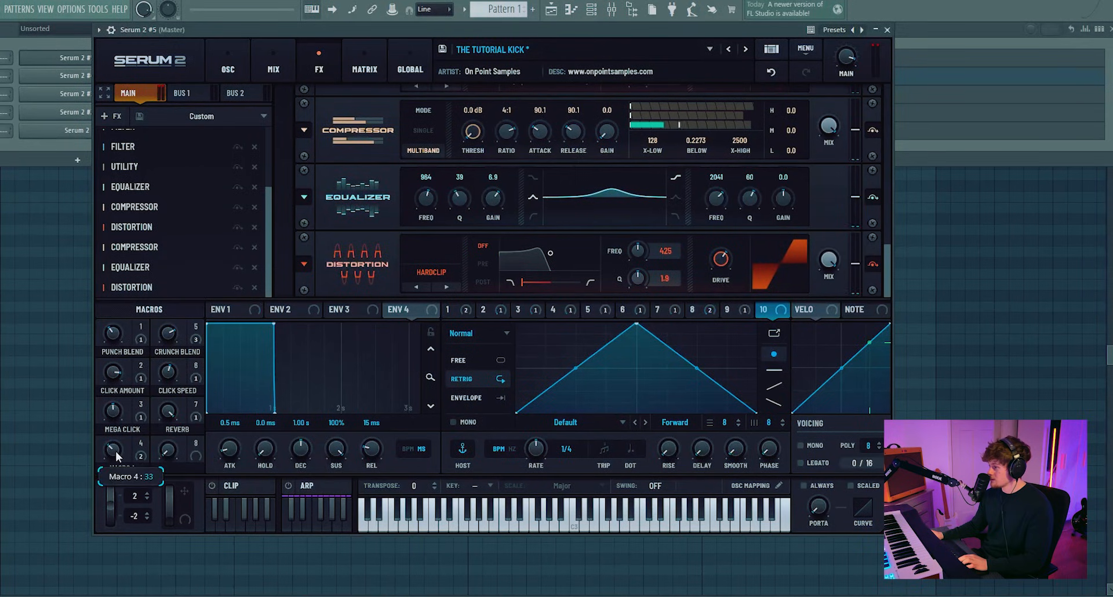
Step: Raise Macro 4 to 65 and lower Filter 1's cutoff on the oscillator page
drag(120, 434, 112, 465)
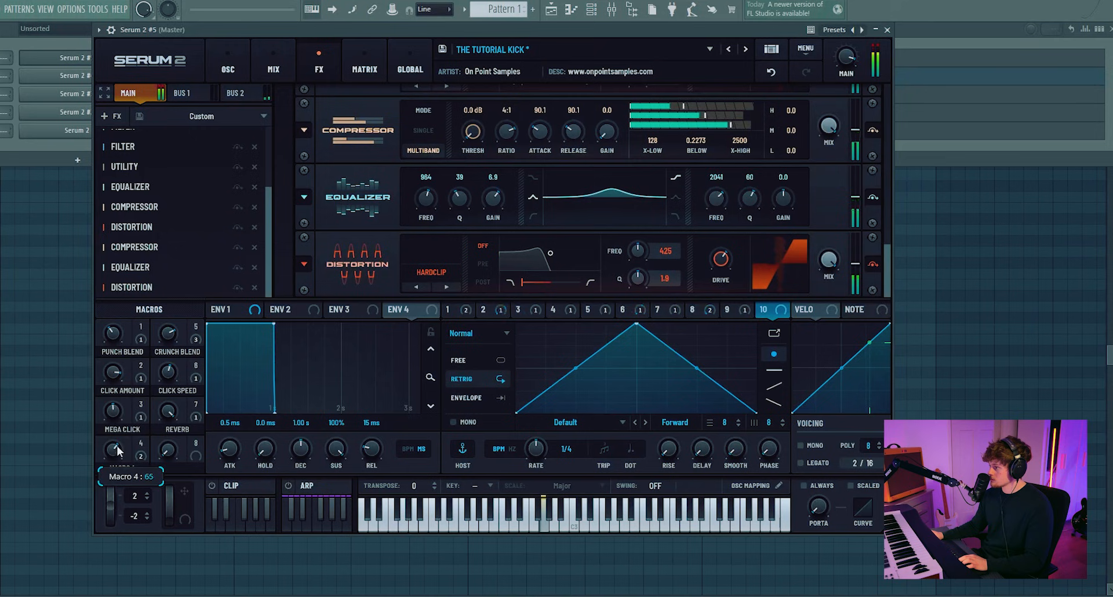
click(228, 64)
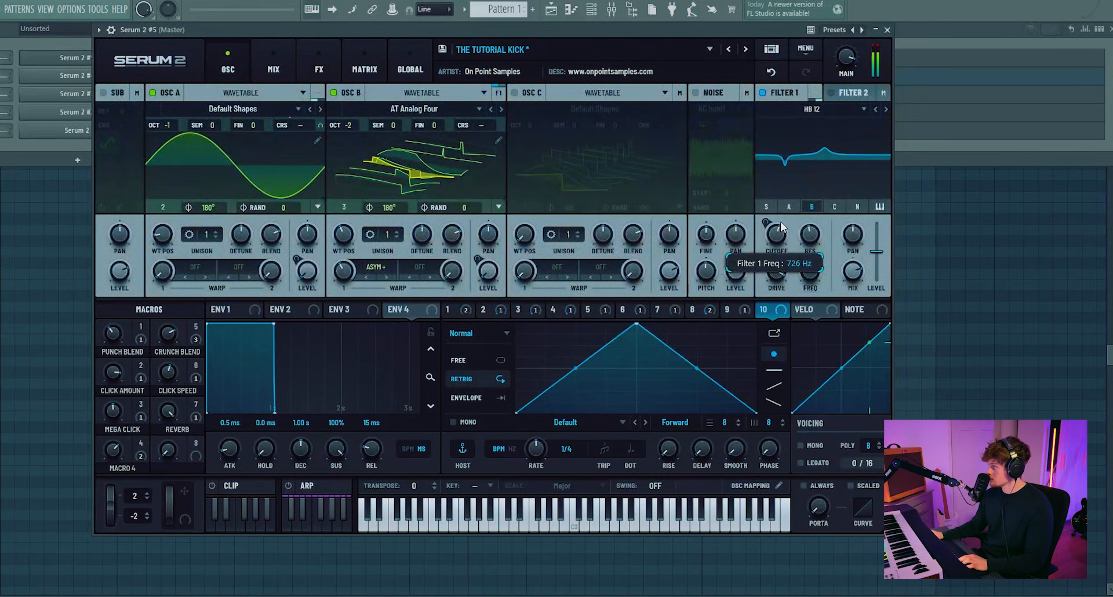
drag(780, 226, 780, 249)
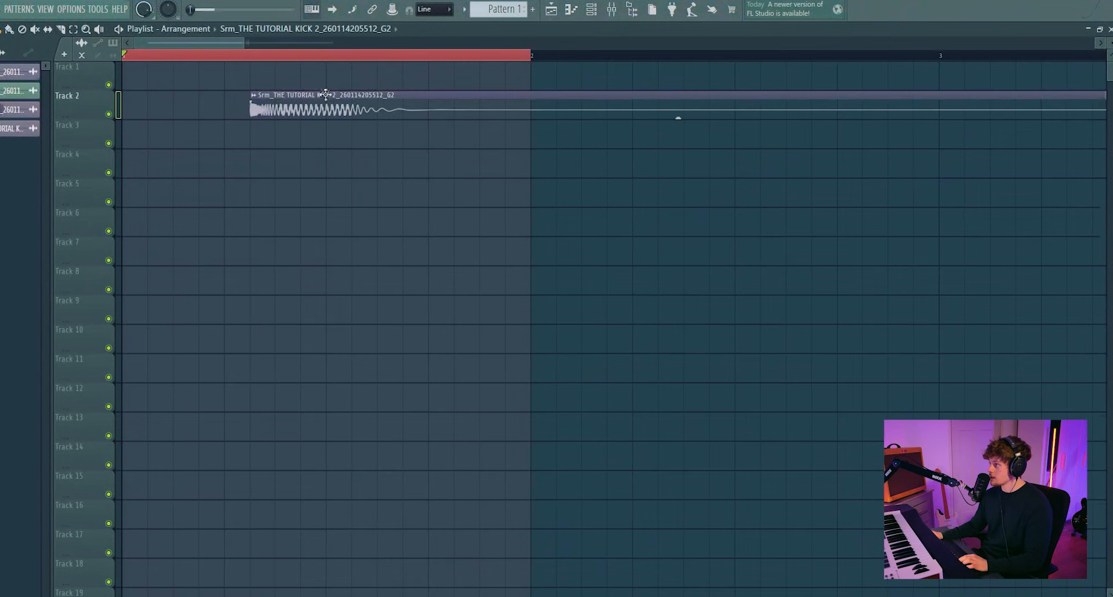
Step: Adjust the rendered kick audio clip on Track 2 in the playlist
drag(676, 114, 360, 139)
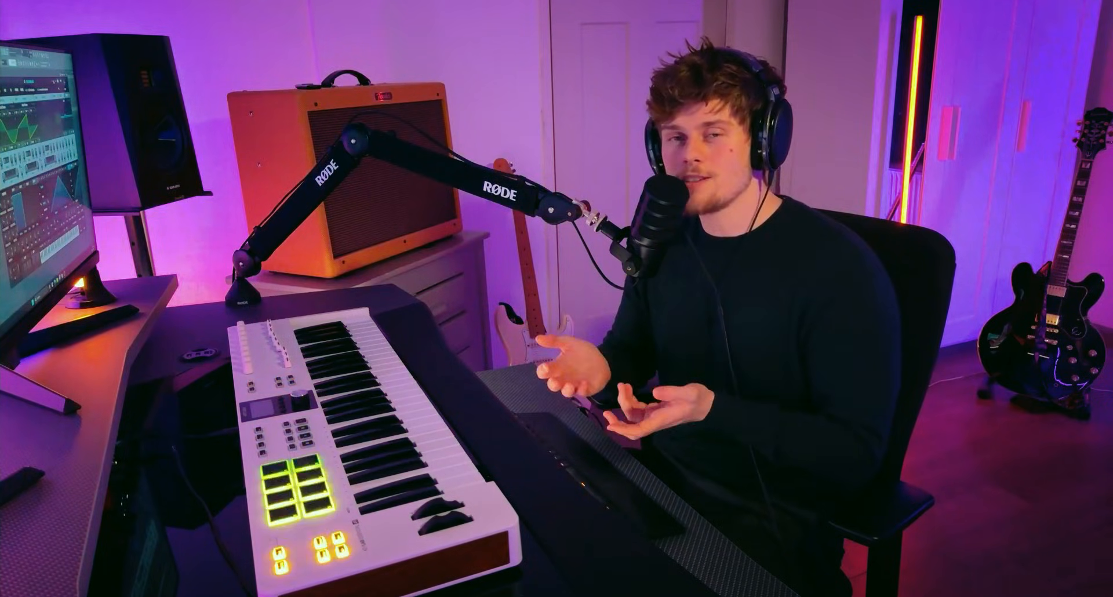